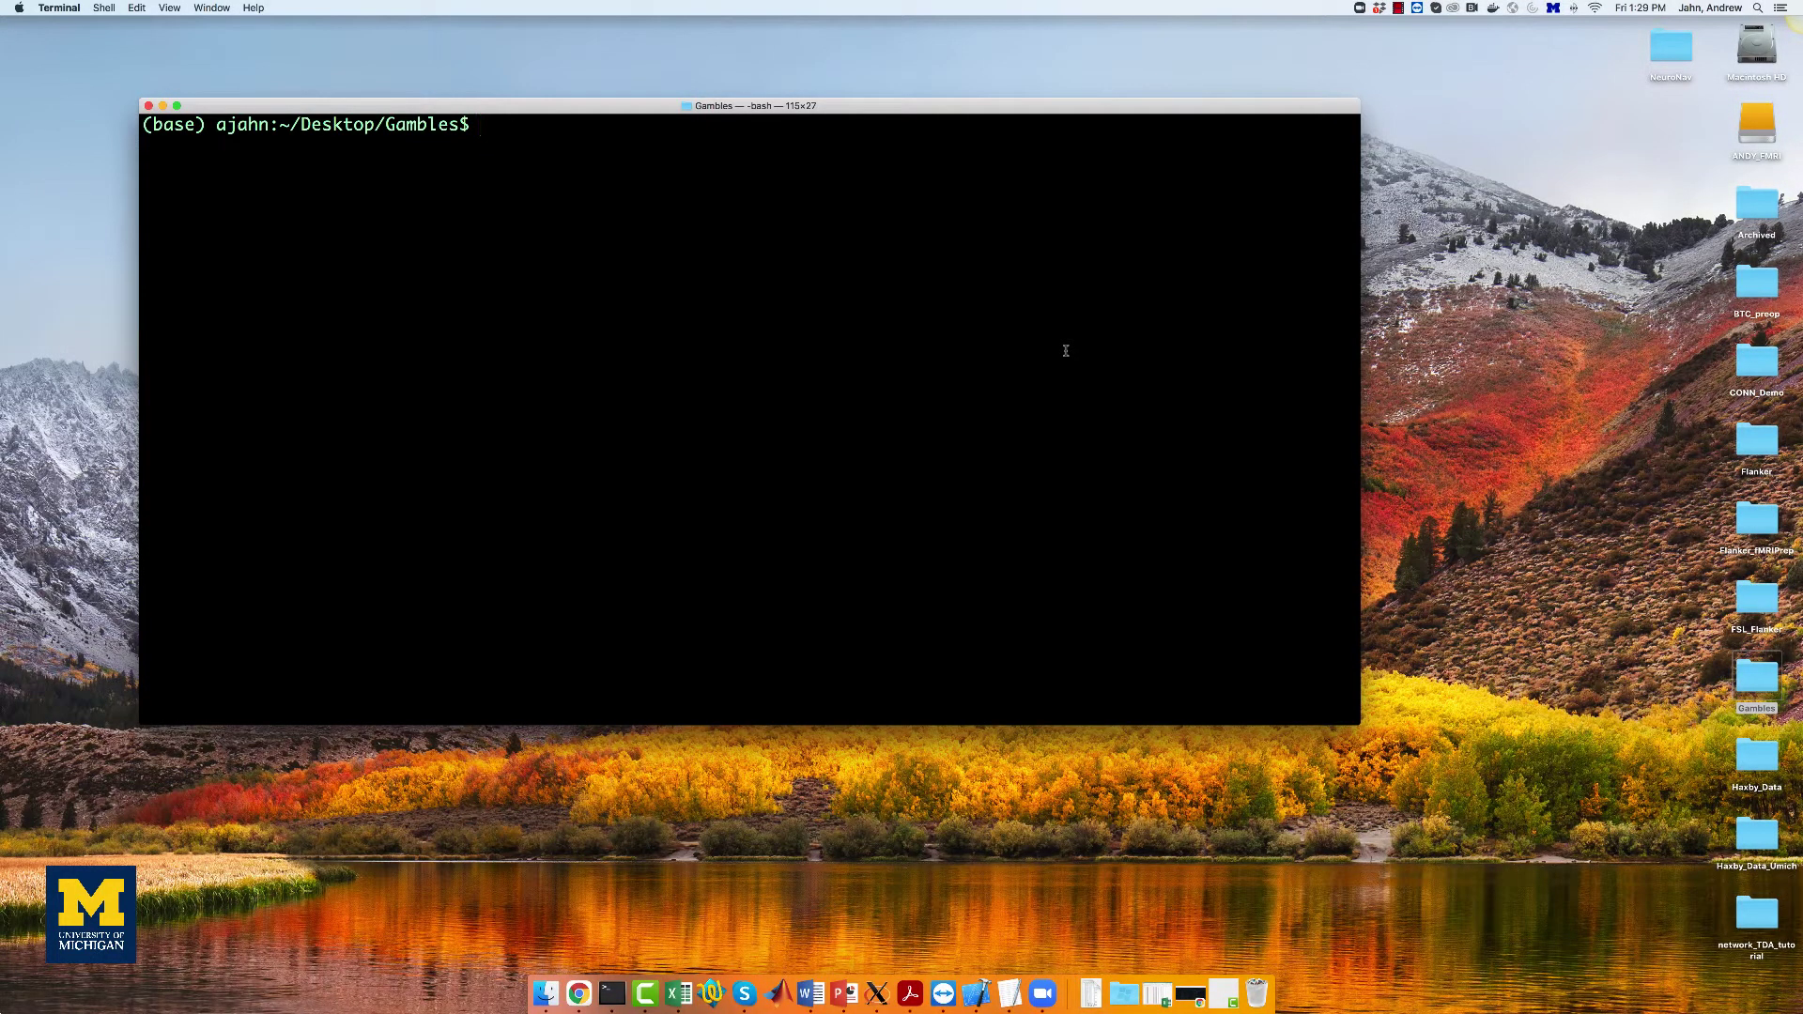
- Save the raw make_Gamble_Timings.sh script from AFNI_Scripts on GitHub into the Gambles folder
{"action": "left_click", "coordinate": [1191, 993]}
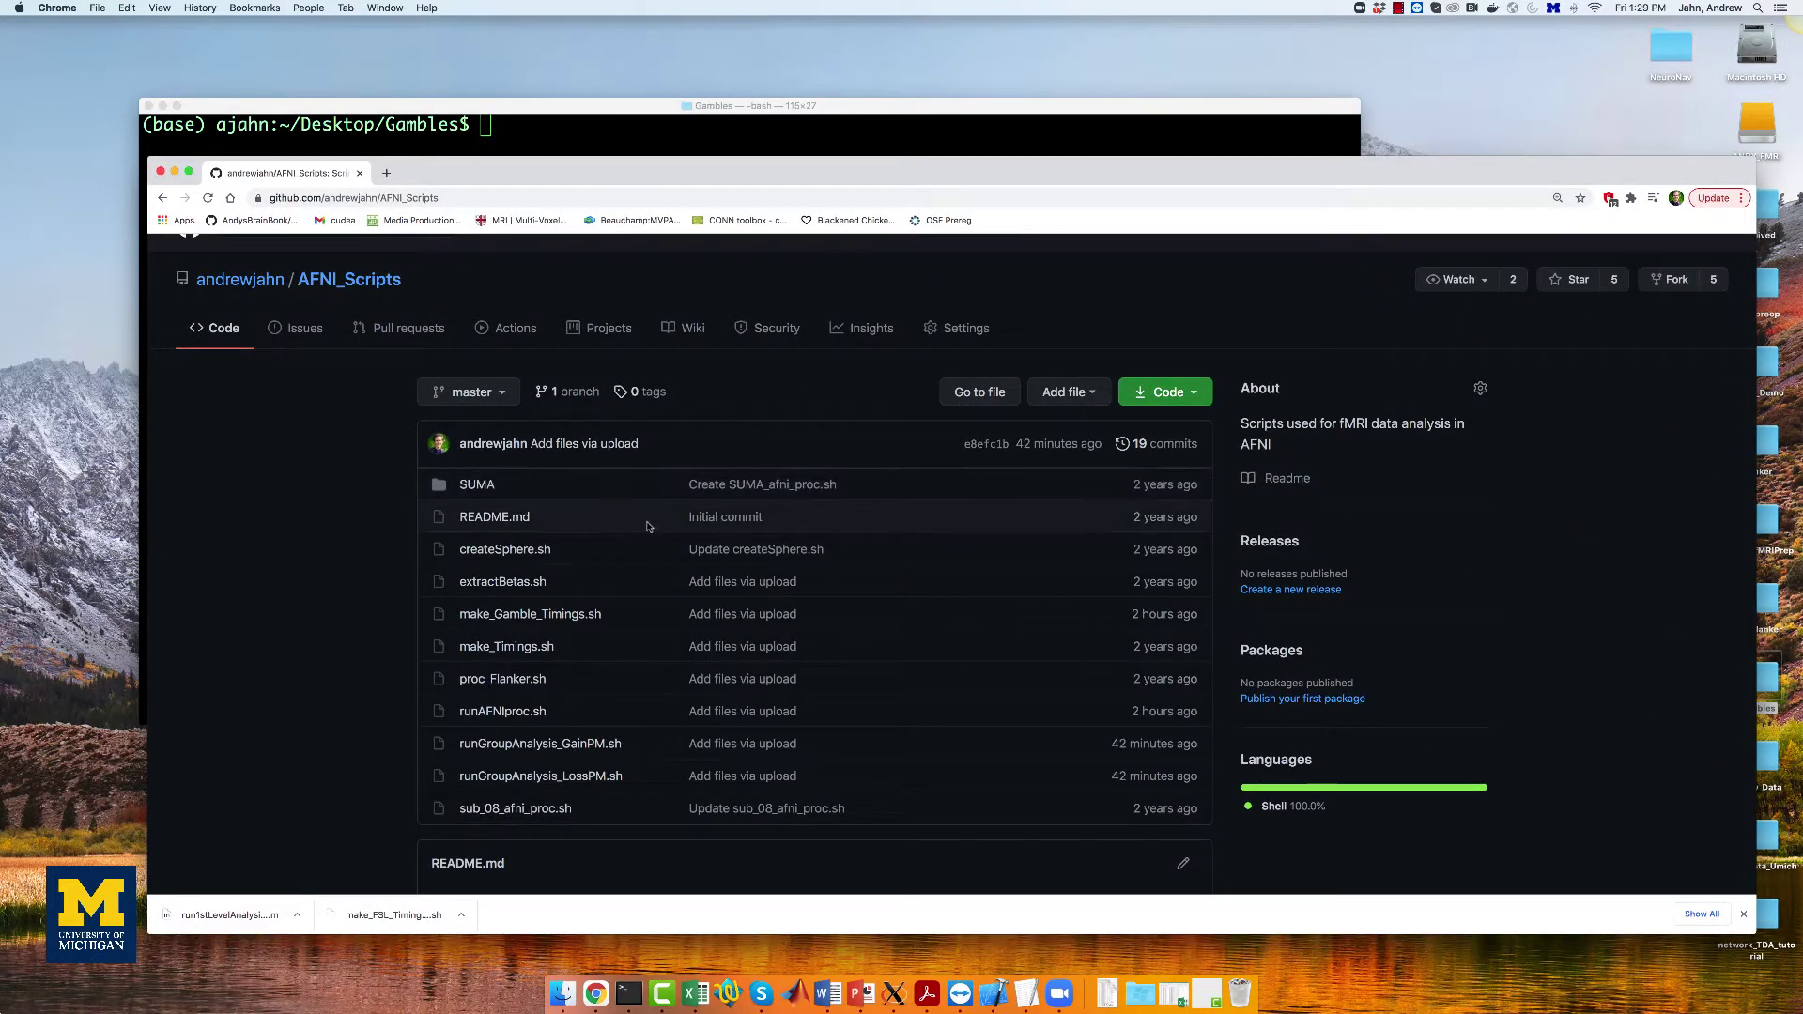
{"action": "left_click", "coordinate": [527, 614]}
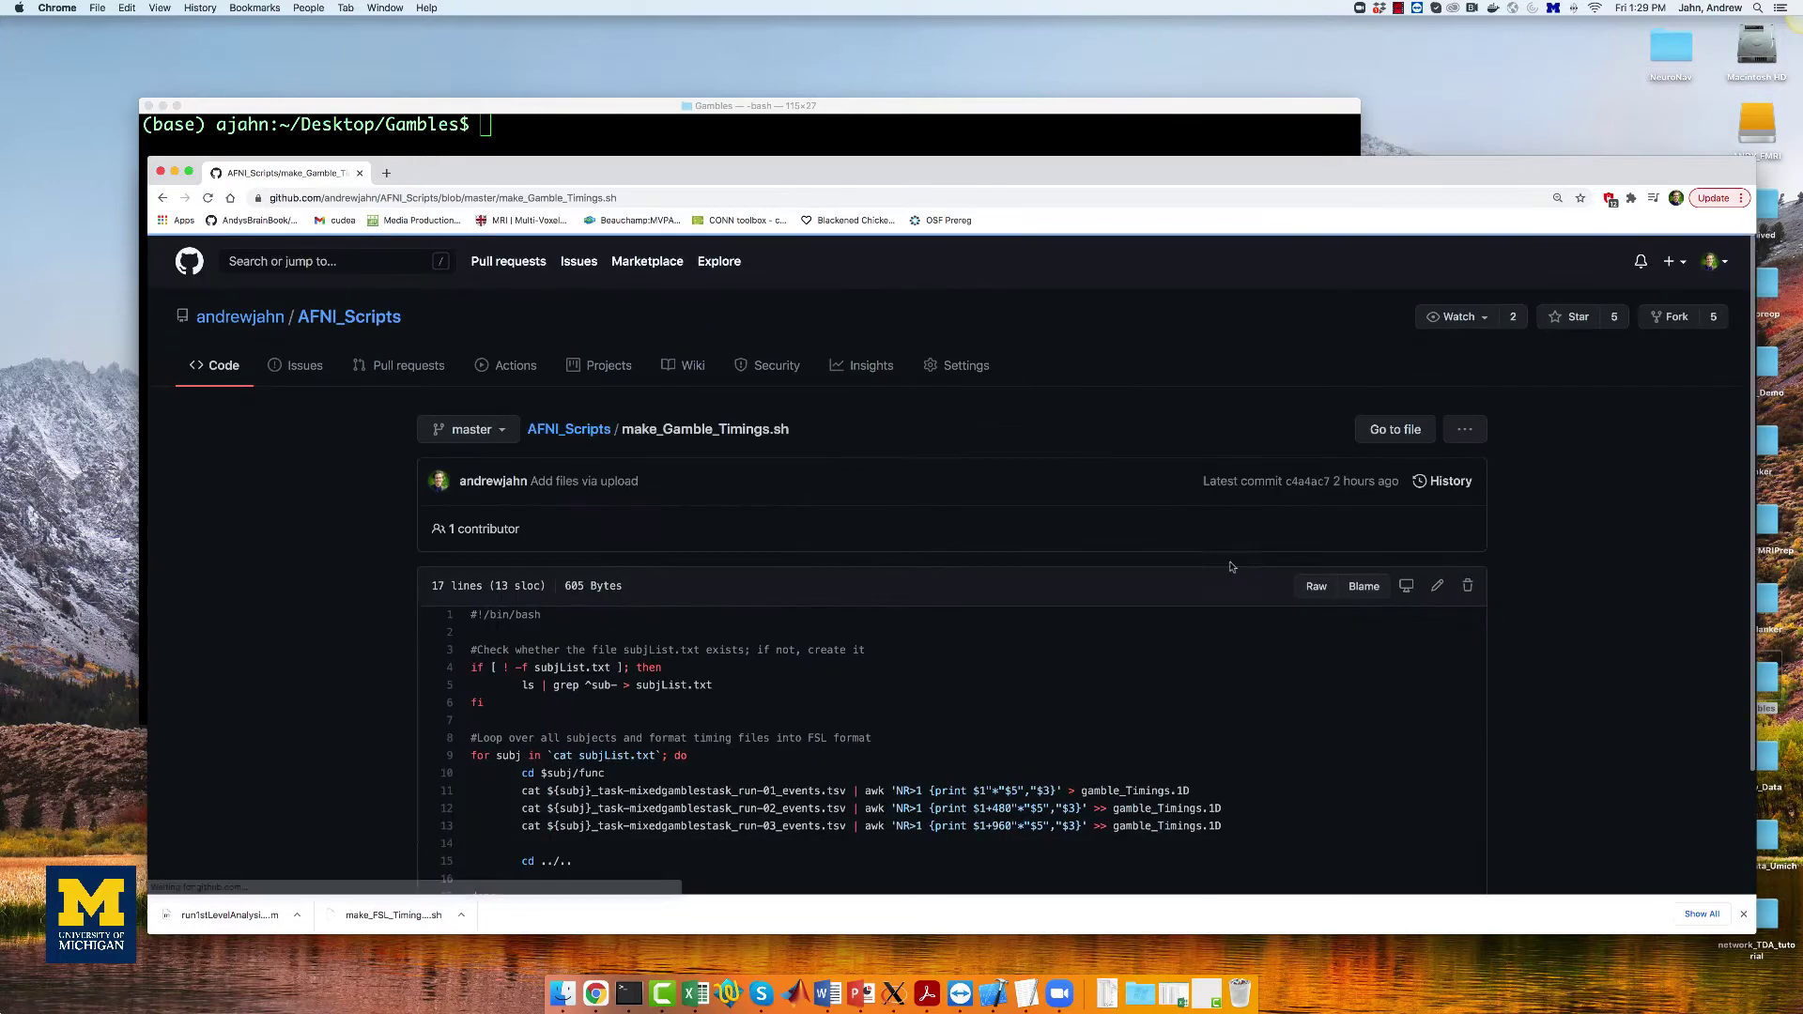
{"action": "left_click", "coordinate": [1316, 586]}
{"action": "right_click", "coordinate": [1199, 507]}
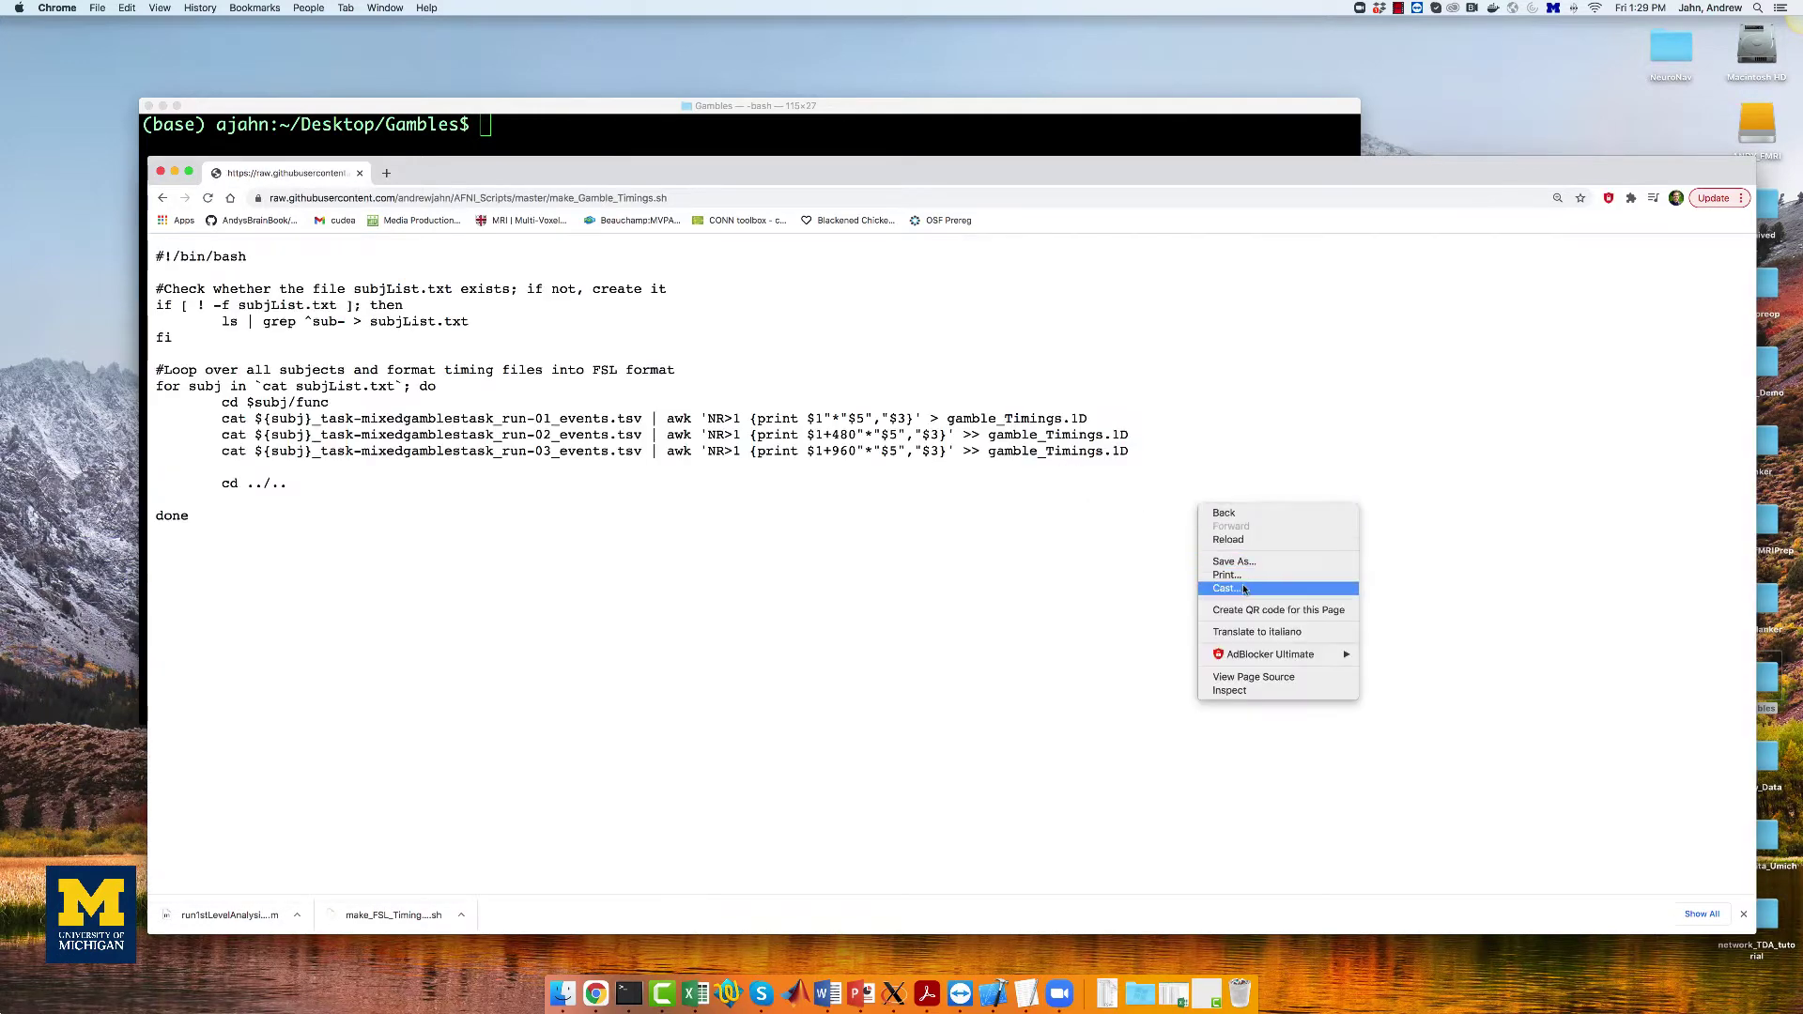
{"action": "left_click", "coordinate": [1231, 562]}
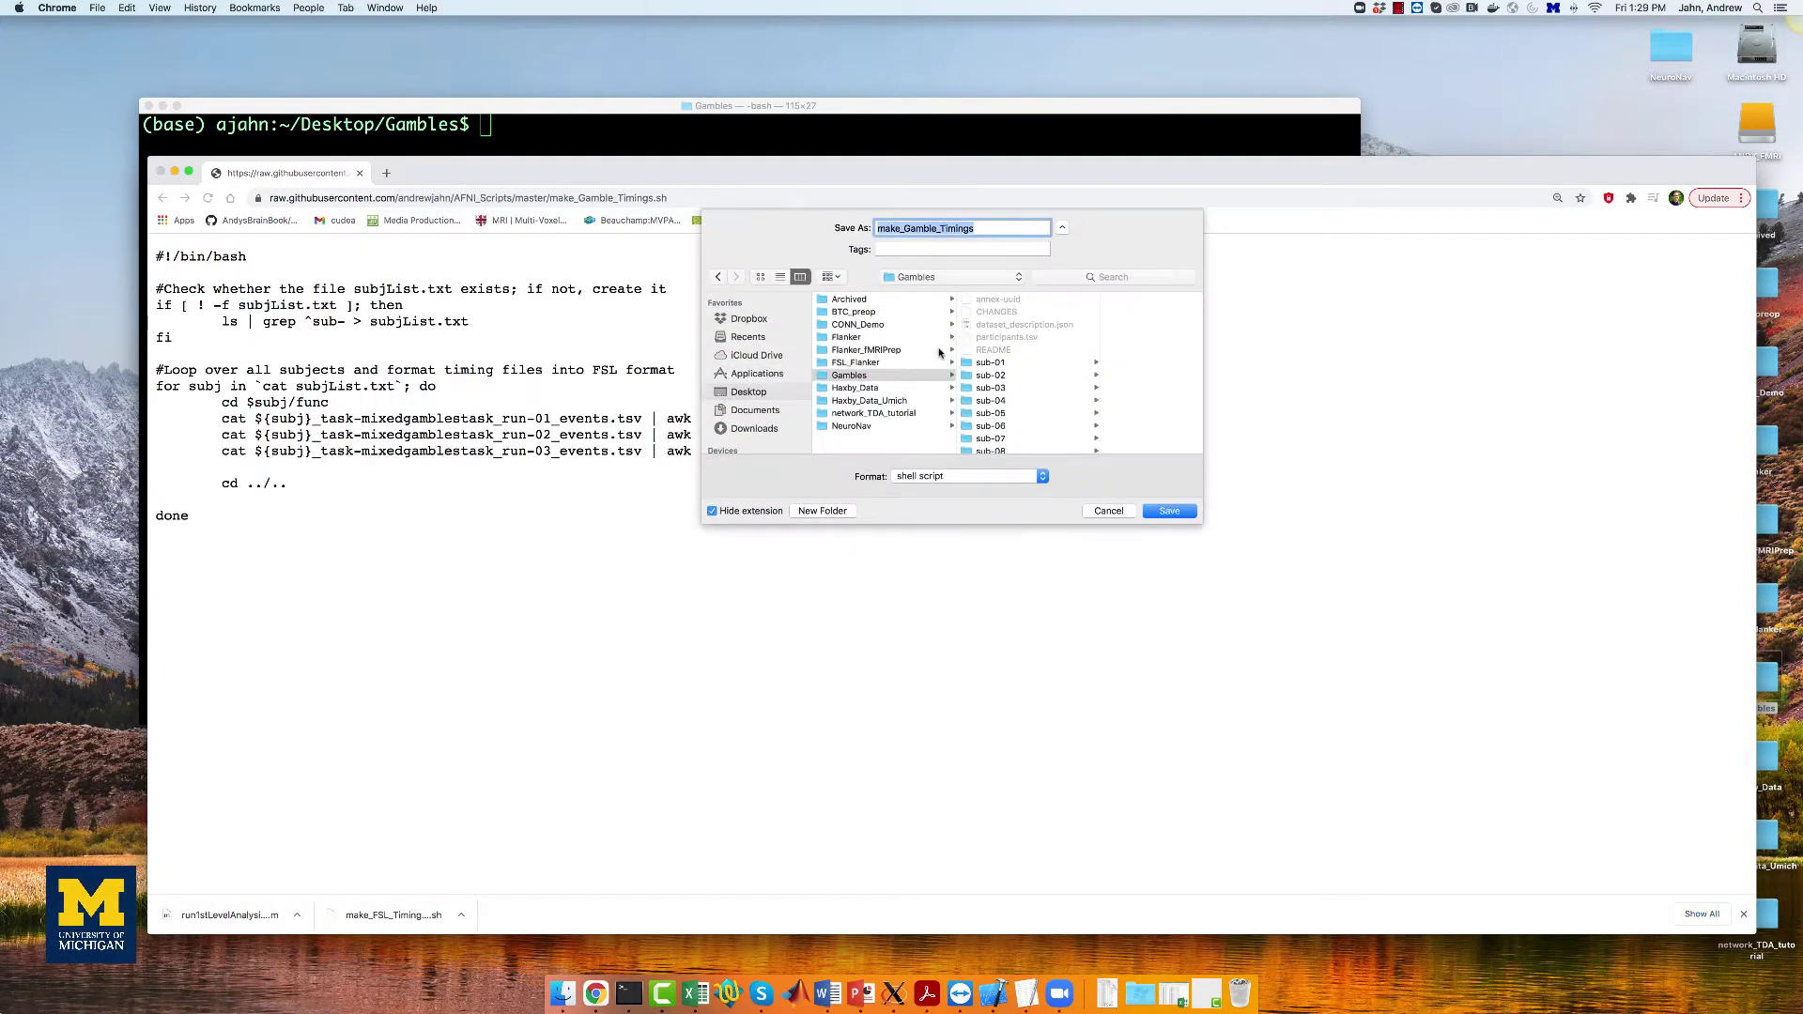
{"action": "left_click", "coordinate": [916, 378]}
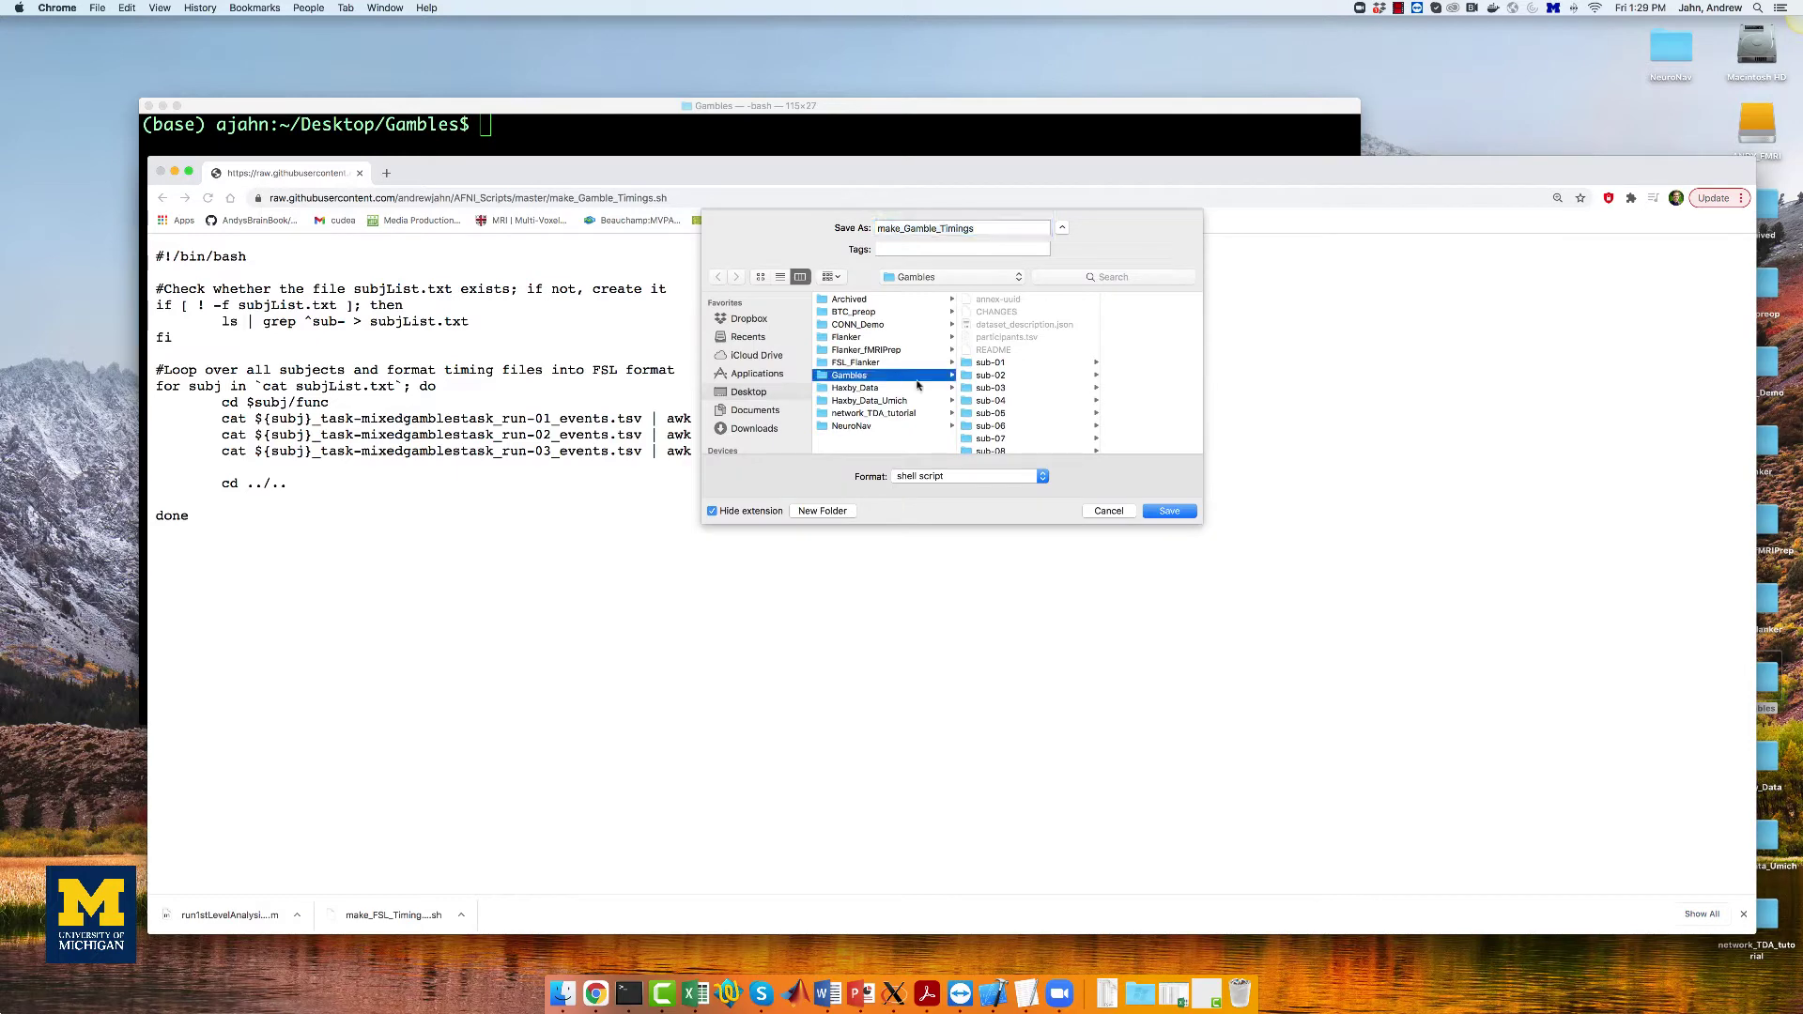
{"action": "left_click", "coordinate": [1151, 511]}
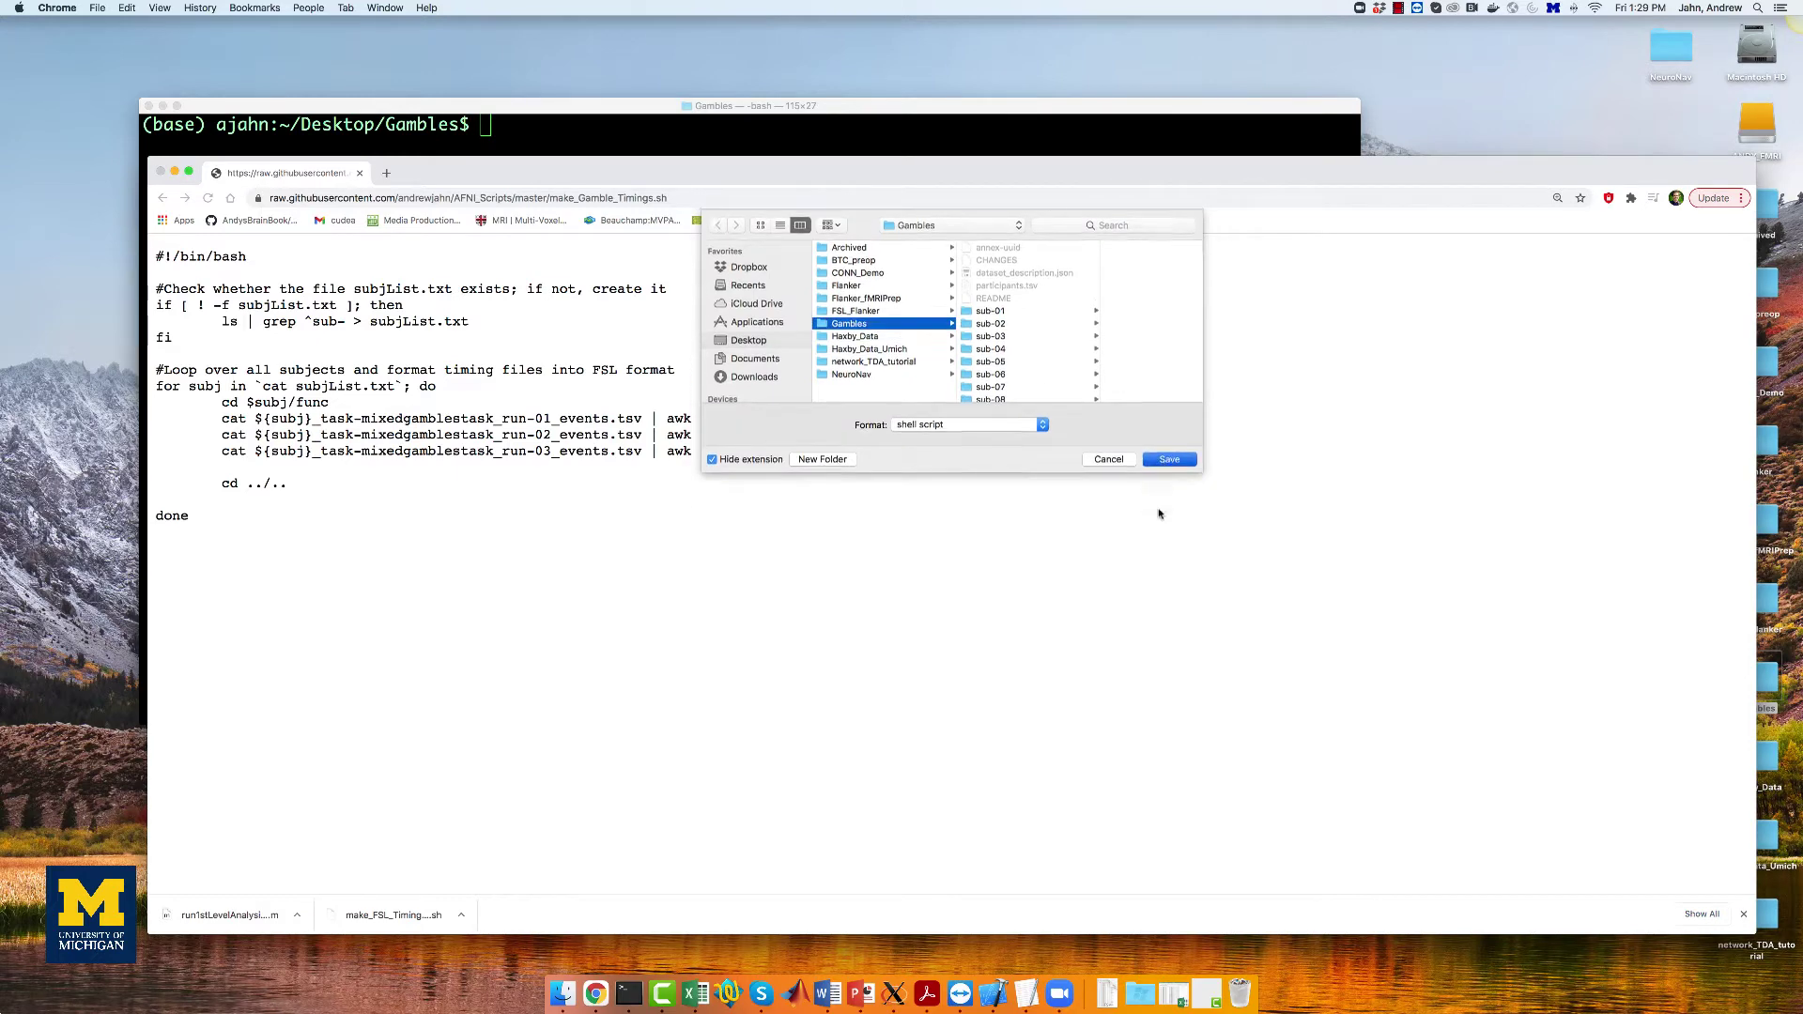
- List the Gambles folder and run make_Gamble_Timings.sh with bash
{"action": "left_click", "coordinate": [514, 137]}
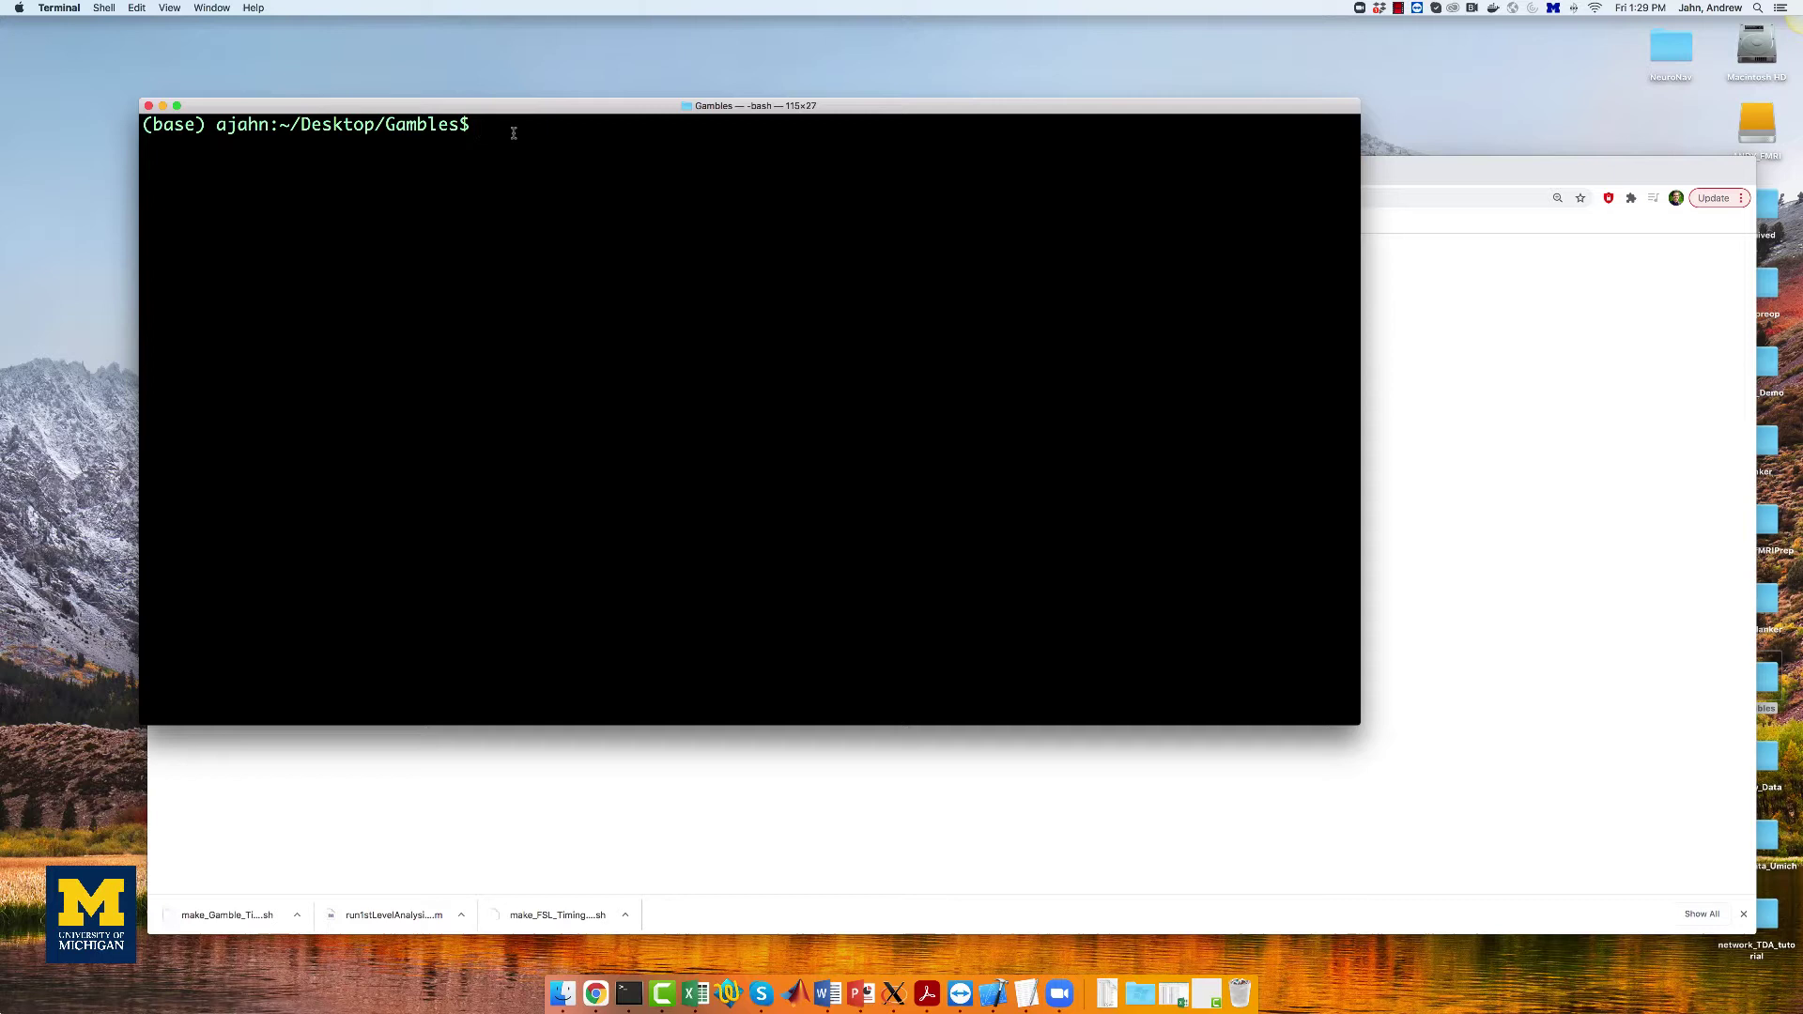
{"action": "type", "text": "ls"}
{"action": "key", "text": "Return"}
{"action": "type", "text": "bash maek"}
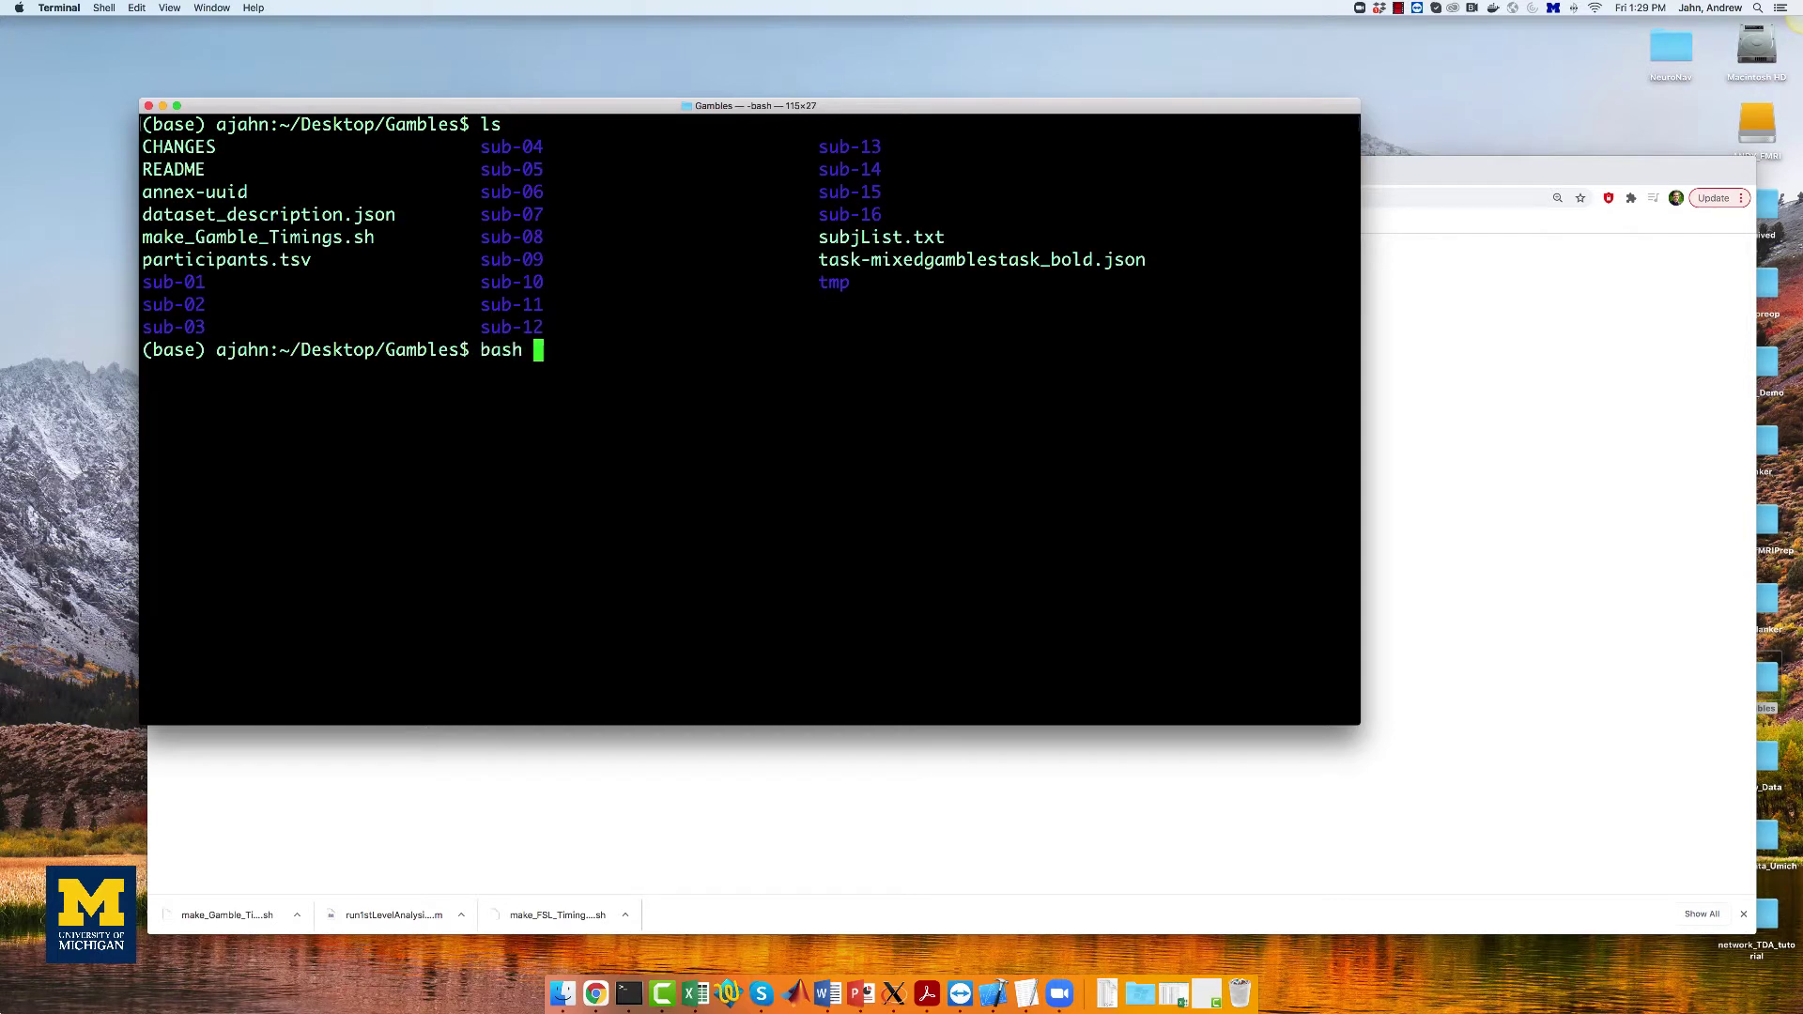
{"action": "key", "text": "BackSpace"}
{"action": "key", "text": "BackSpace"}
{"action": "type", "text": "ke_"}
{"action": "key", "text": "Tab"}
{"action": "key", "text": "Return"}
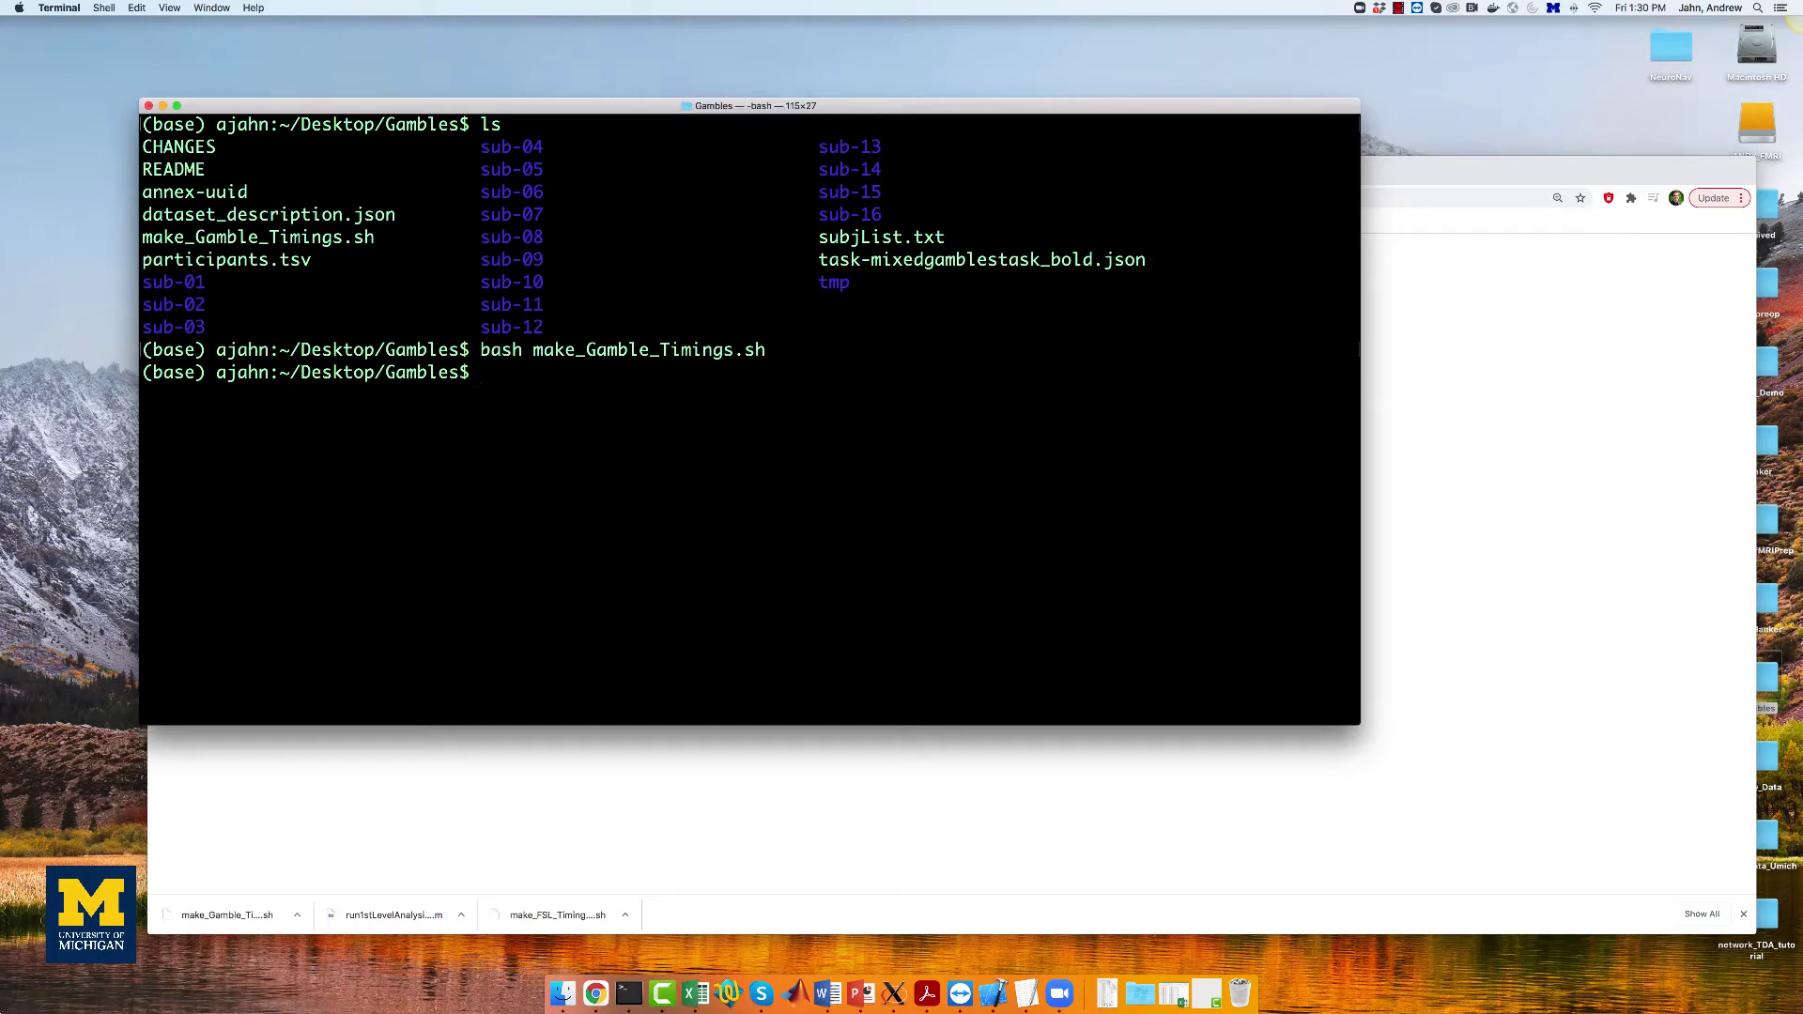
- List sub-01/func, print gamble_Timings.1D, then clear the terminal screen
{"action": "type", "text": "ls sub-01/func"}
{"action": "key", "text": "Return"}
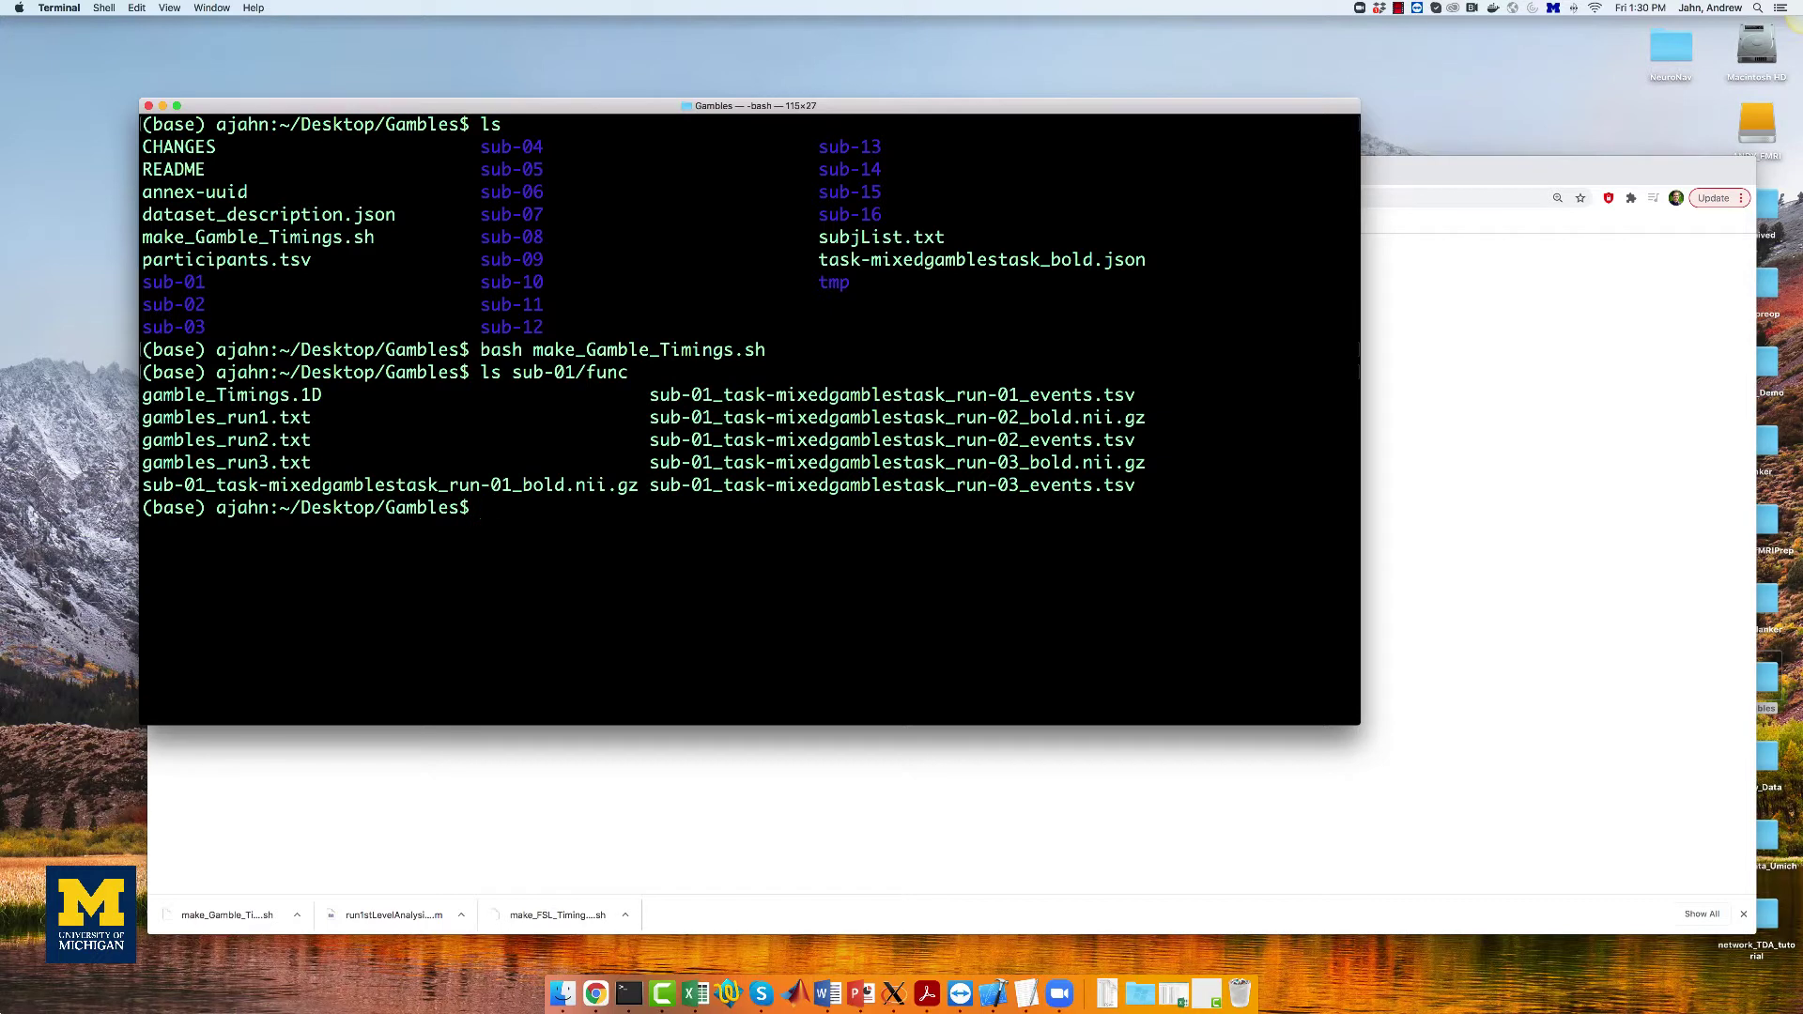
{"action": "type", "text": "cat sub-01/func"}
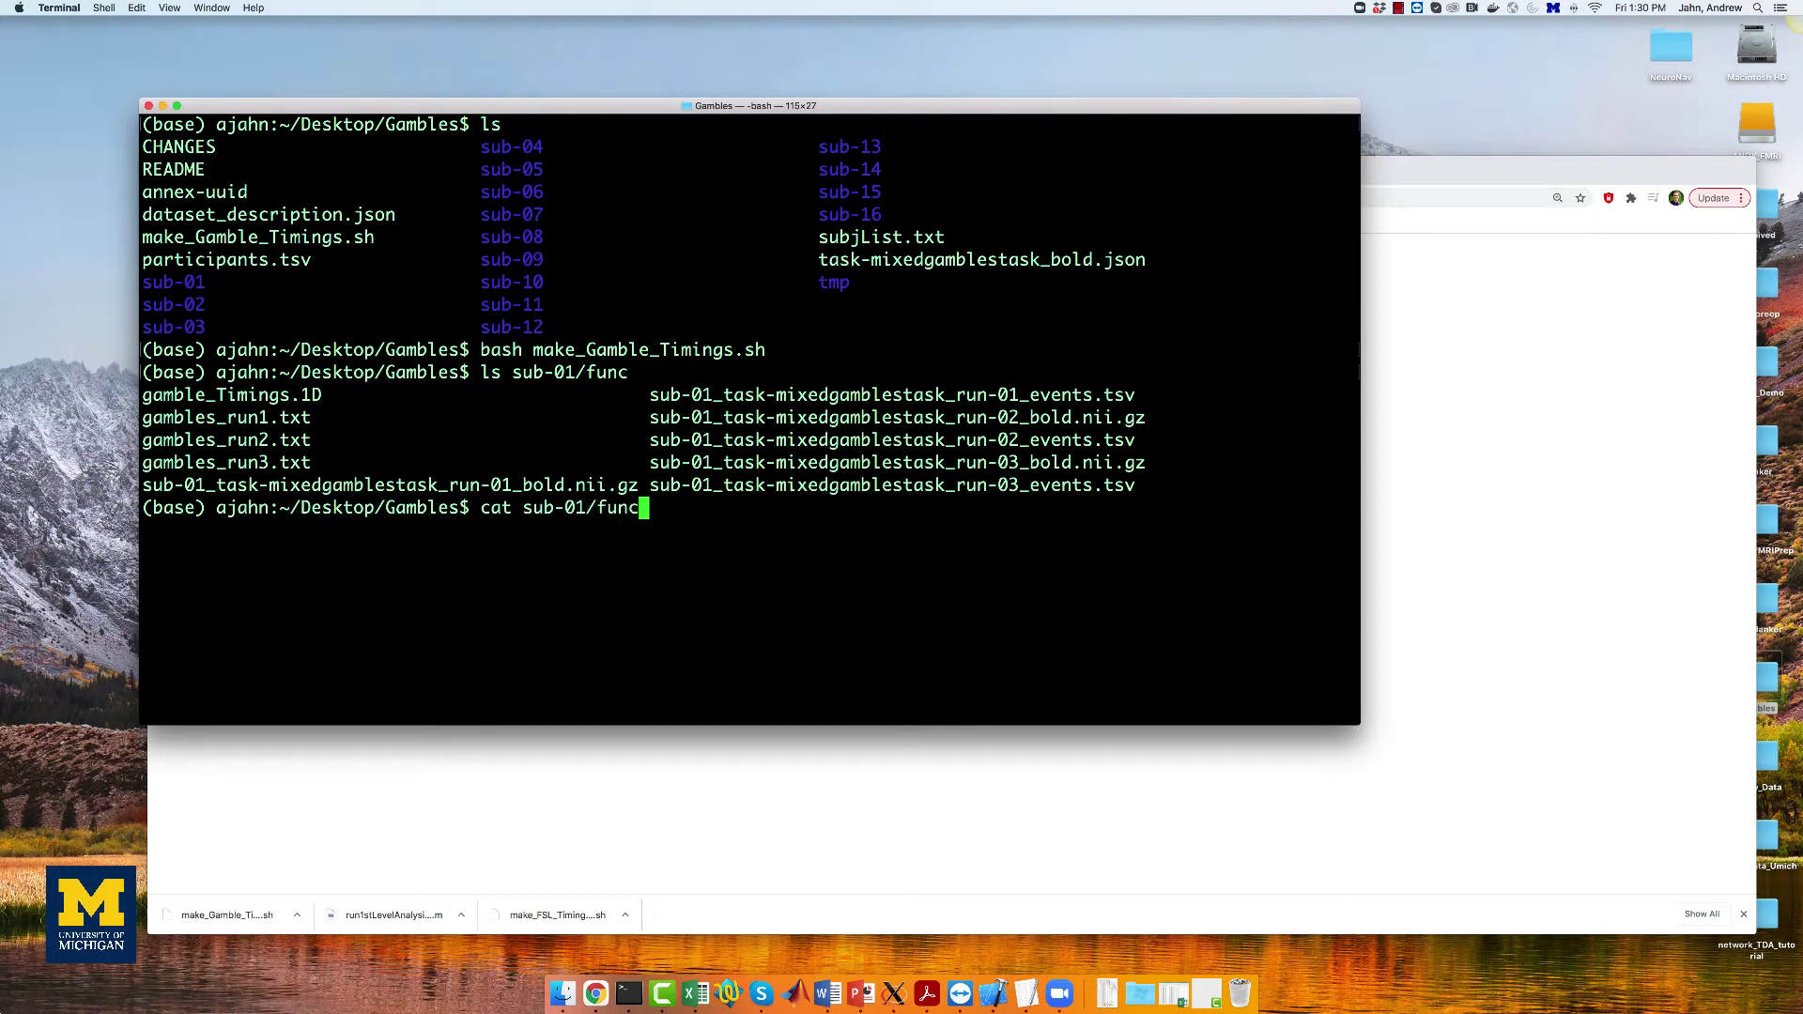
{"action": "type", "text": "/gamble_Timings.1D"}
{"action": "key", "text": "Return"}
{"action": "scroll", "coordinate": [341, 270], "scroll_direction": "up", "scroll_amount": 20}
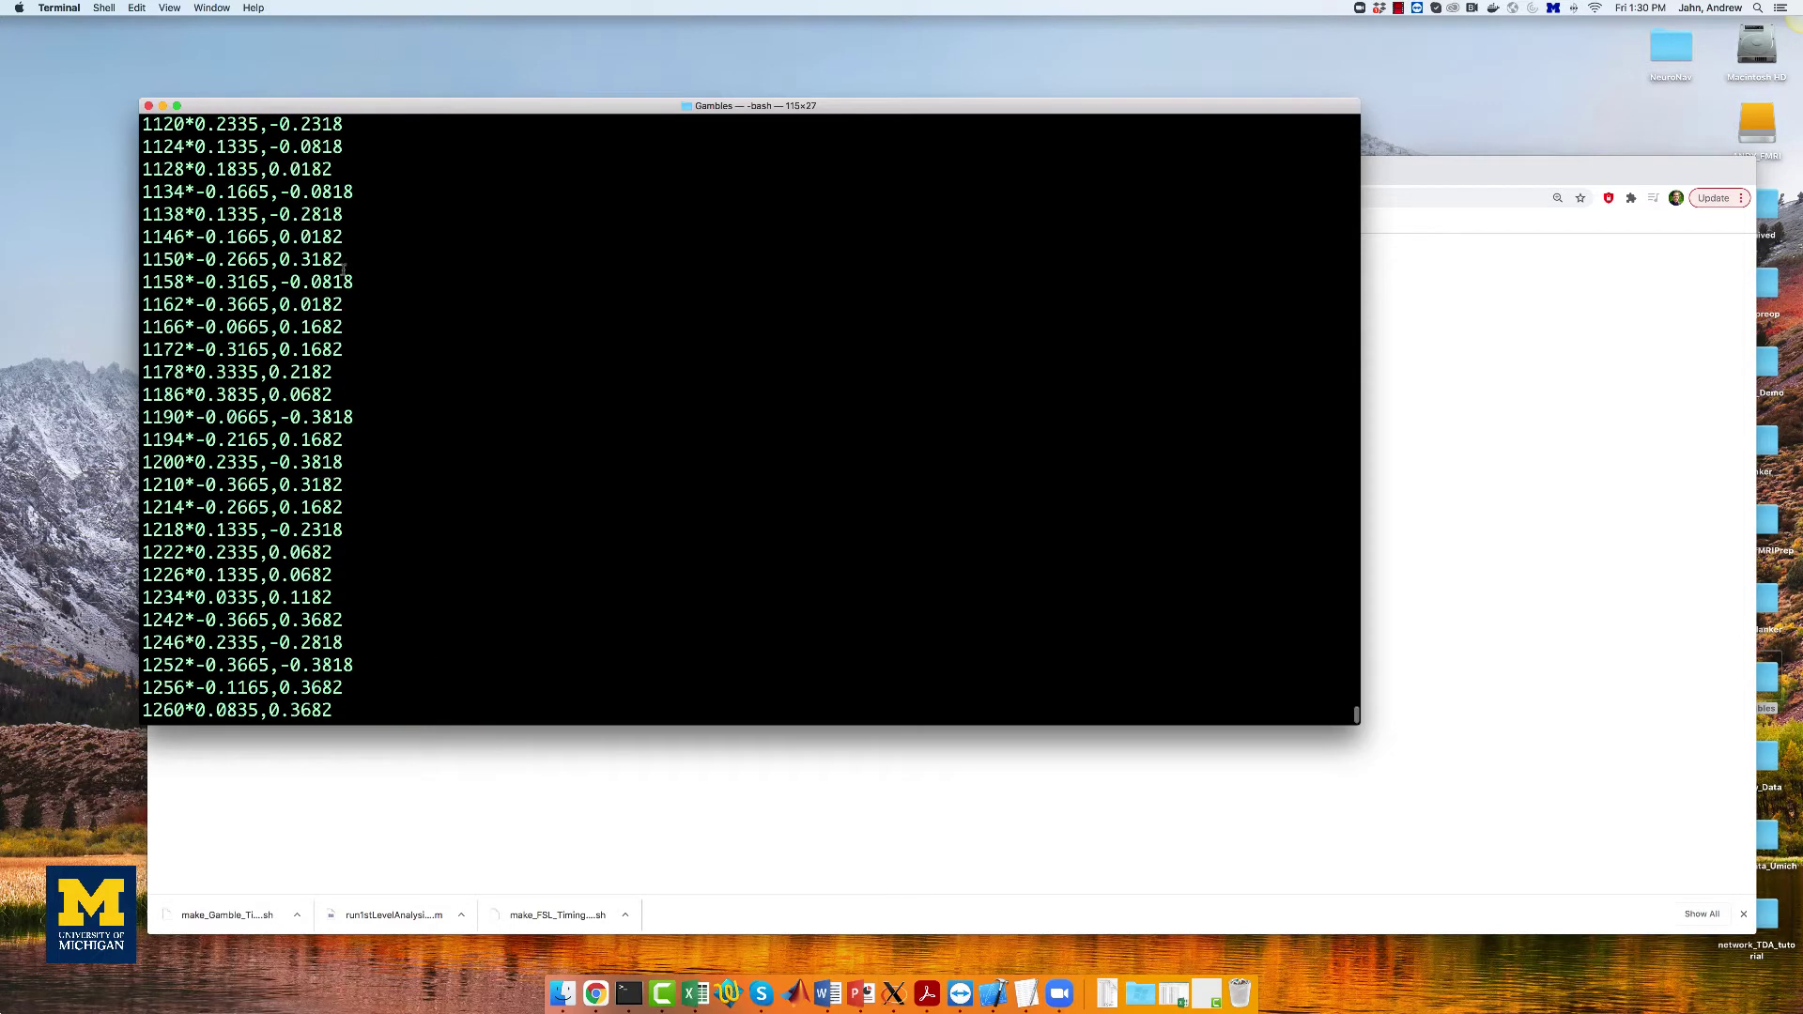
{"action": "scroll", "coordinate": [341, 271], "scroll_direction": "up", "scroll_amount": 20}
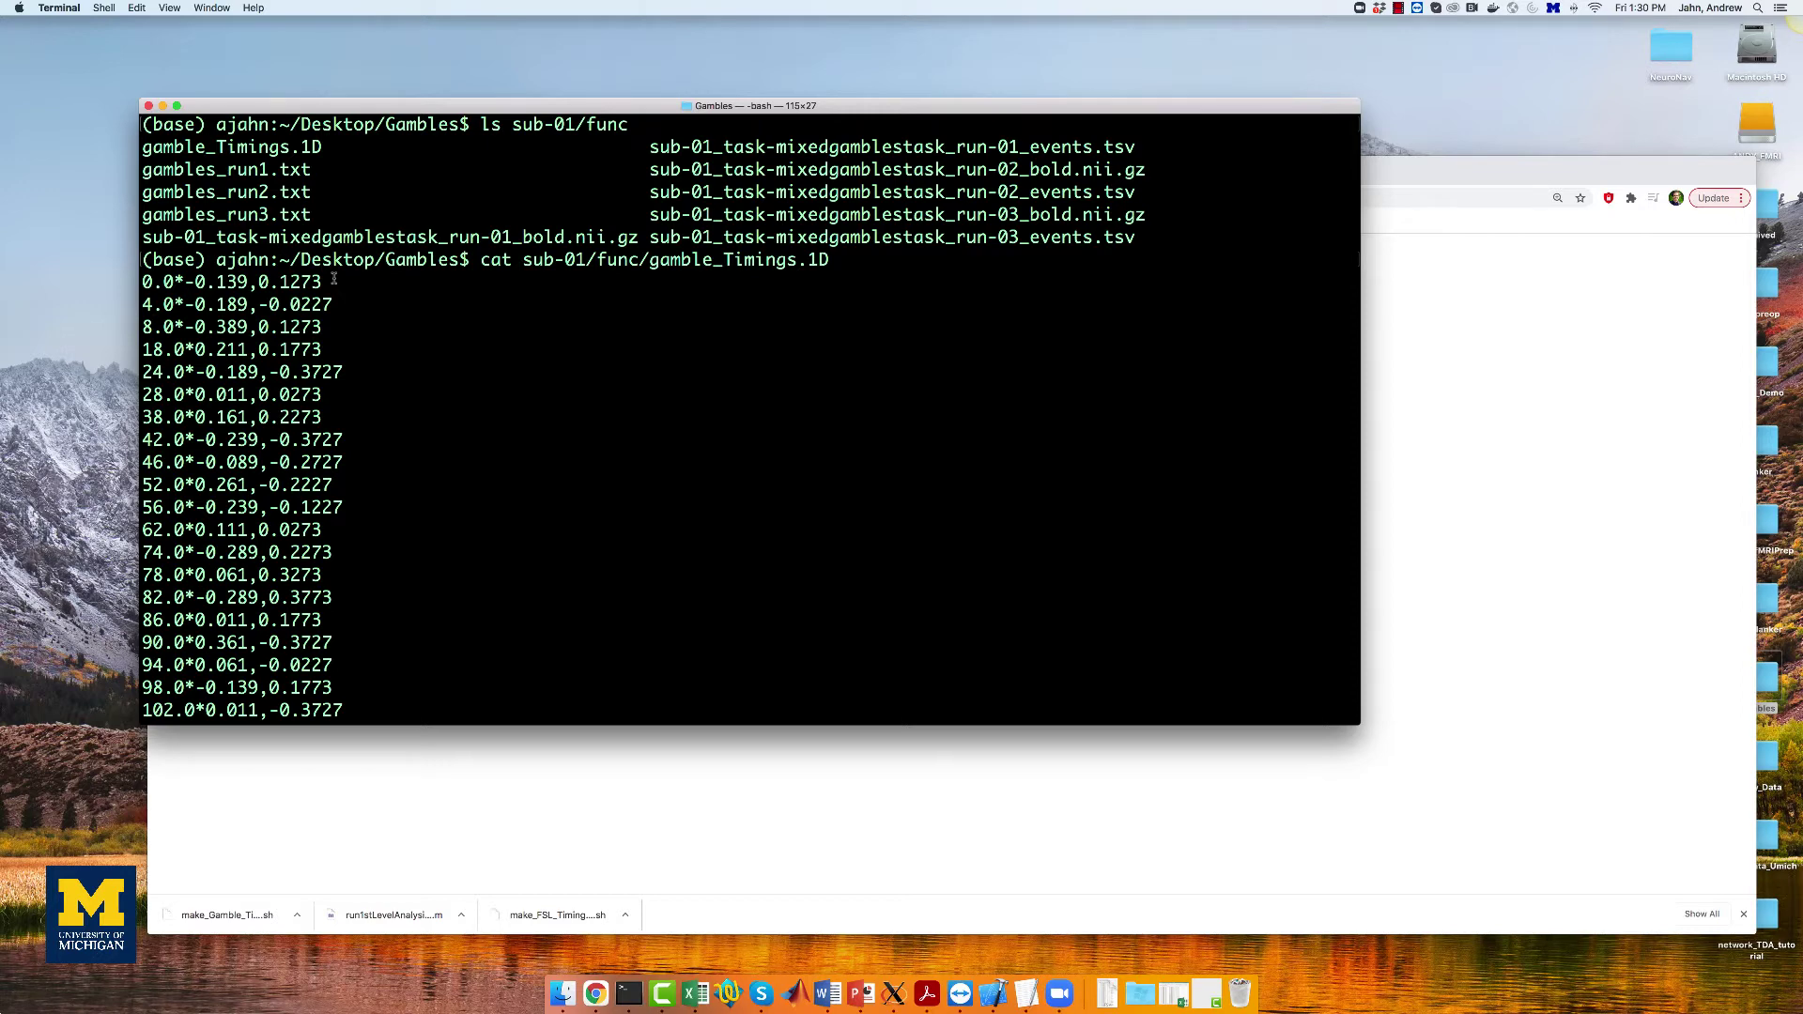
{"action": "key", "text": "ctrl+l"}
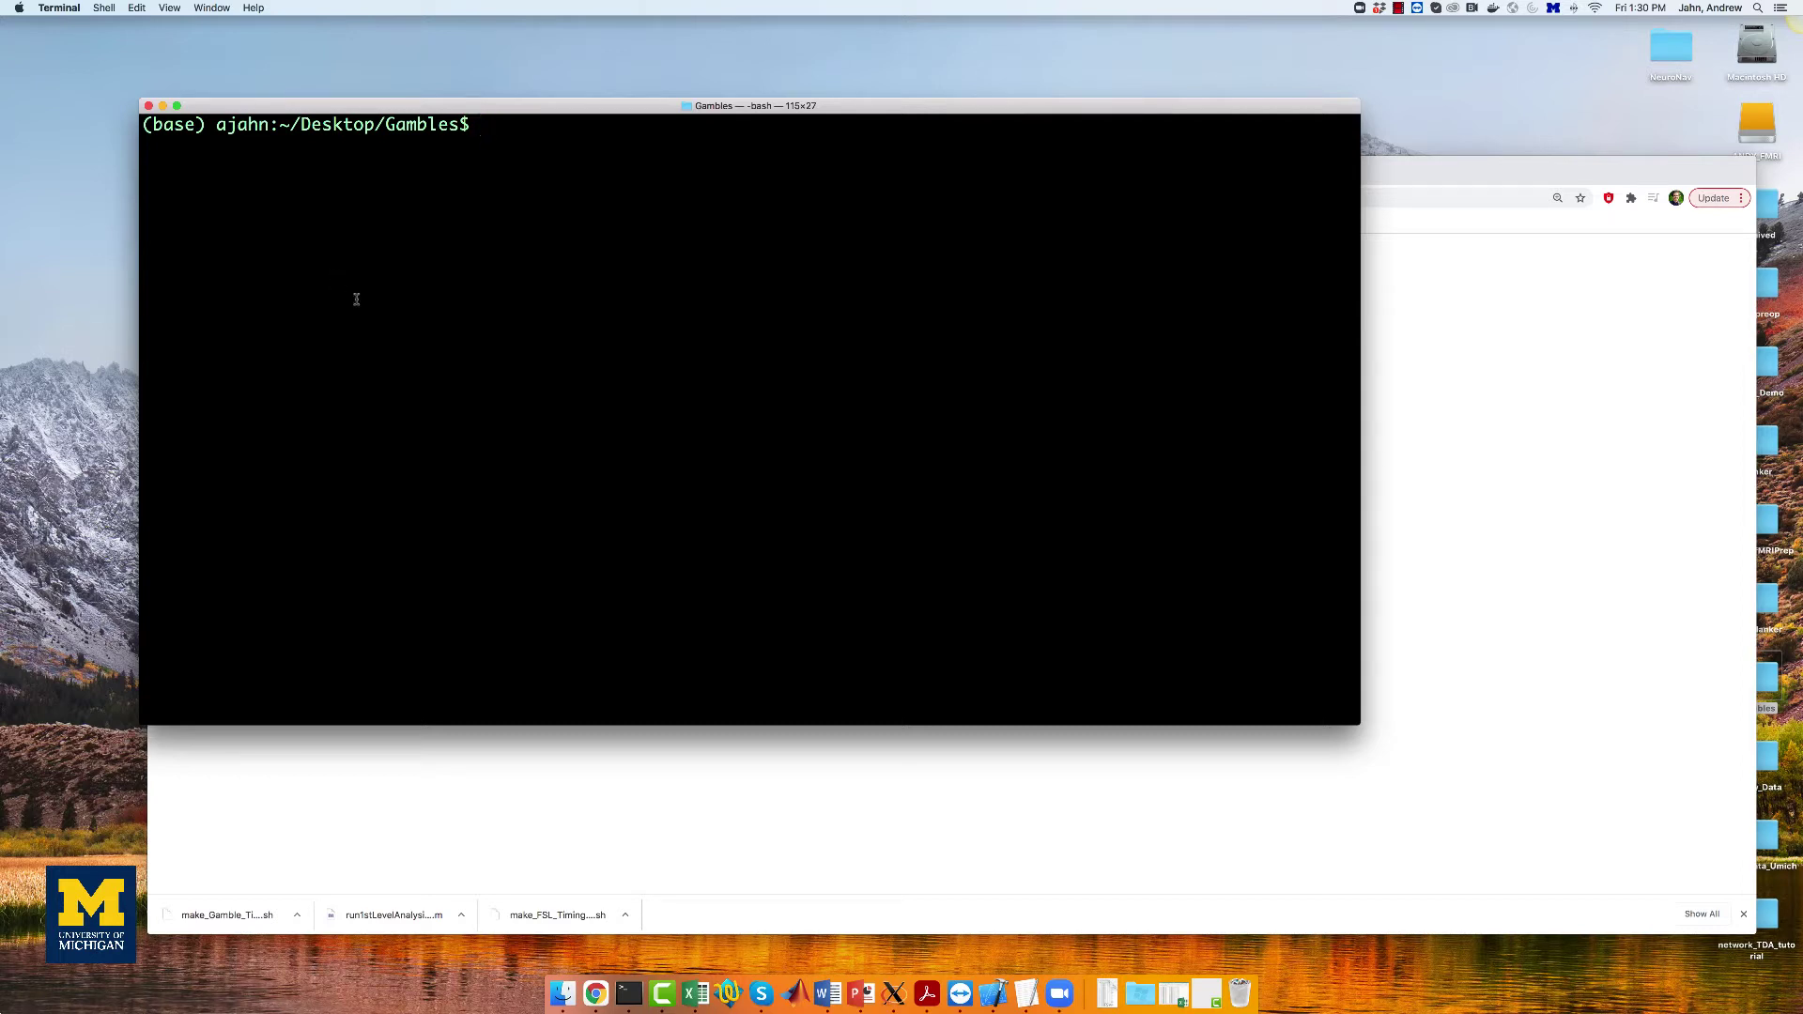
- Download the raw runAFNIproc.sh script from the AFNI_Scripts repository
{"action": "left_click", "coordinate": [1192, 836]}
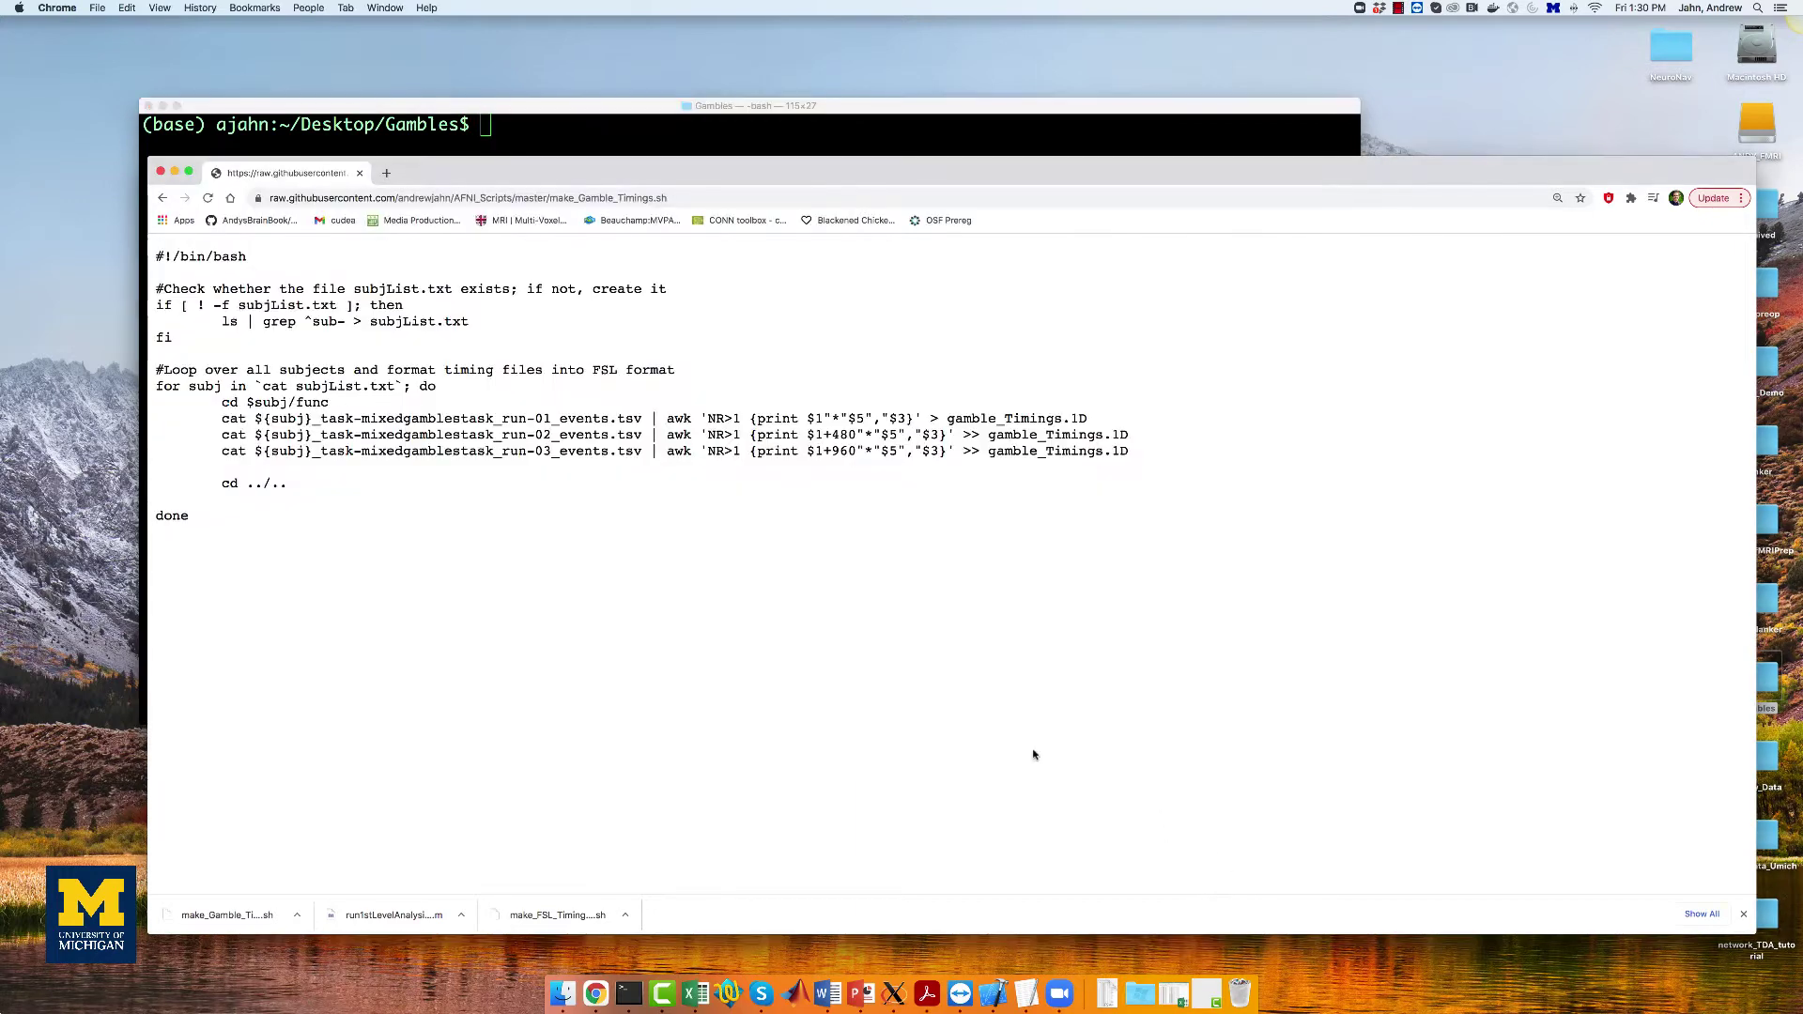
{"action": "left_click", "coordinate": [162, 198]}
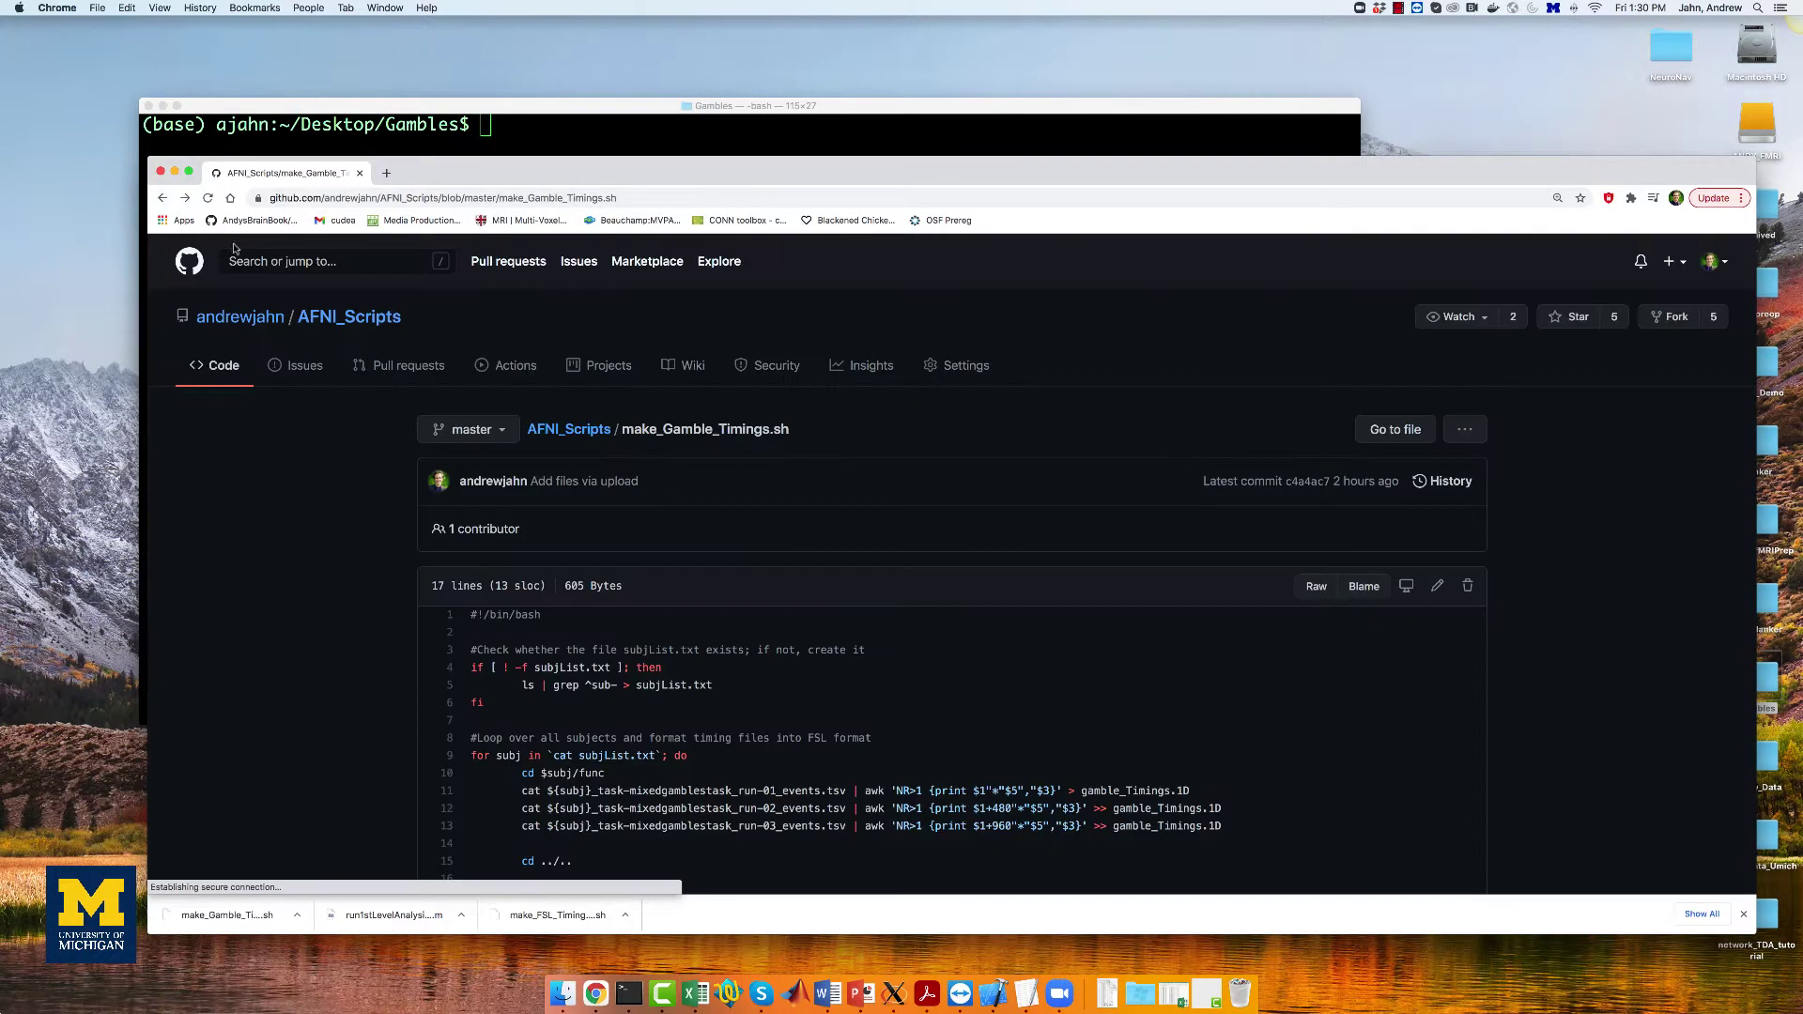
{"action": "left_click", "coordinate": [582, 429]}
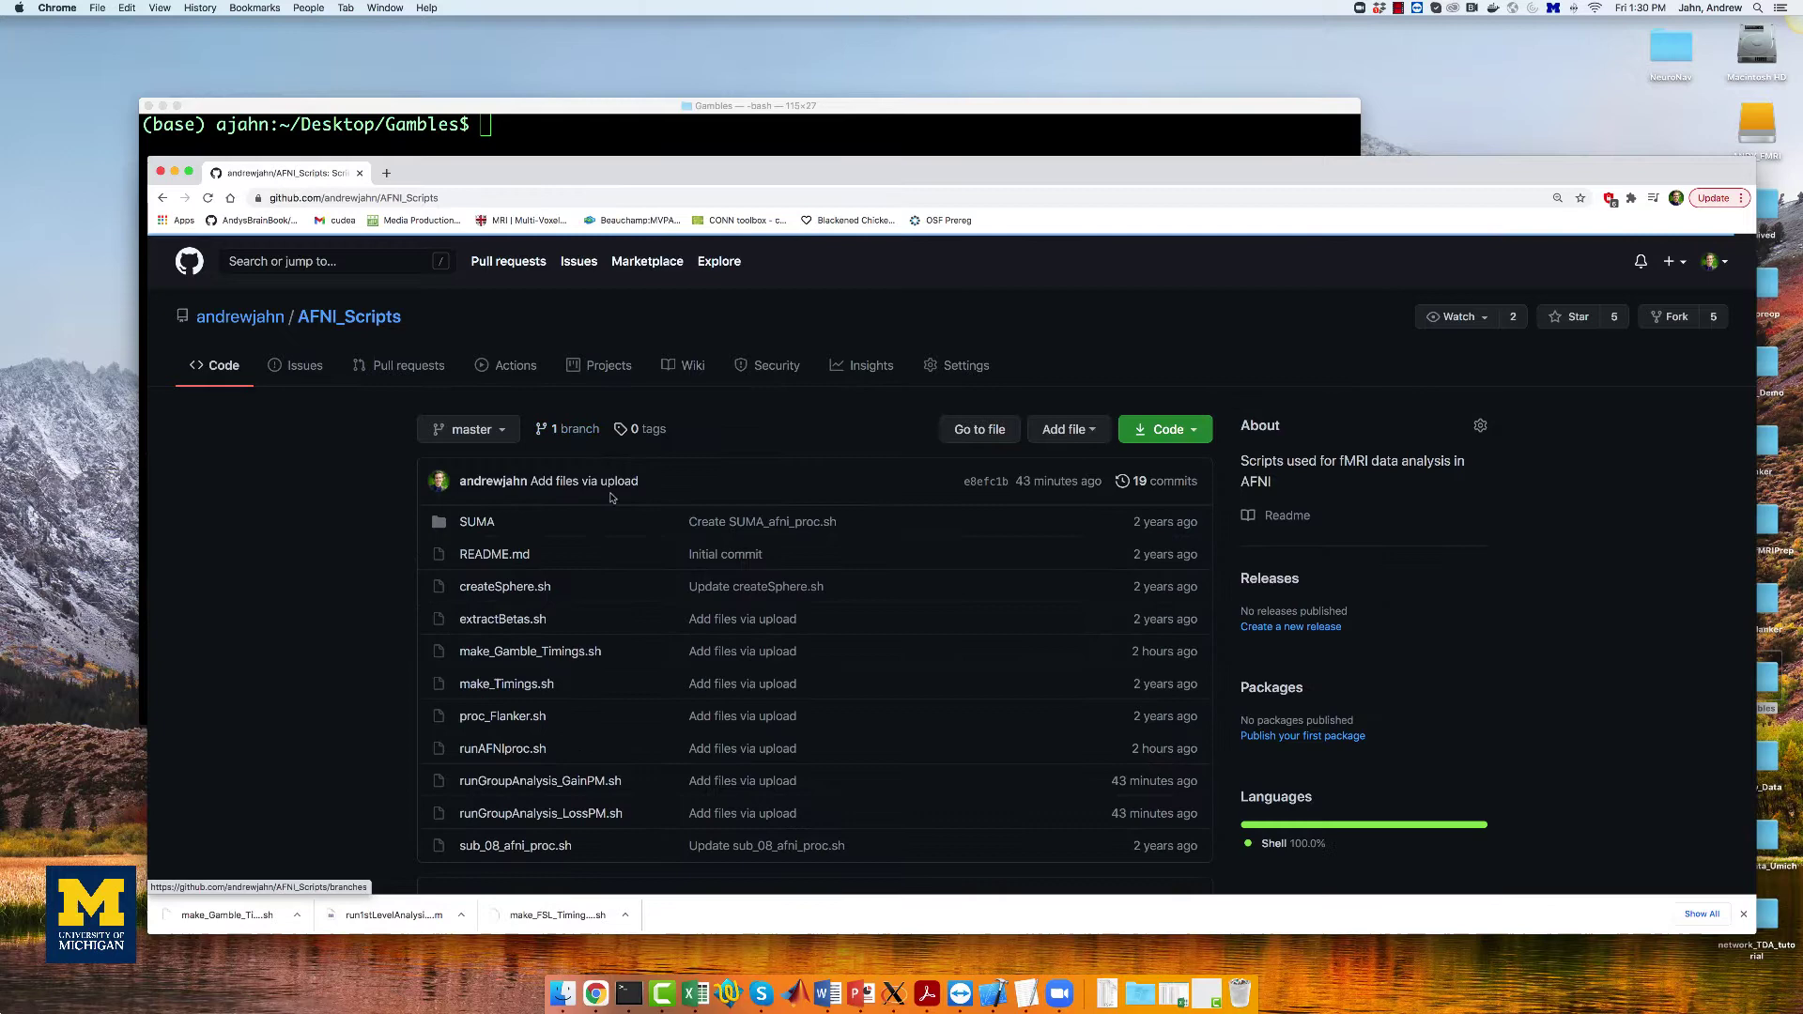
{"action": "left_click", "coordinate": [526, 750]}
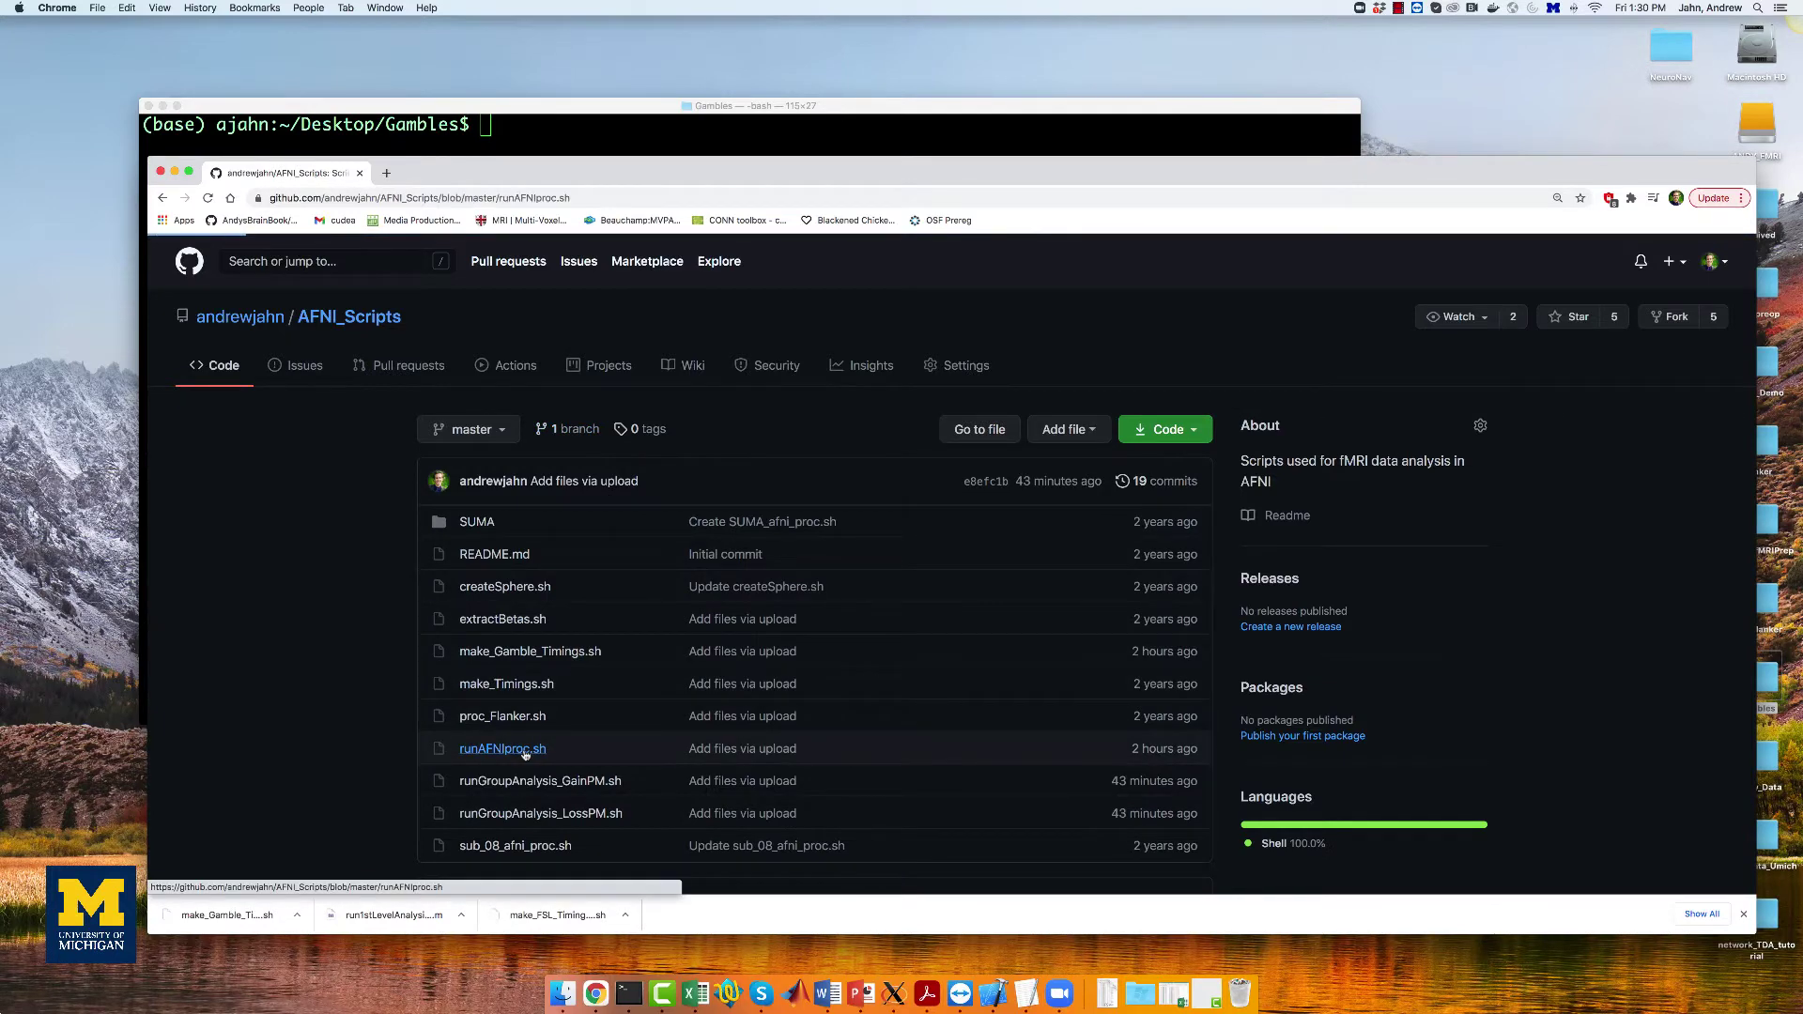
{"action": "left_click", "coordinate": [1316, 586]}
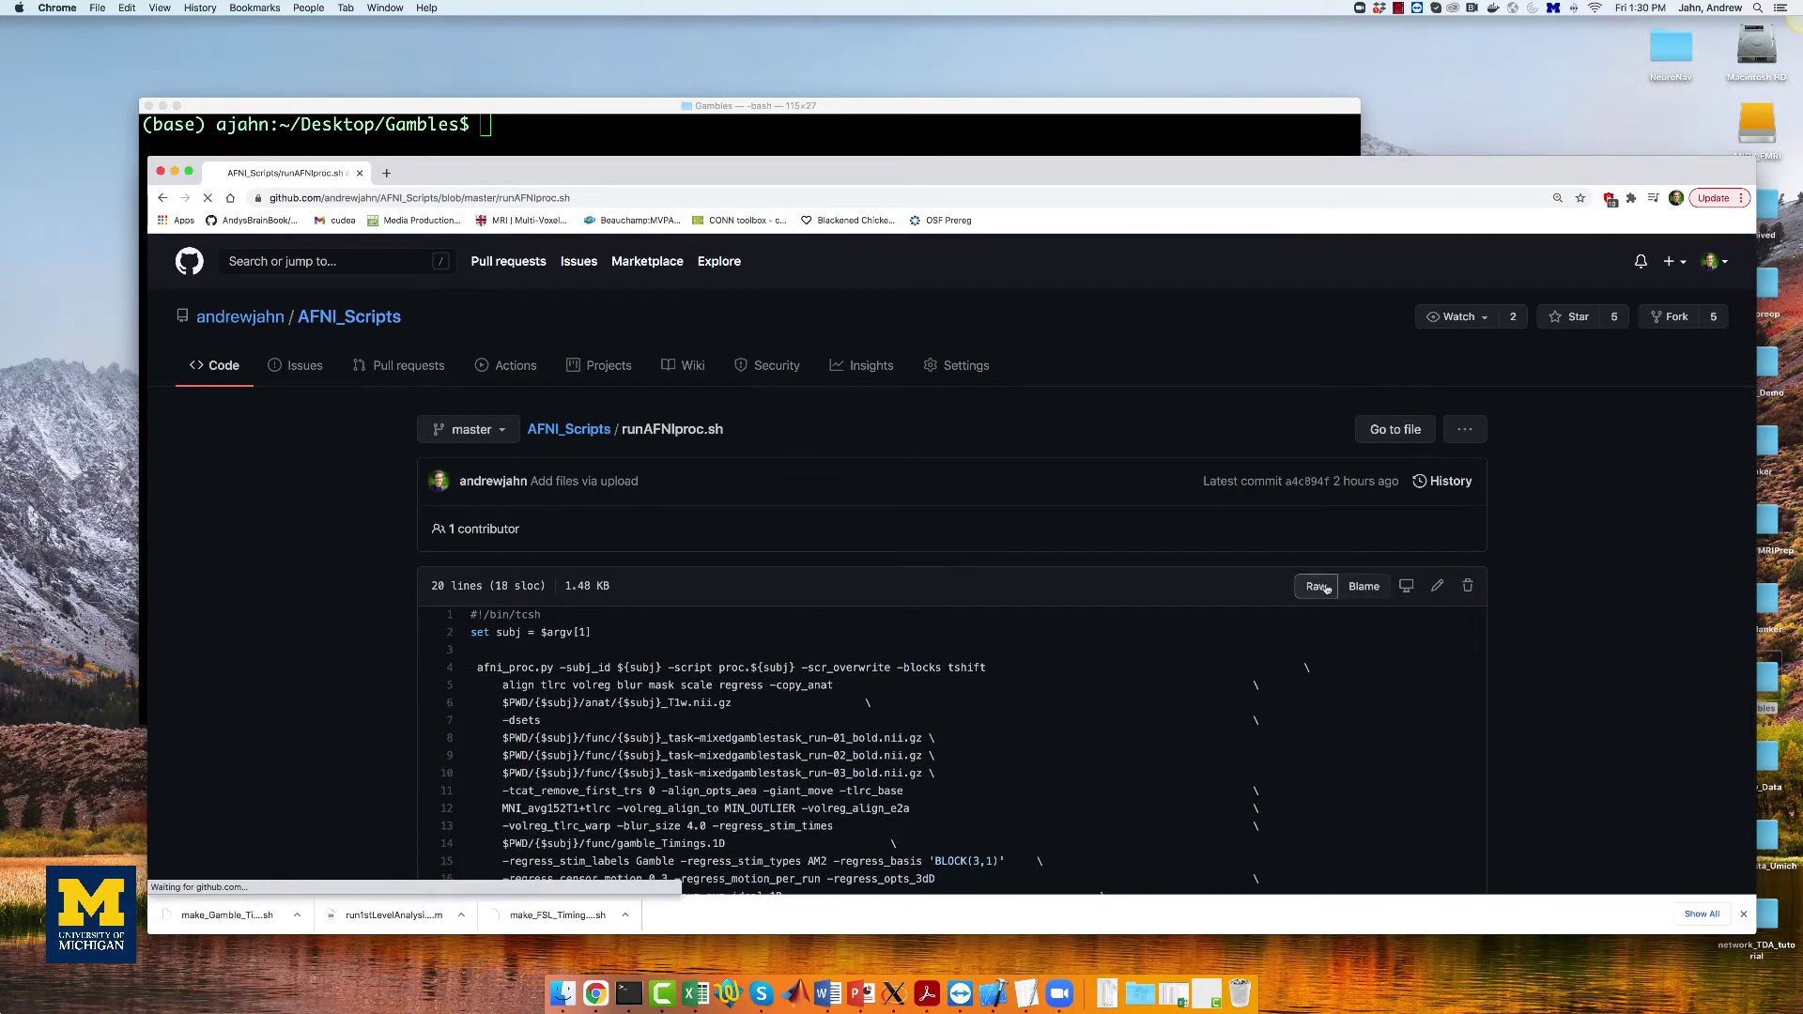
{"action": "right_click", "coordinate": [1261, 507]}
{"action": "left_click", "coordinate": [1325, 557]}
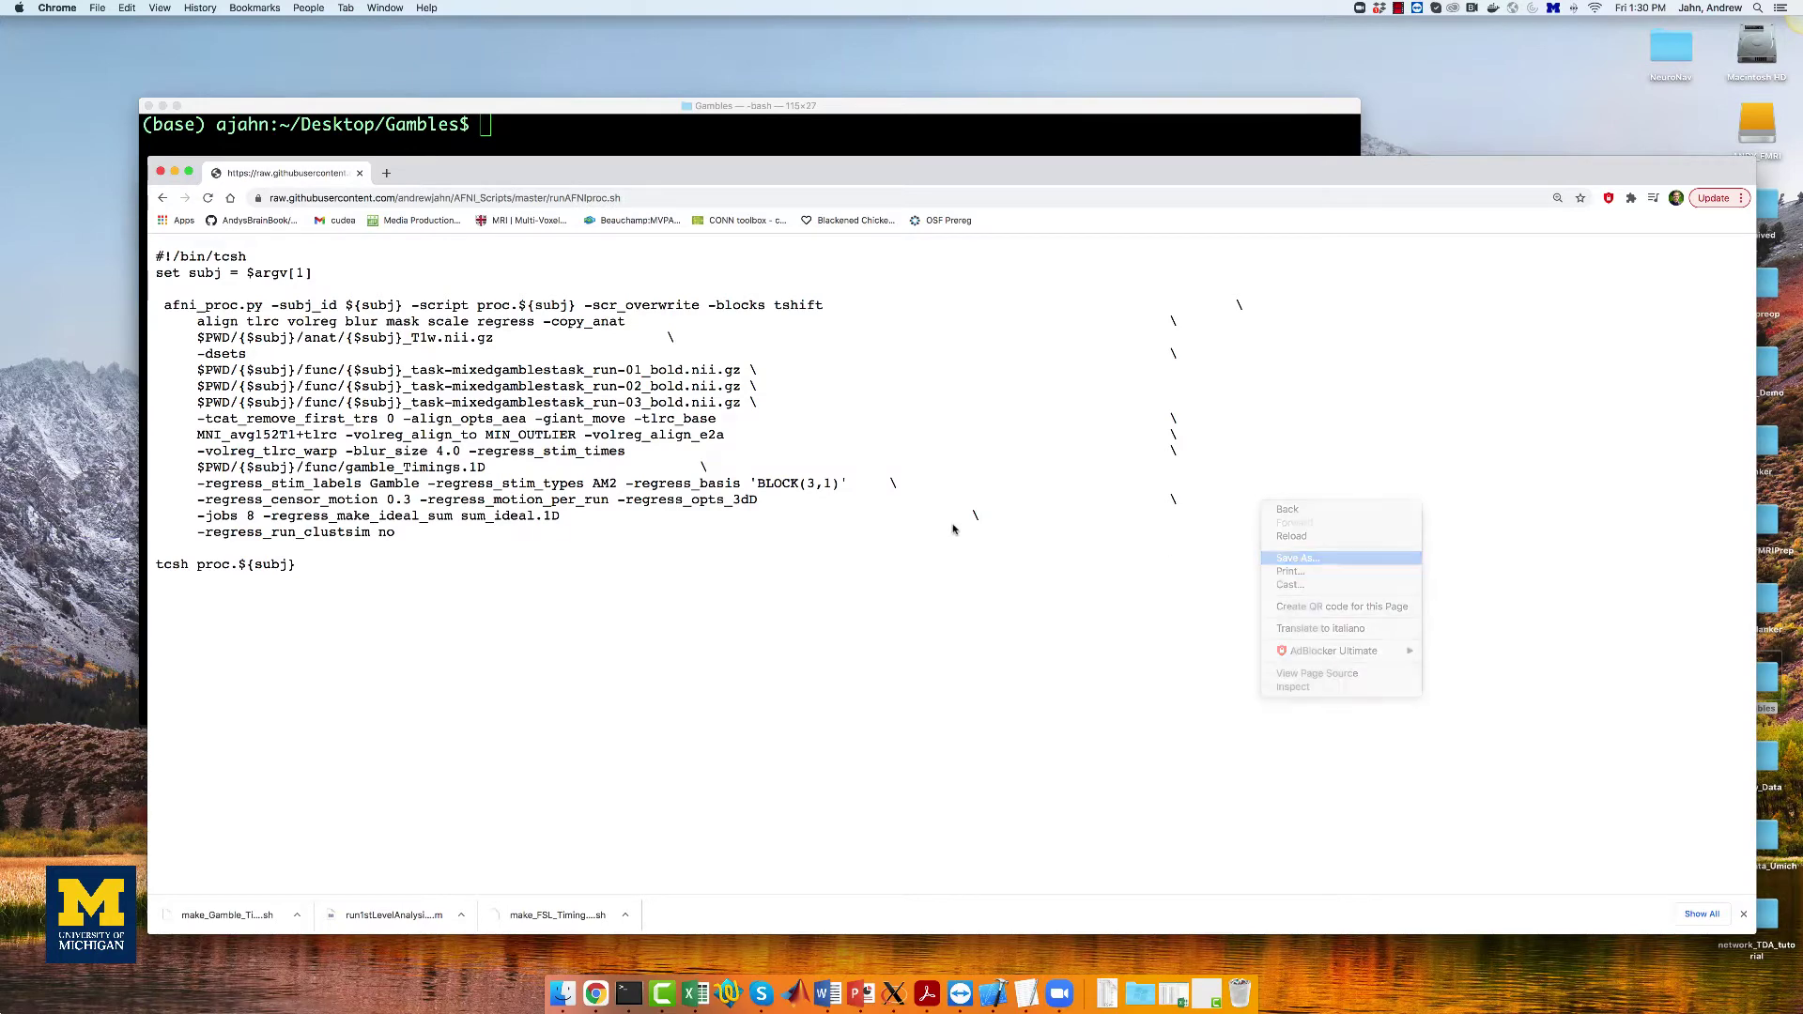
{"action": "left_click", "coordinate": [1167, 511]}
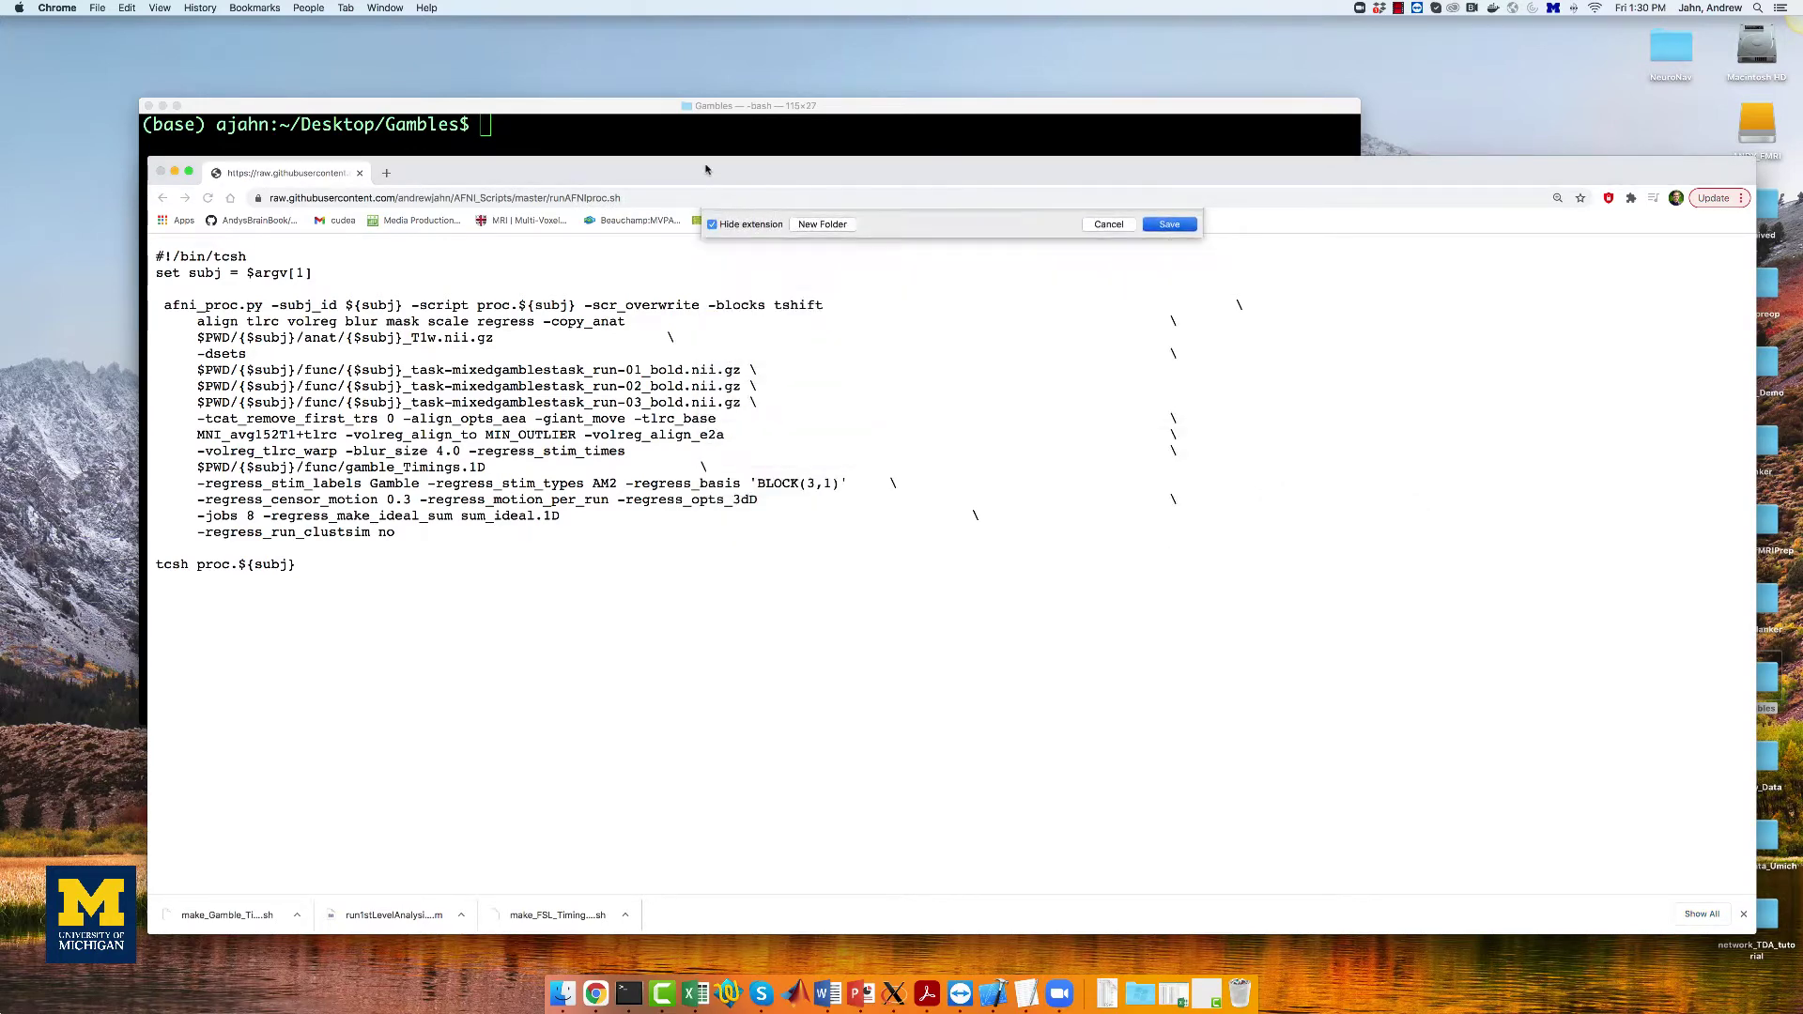
- List the Gambles folder and print runAFNIproc.sh with cat
{"action": "left_click", "coordinate": [692, 140]}
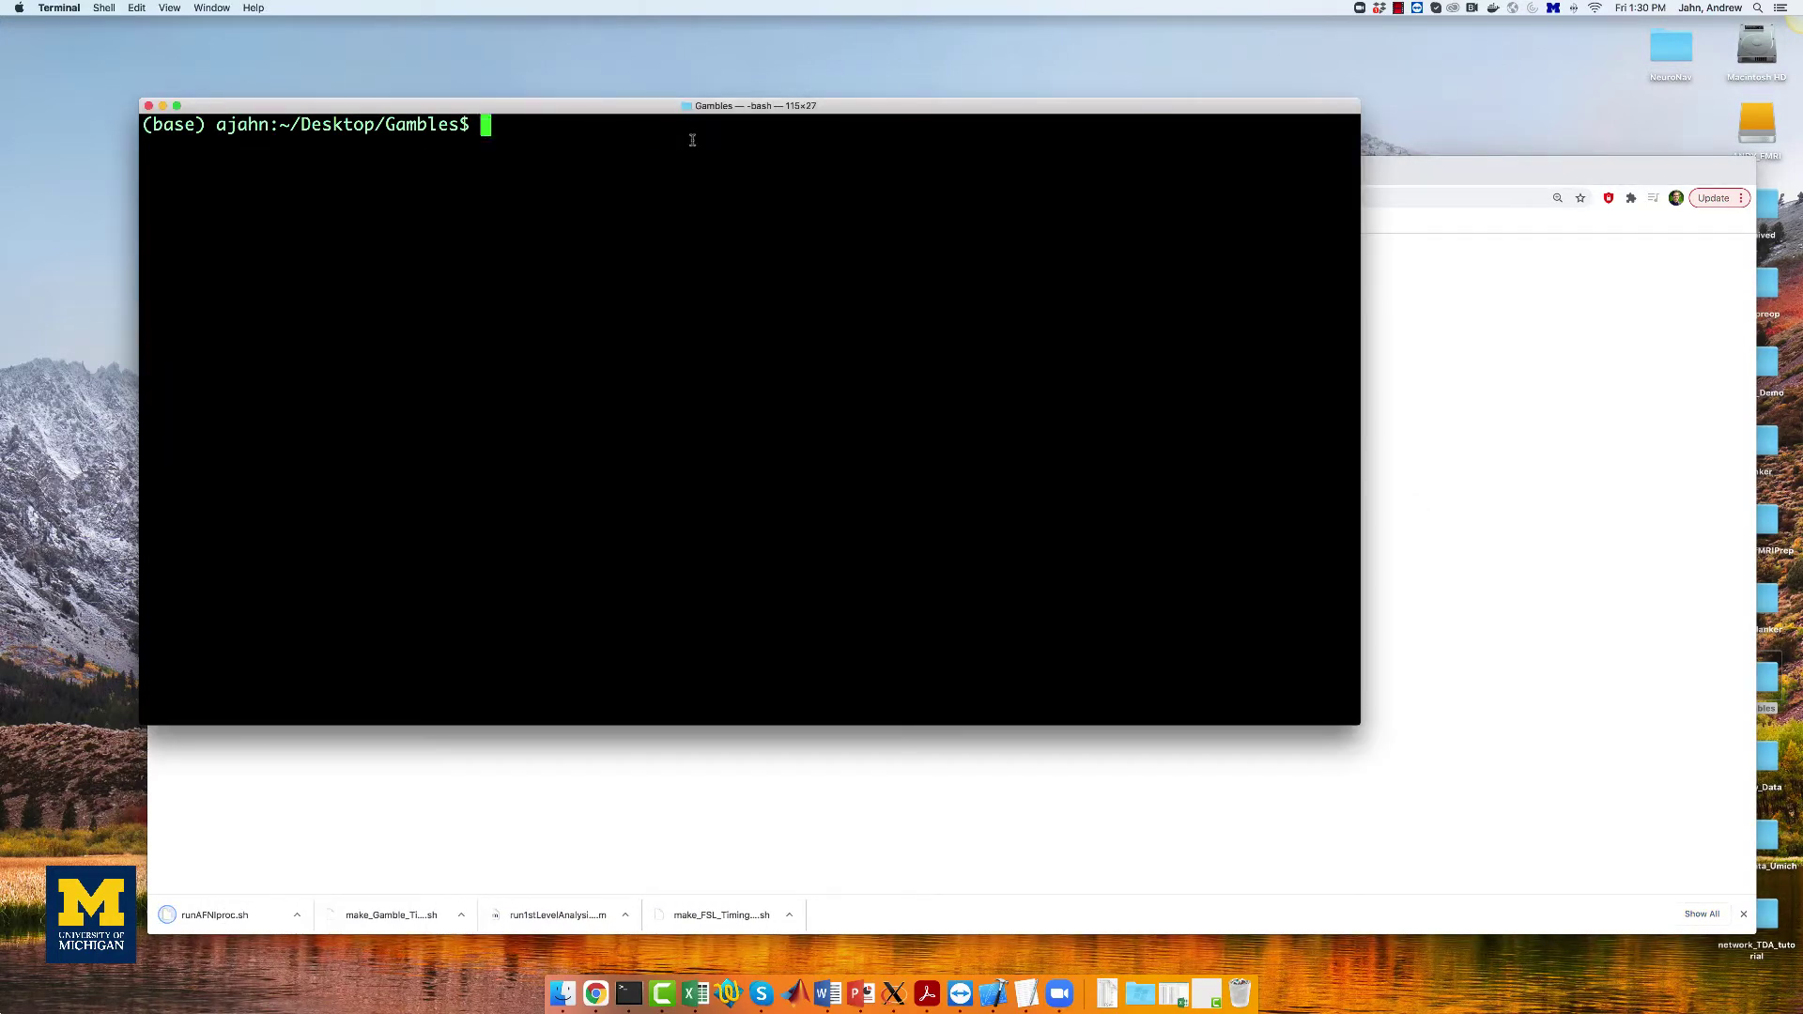
{"action": "type", "text": "ls"}
{"action": "key", "text": "Return"}
{"action": "type", "text": "cat "}
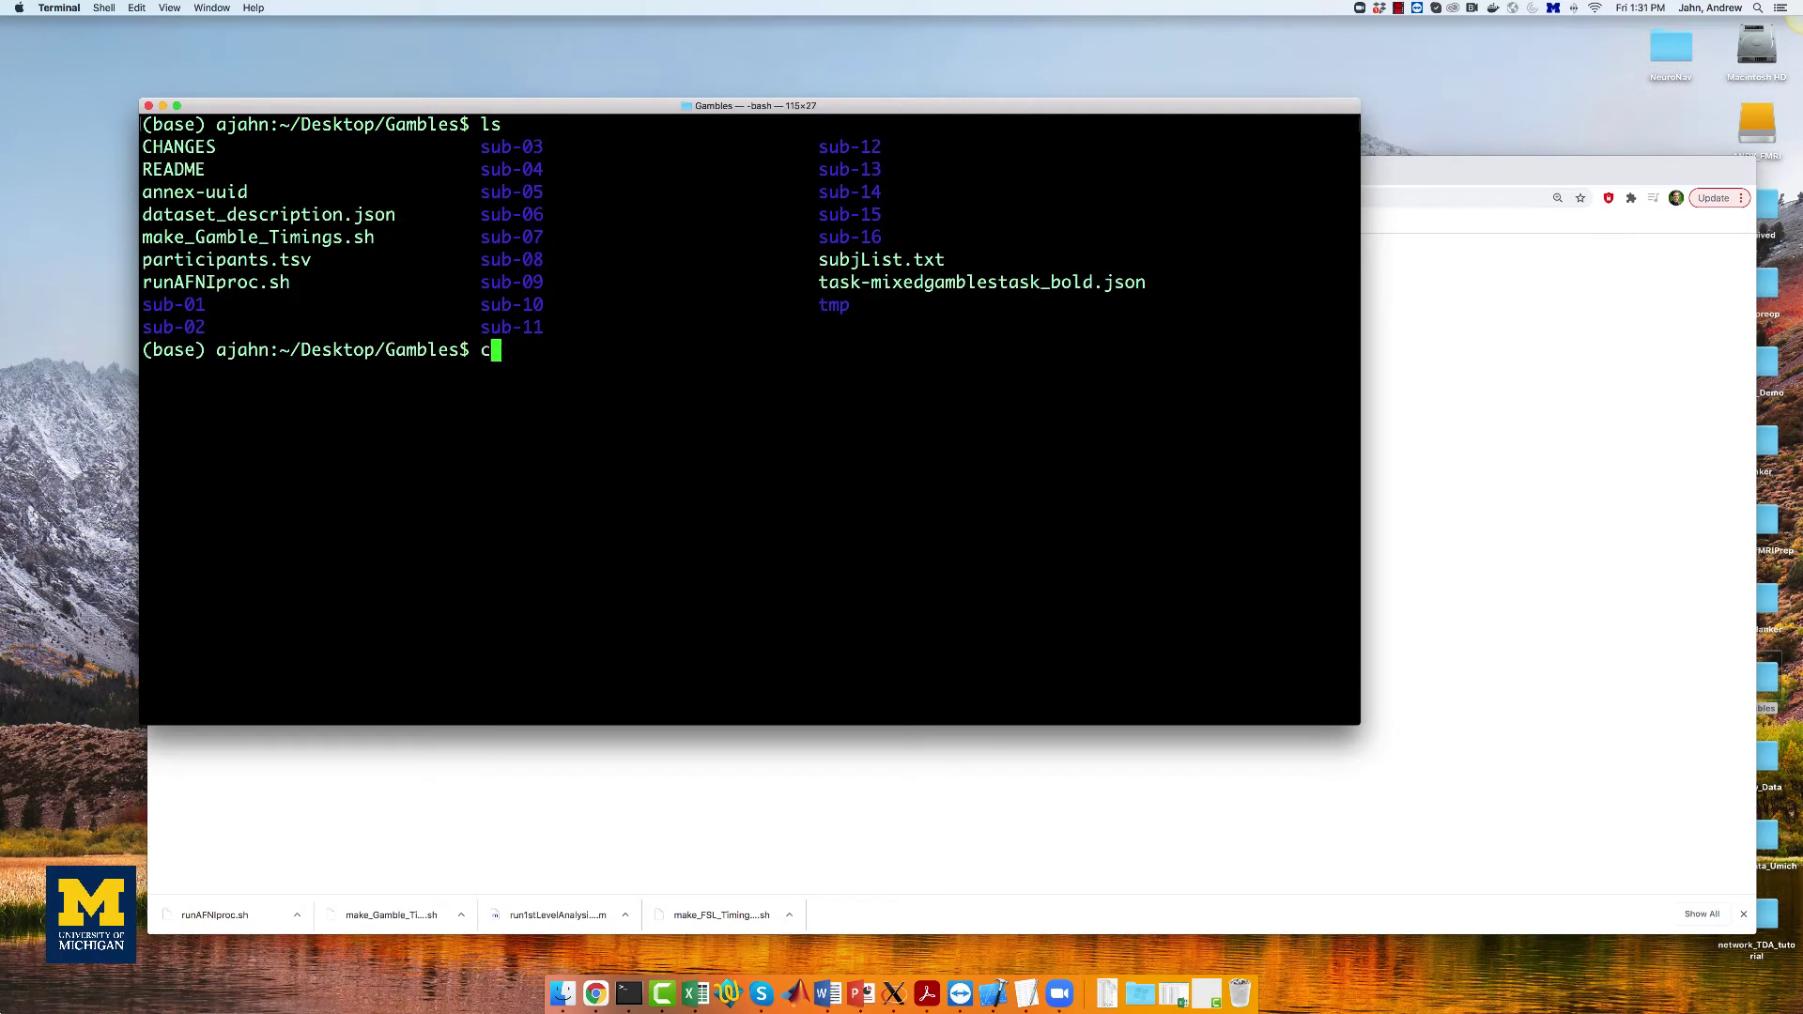
{"action": "type", "text": "run"}
{"action": "key", "text": "Tab"}
{"action": "key", "text": "Return"}
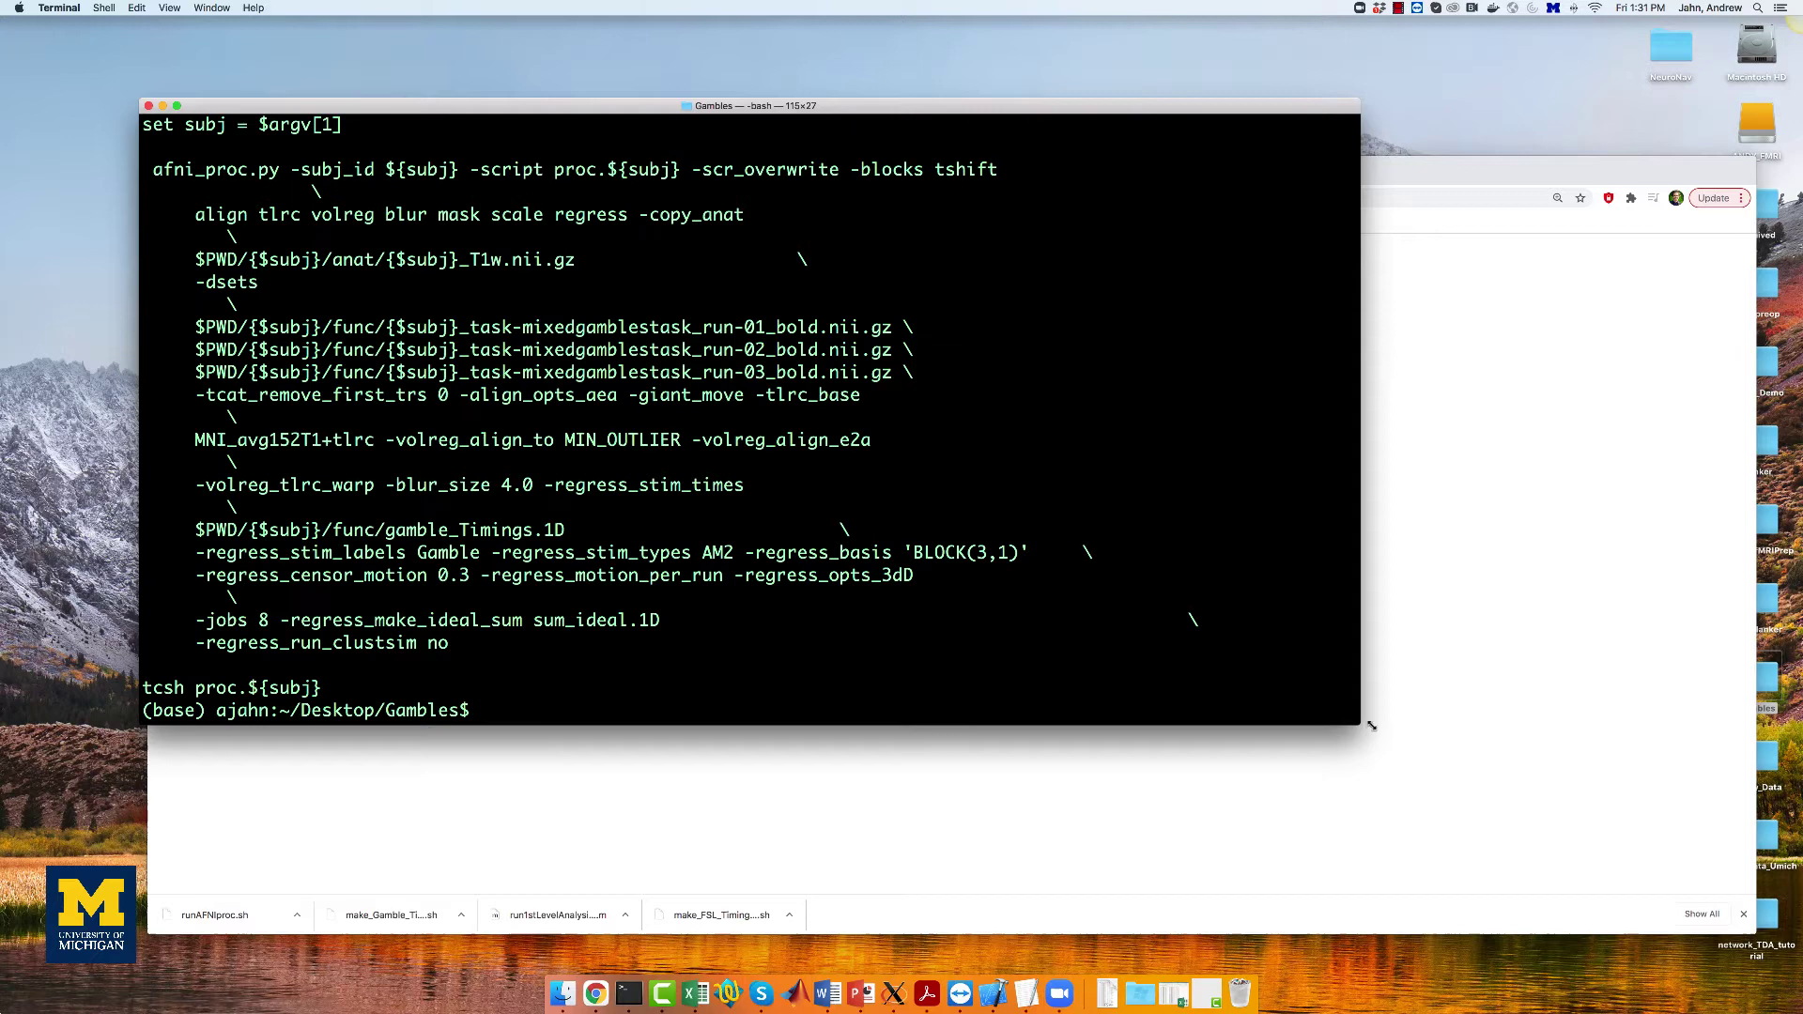
- Review the processing blocks and -regress_stim_types AM2 option, then begin a loop over subjList.txt
{"action": "left_click_drag", "start_coordinate": [1360, 724], "coordinate": [1614, 770]}
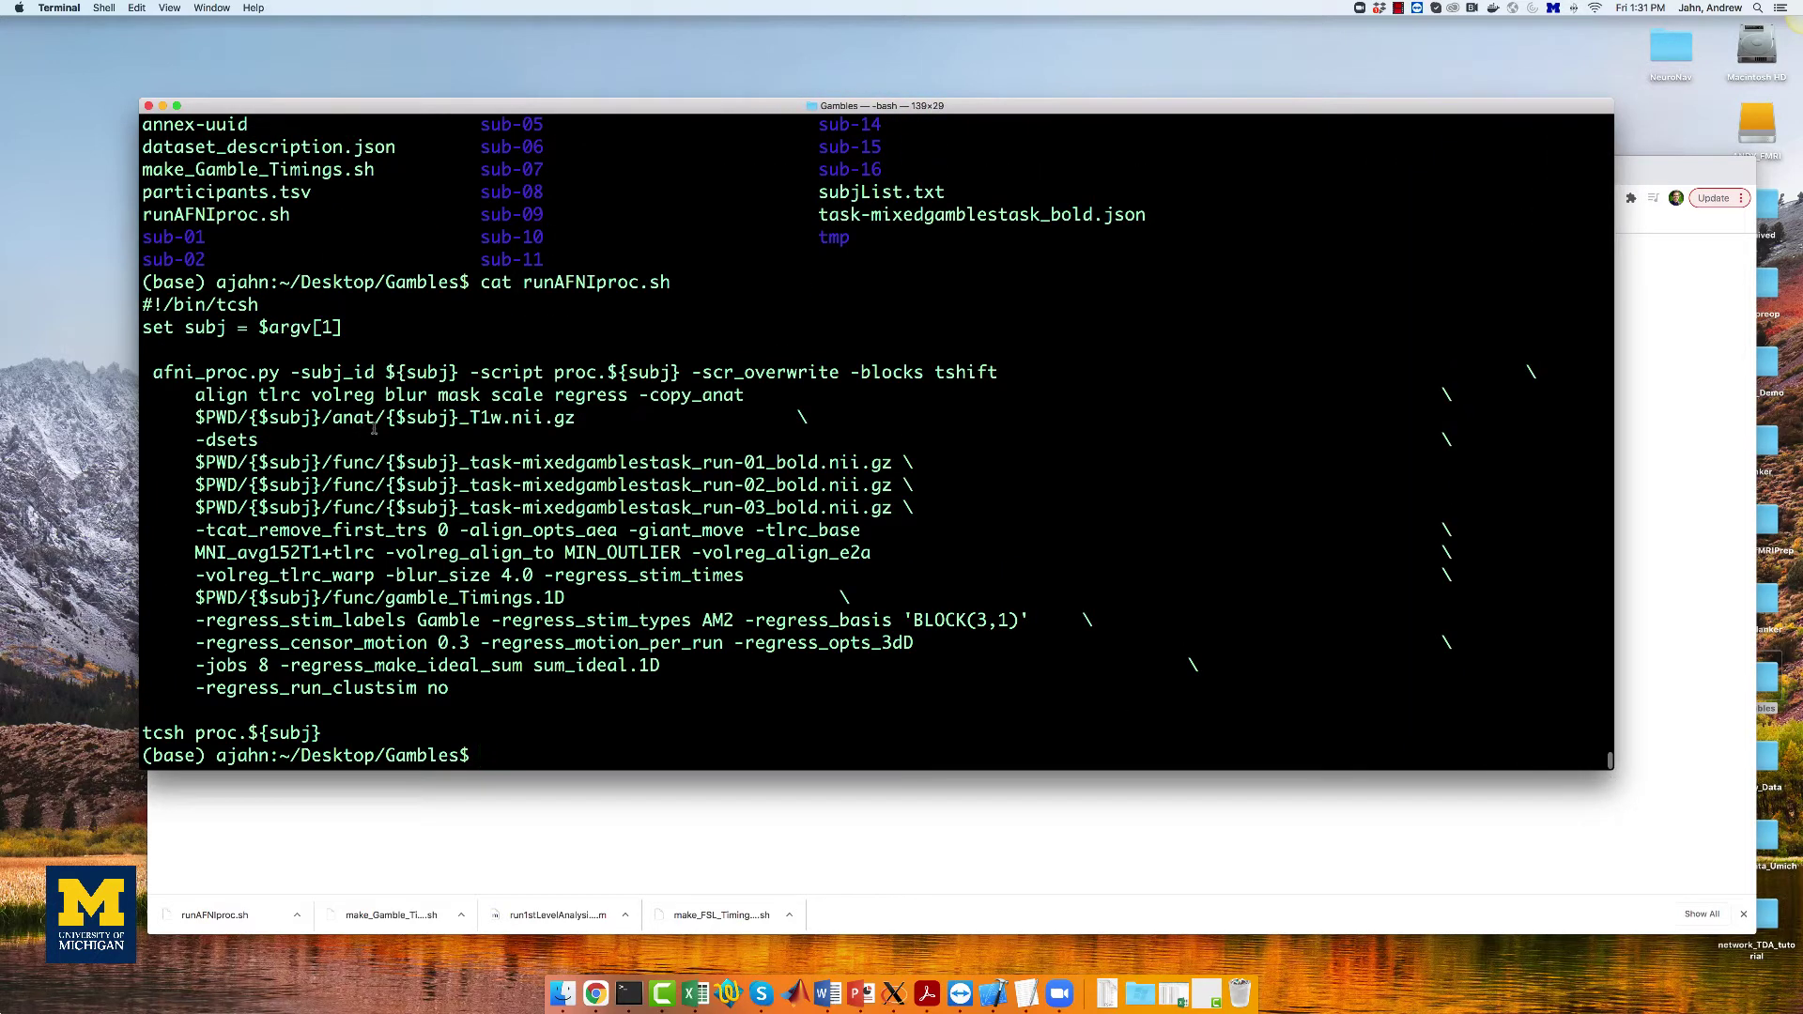
{"action": "left_click_drag", "start_coordinate": [547, 395], "coordinate": [325, 399]}
{"action": "left_click", "coordinate": [325, 404]}
{"action": "left_click_drag", "start_coordinate": [732, 619], "coordinate": [491, 620]}
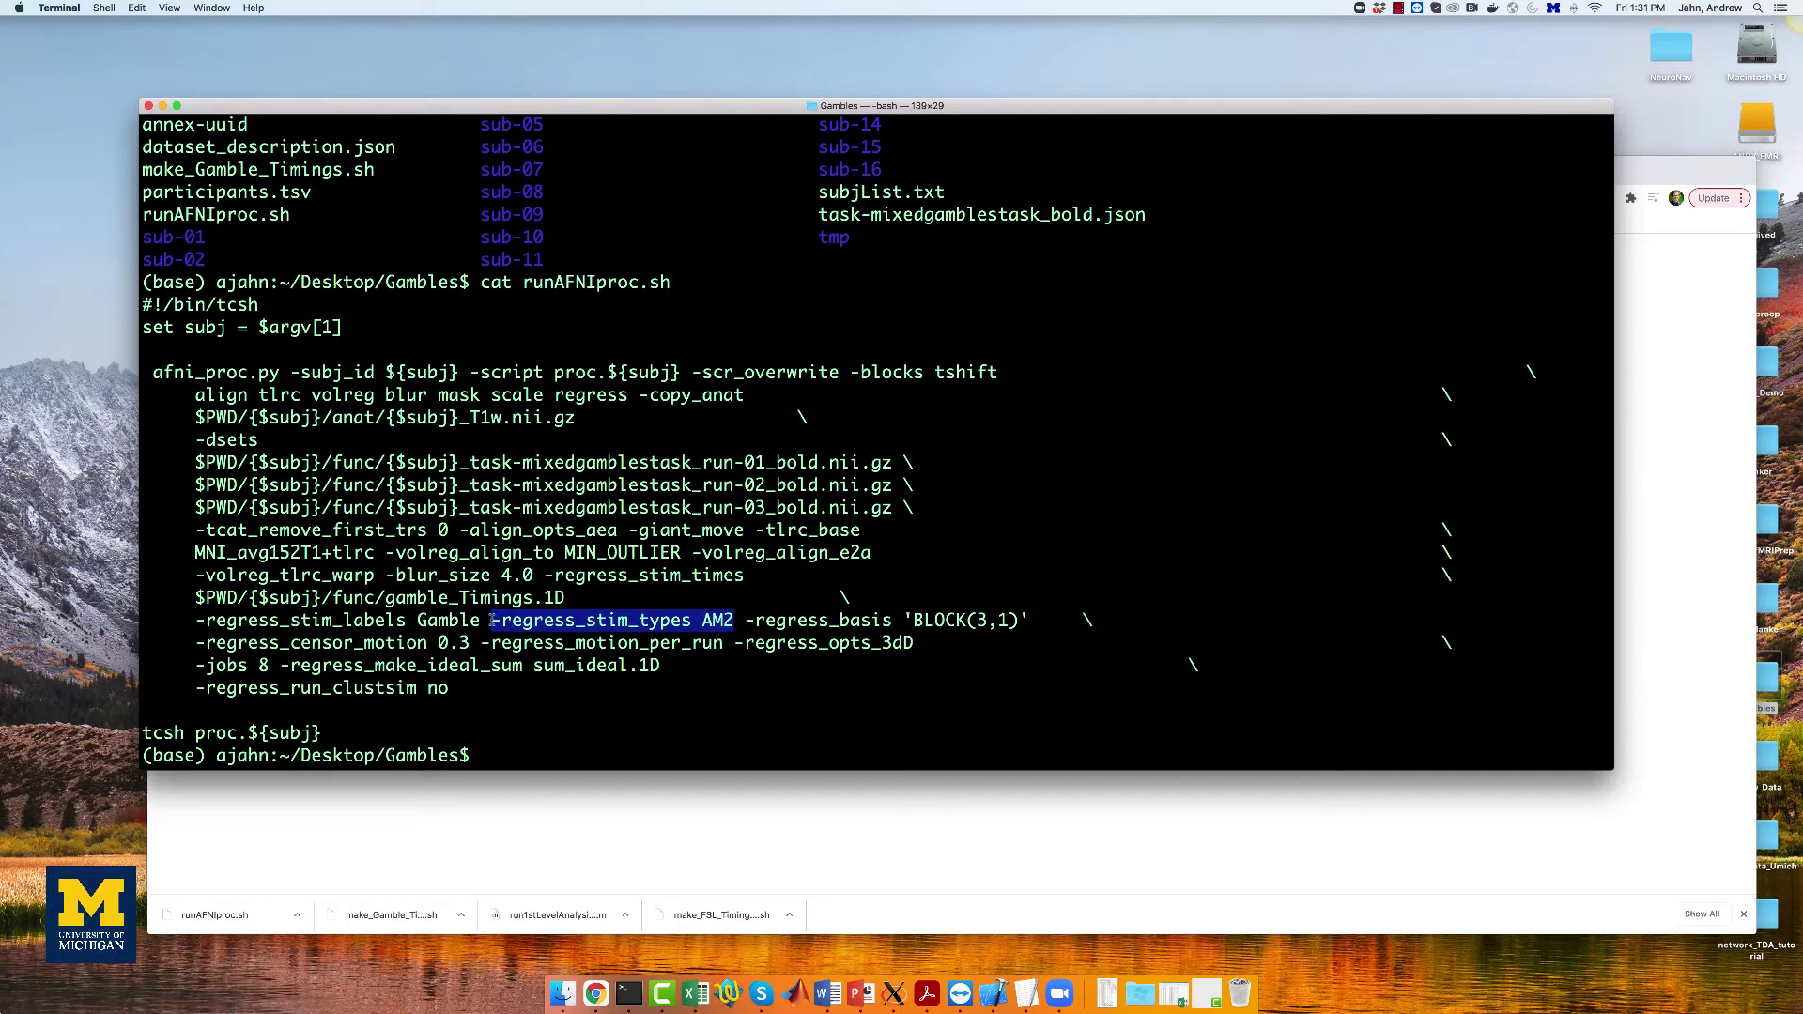
{"action": "left_click", "coordinate": [563, 611]}
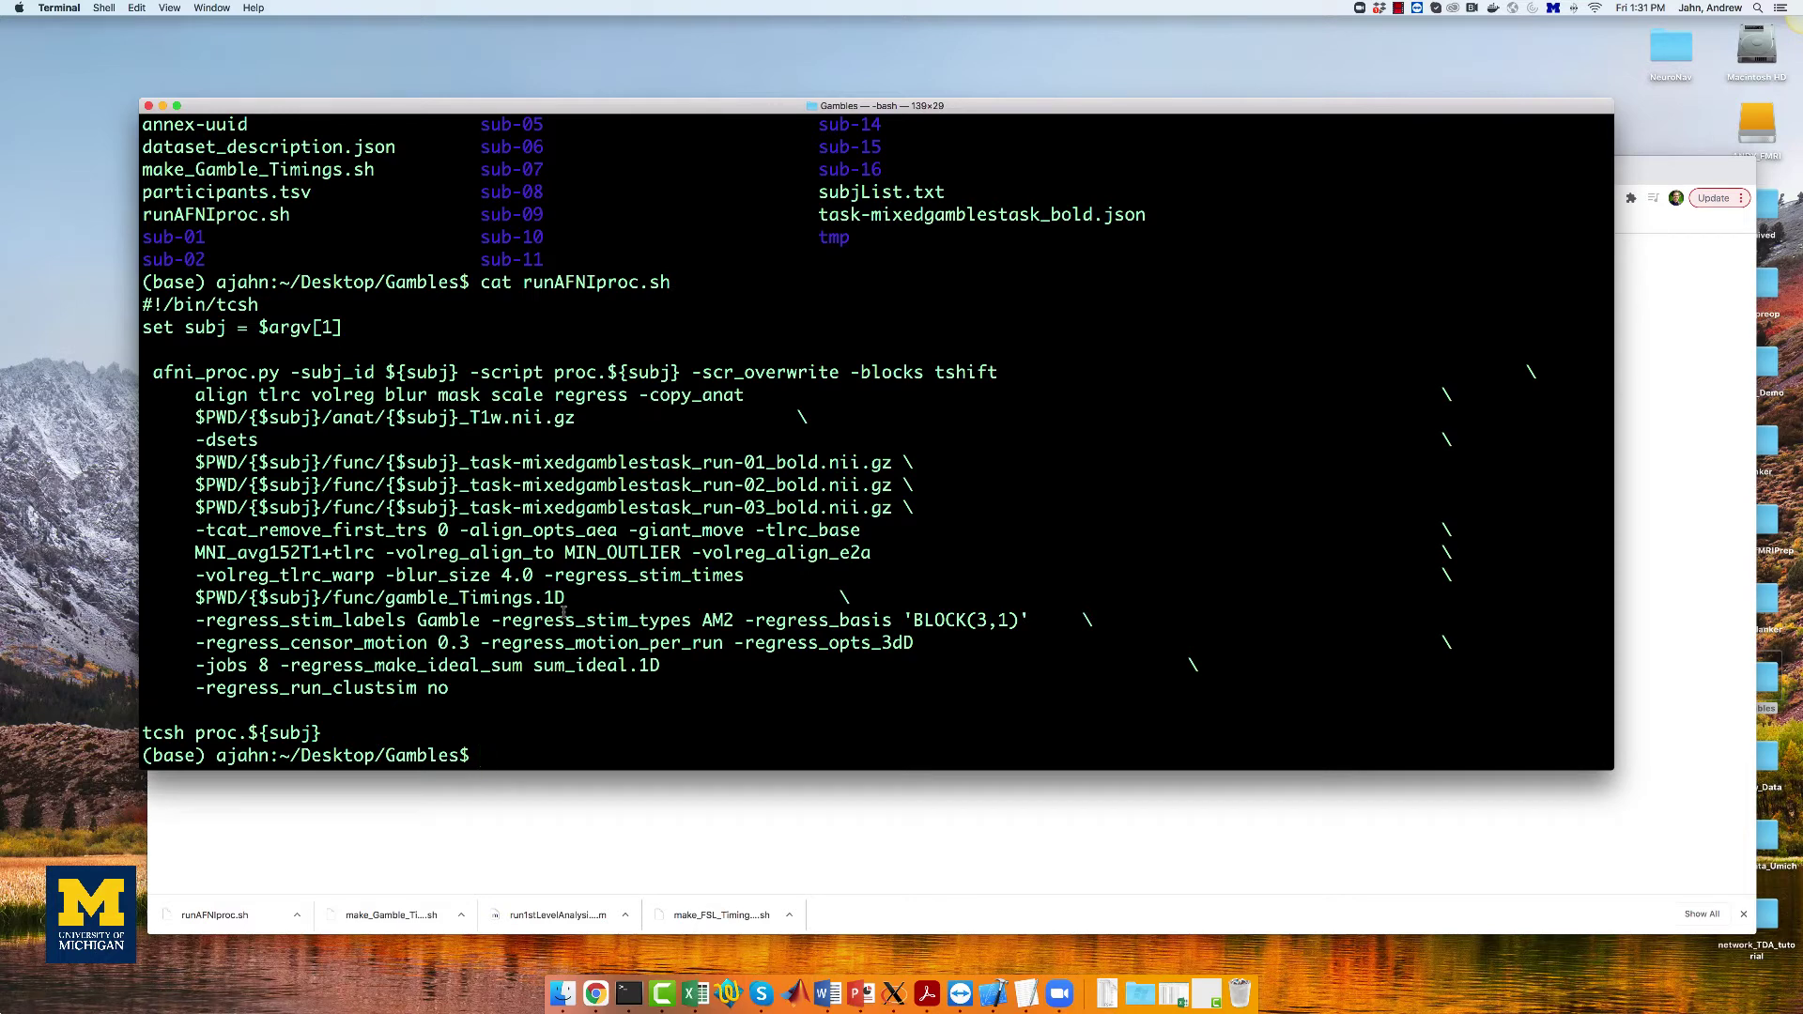
{"action": "type", "text": "for i in `cat subjList.txt`; do"}
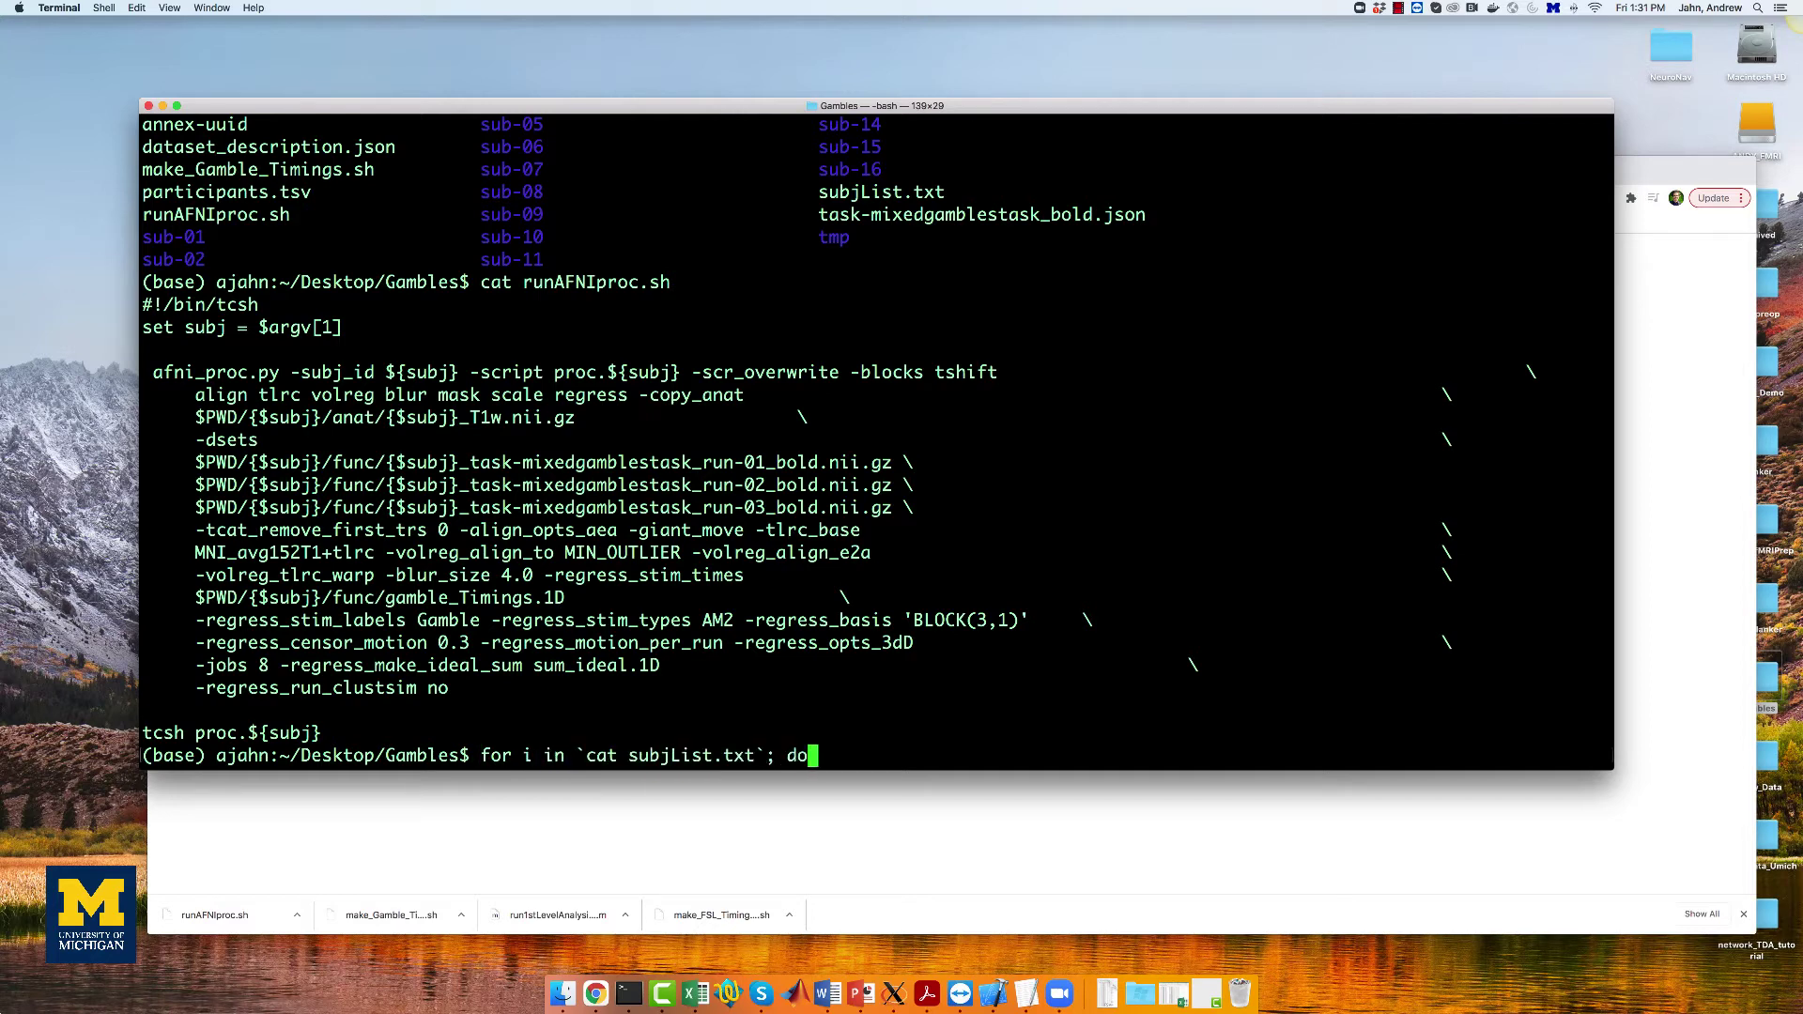
- Complete the loop with tcsh runAFNIproc.sh $i; done to process every subject
{"action": "key", "text": "Return"}
{"action": "type", "text": "tcsh run"}
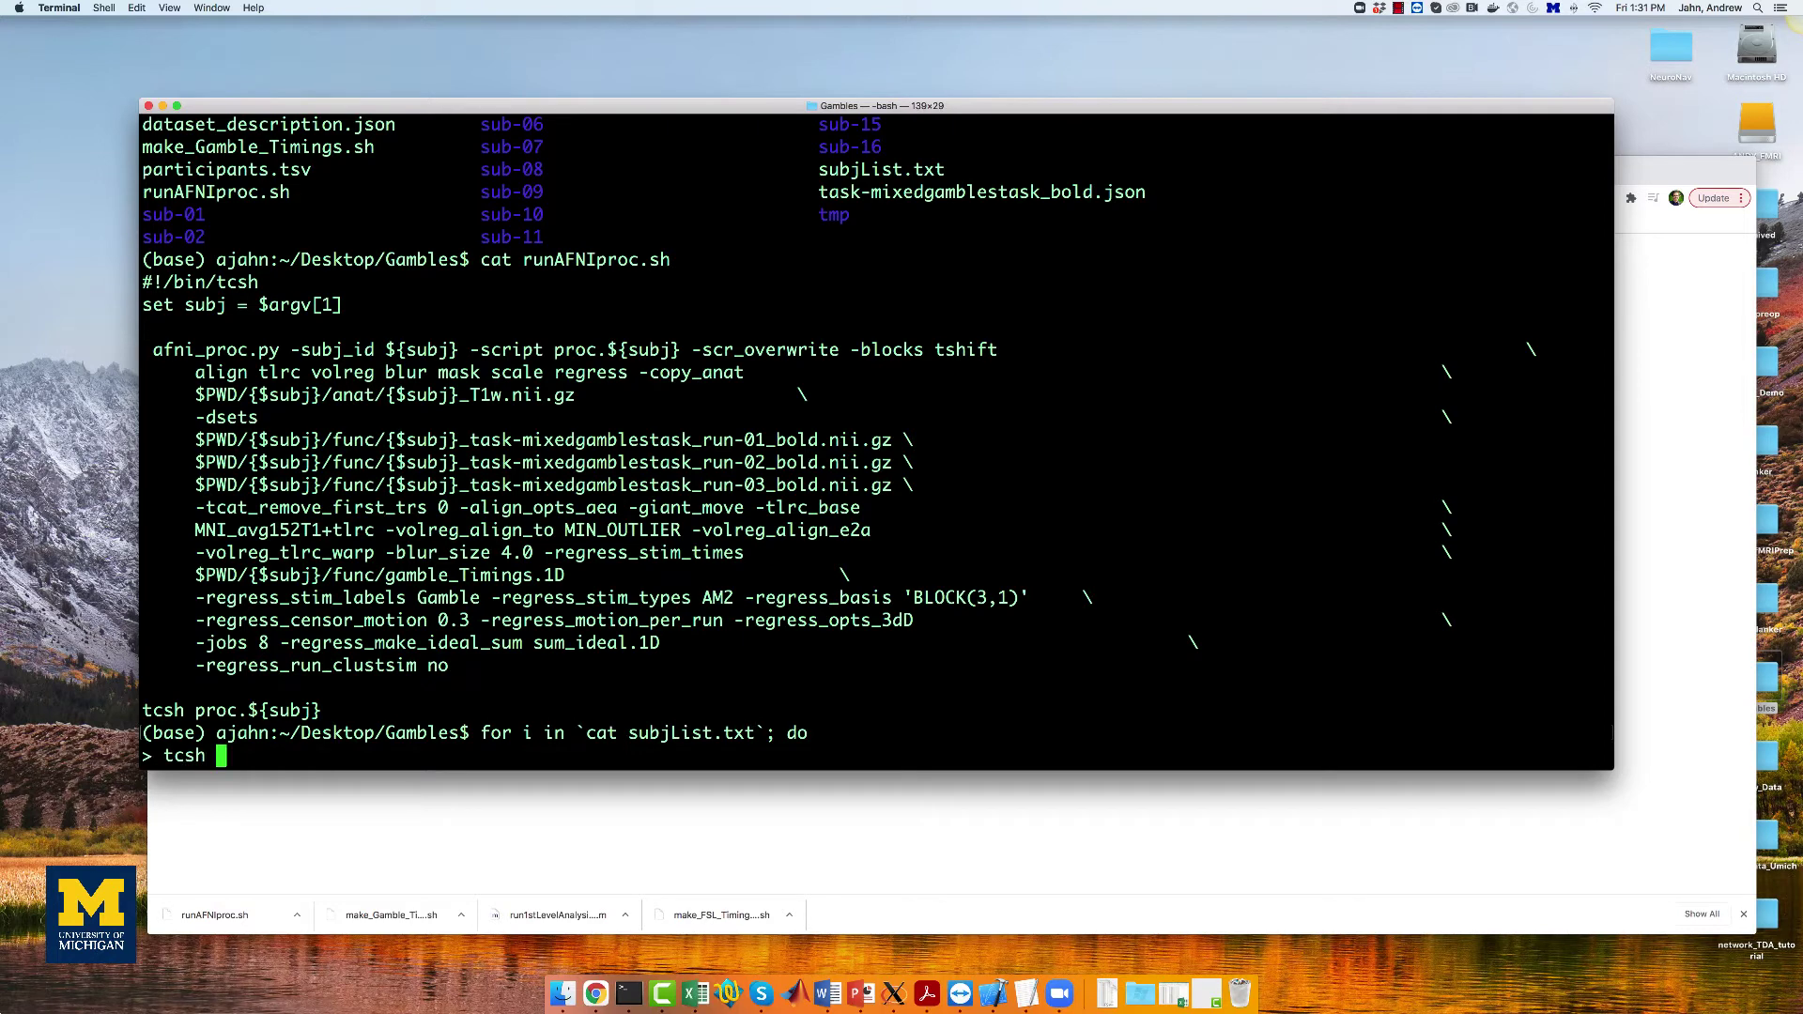
{"action": "type", "text": "AFNI"}
{"action": "key", "text": "Tab"}
{"action": "type", "text": "$i;"}
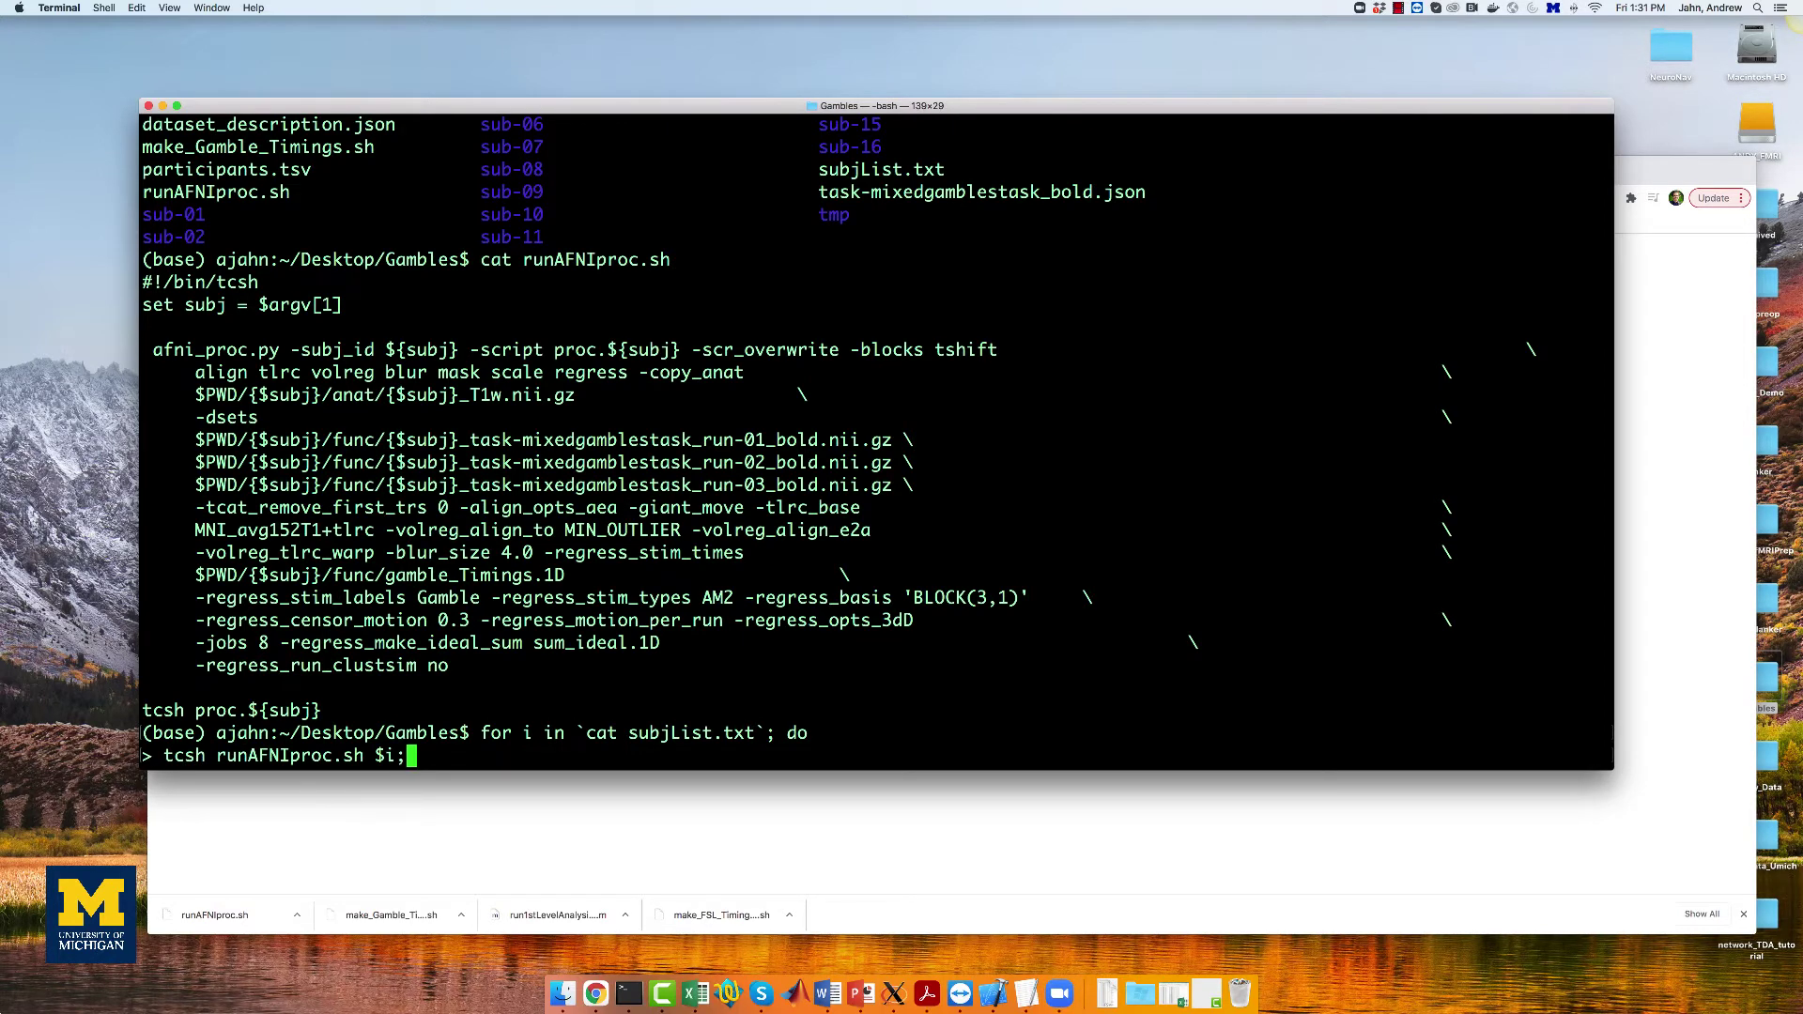
{"action": "key", "text": "Return"}
{"action": "type", "text": "done"}
{"action": "key", "text": "Return"}
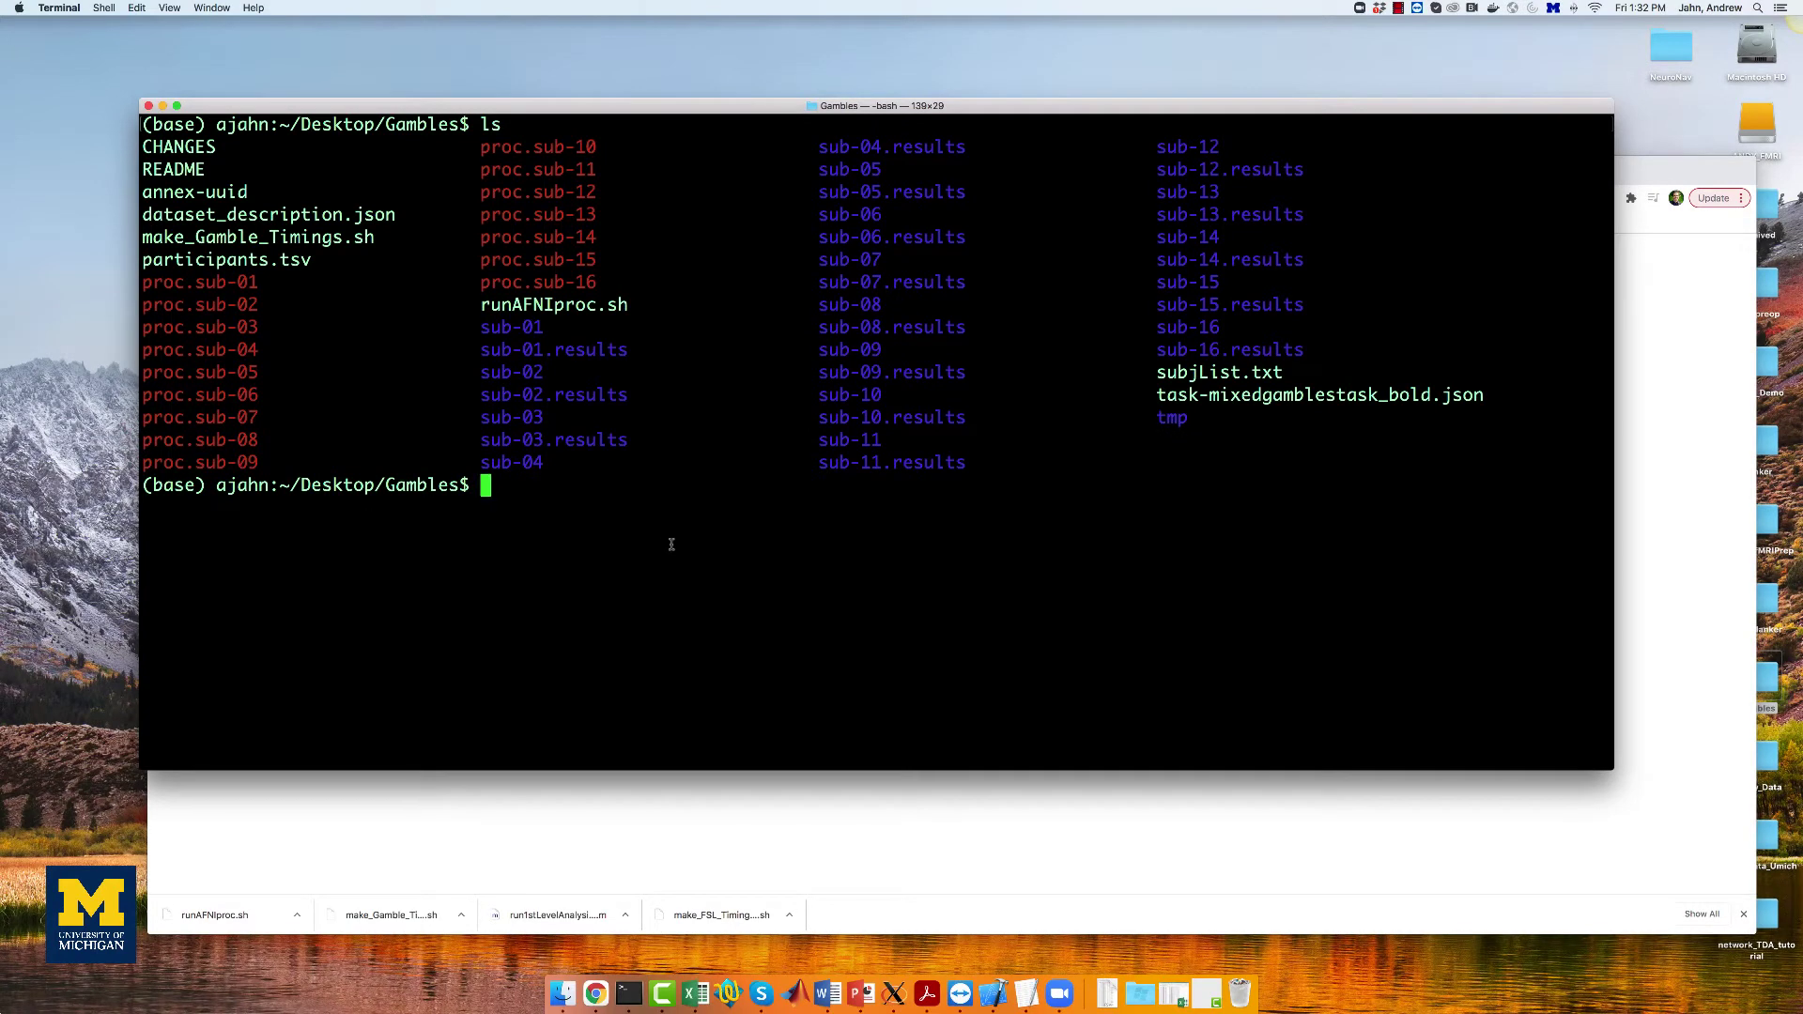
- Move into sub-01.results and launch AFNI
{"action": "type", "text": "cd sub-01.re"}
{"action": "key", "text": "Tab"}
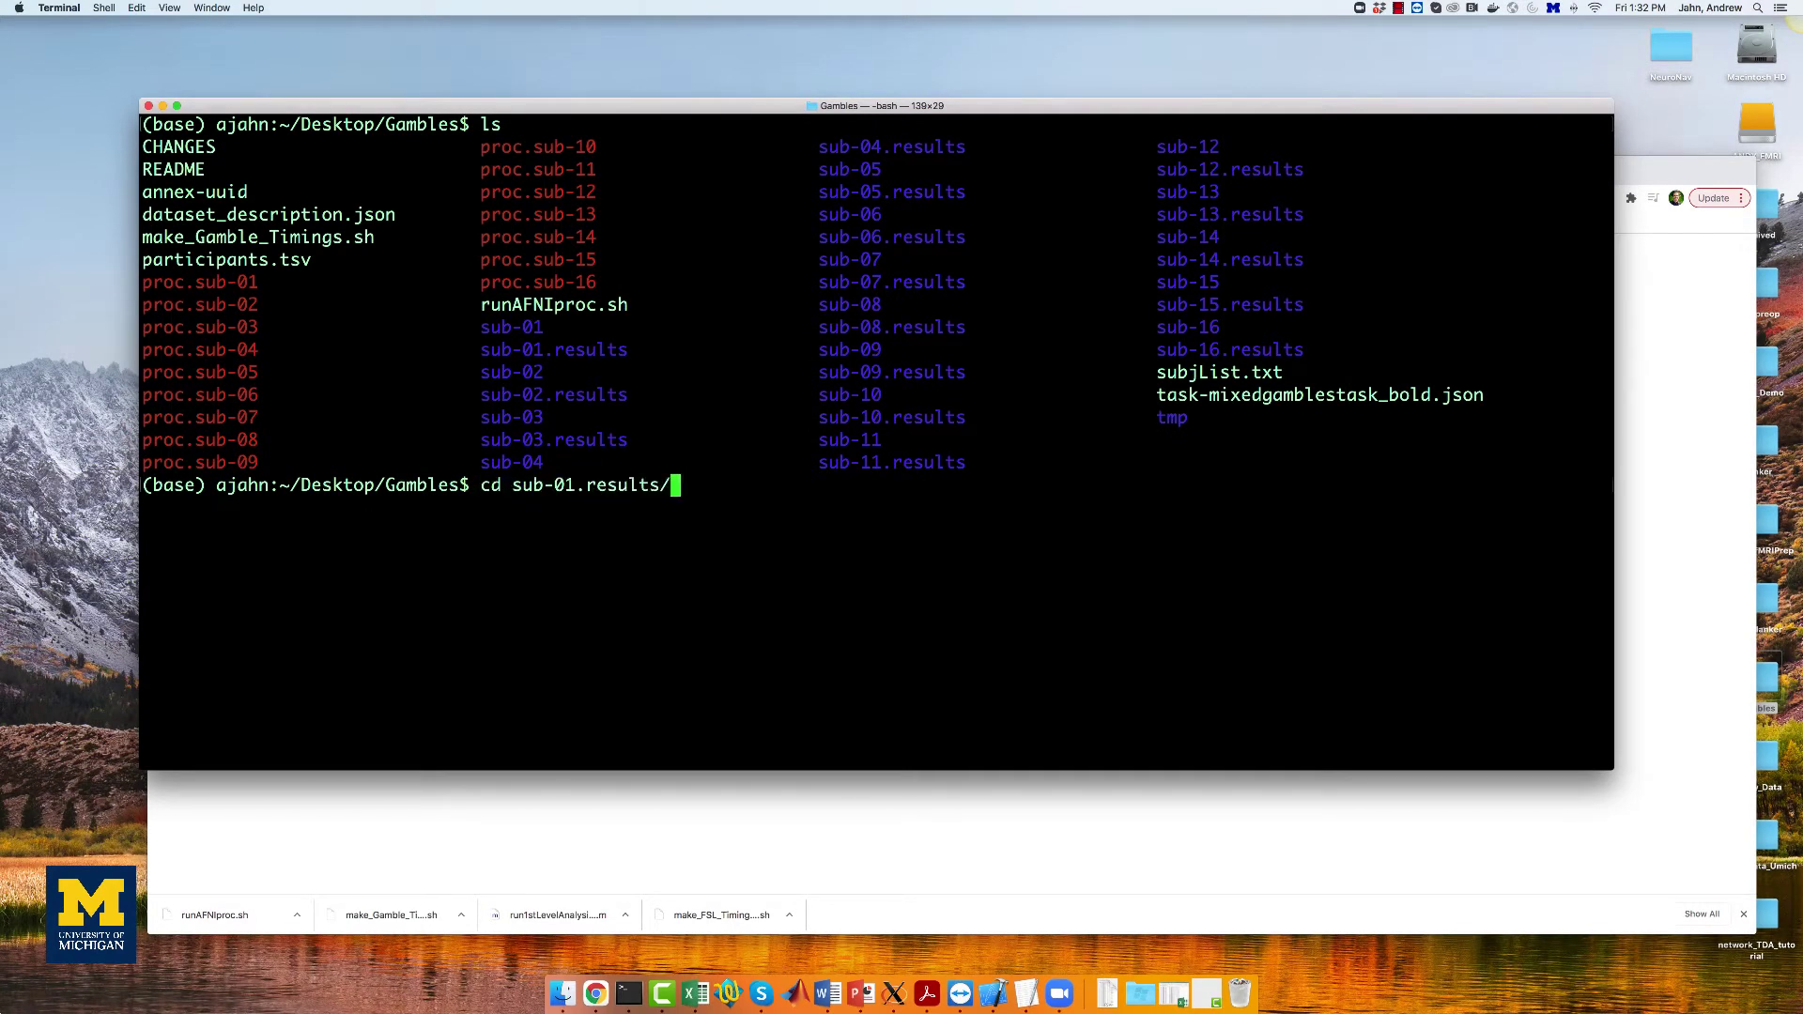
{"action": "key", "text": "Return"}
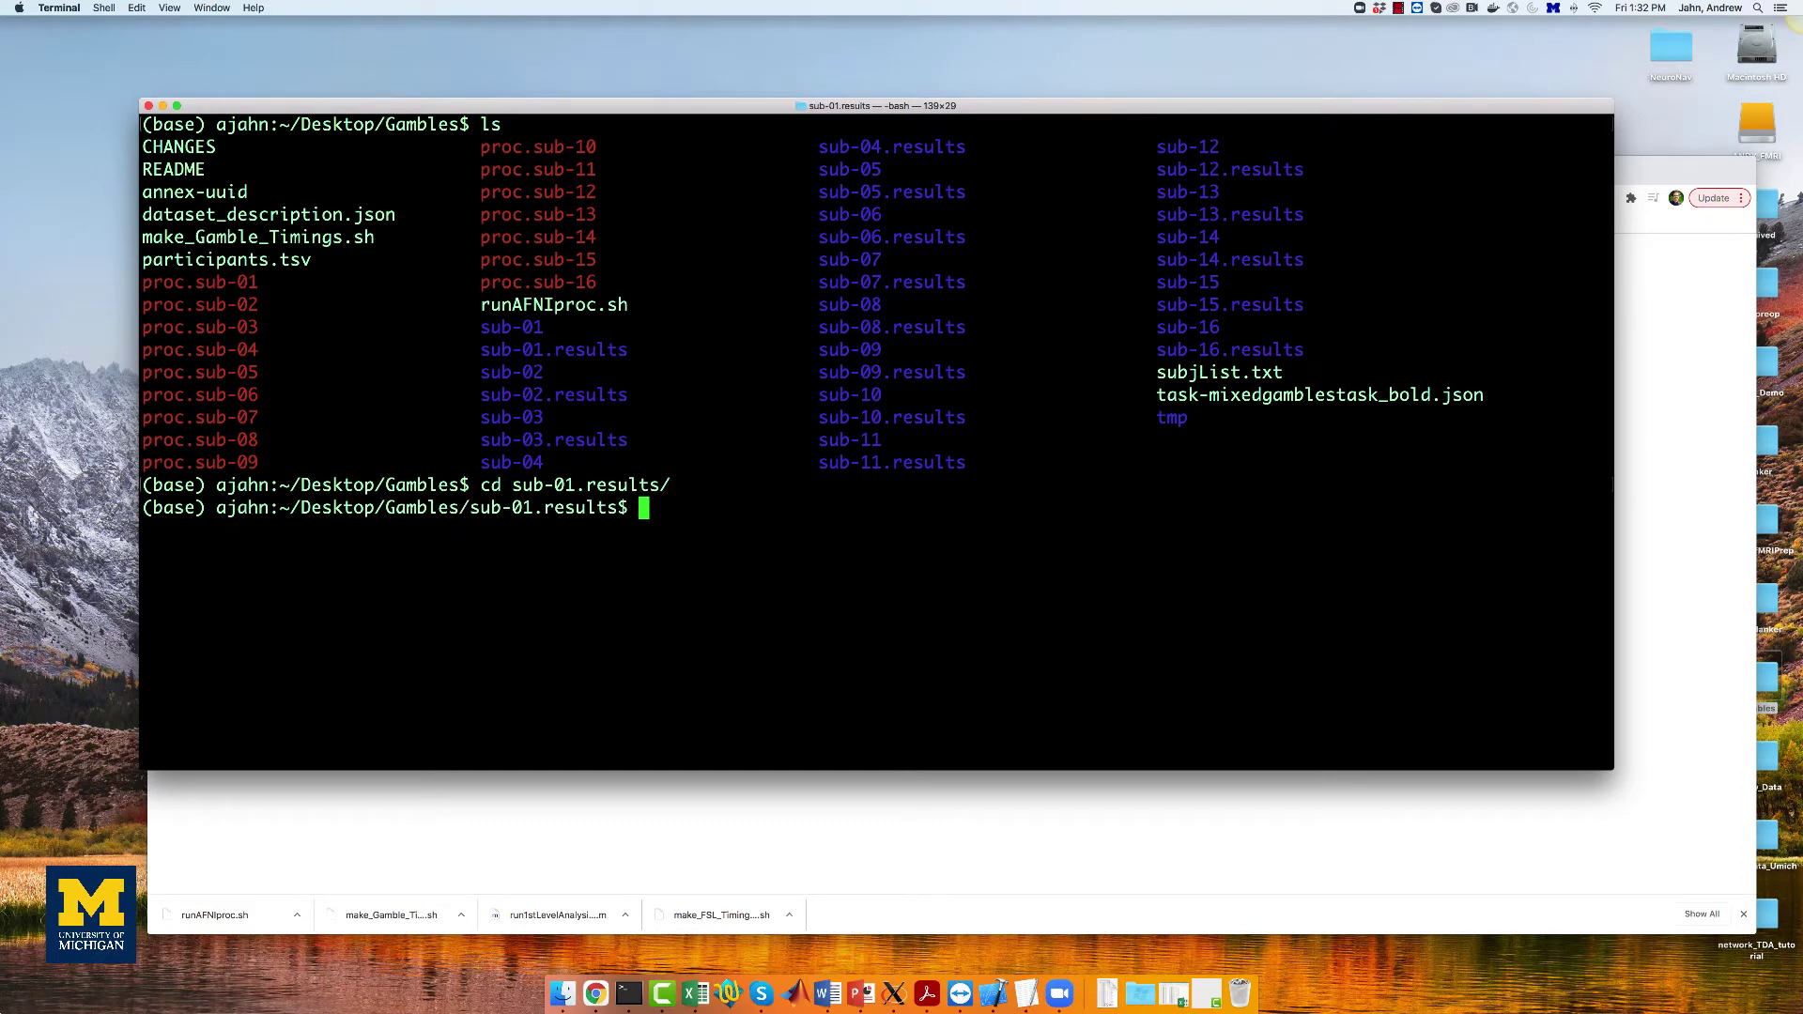
{"action": "type", "text": "afni"}
{"action": "key", "text": "Return"}
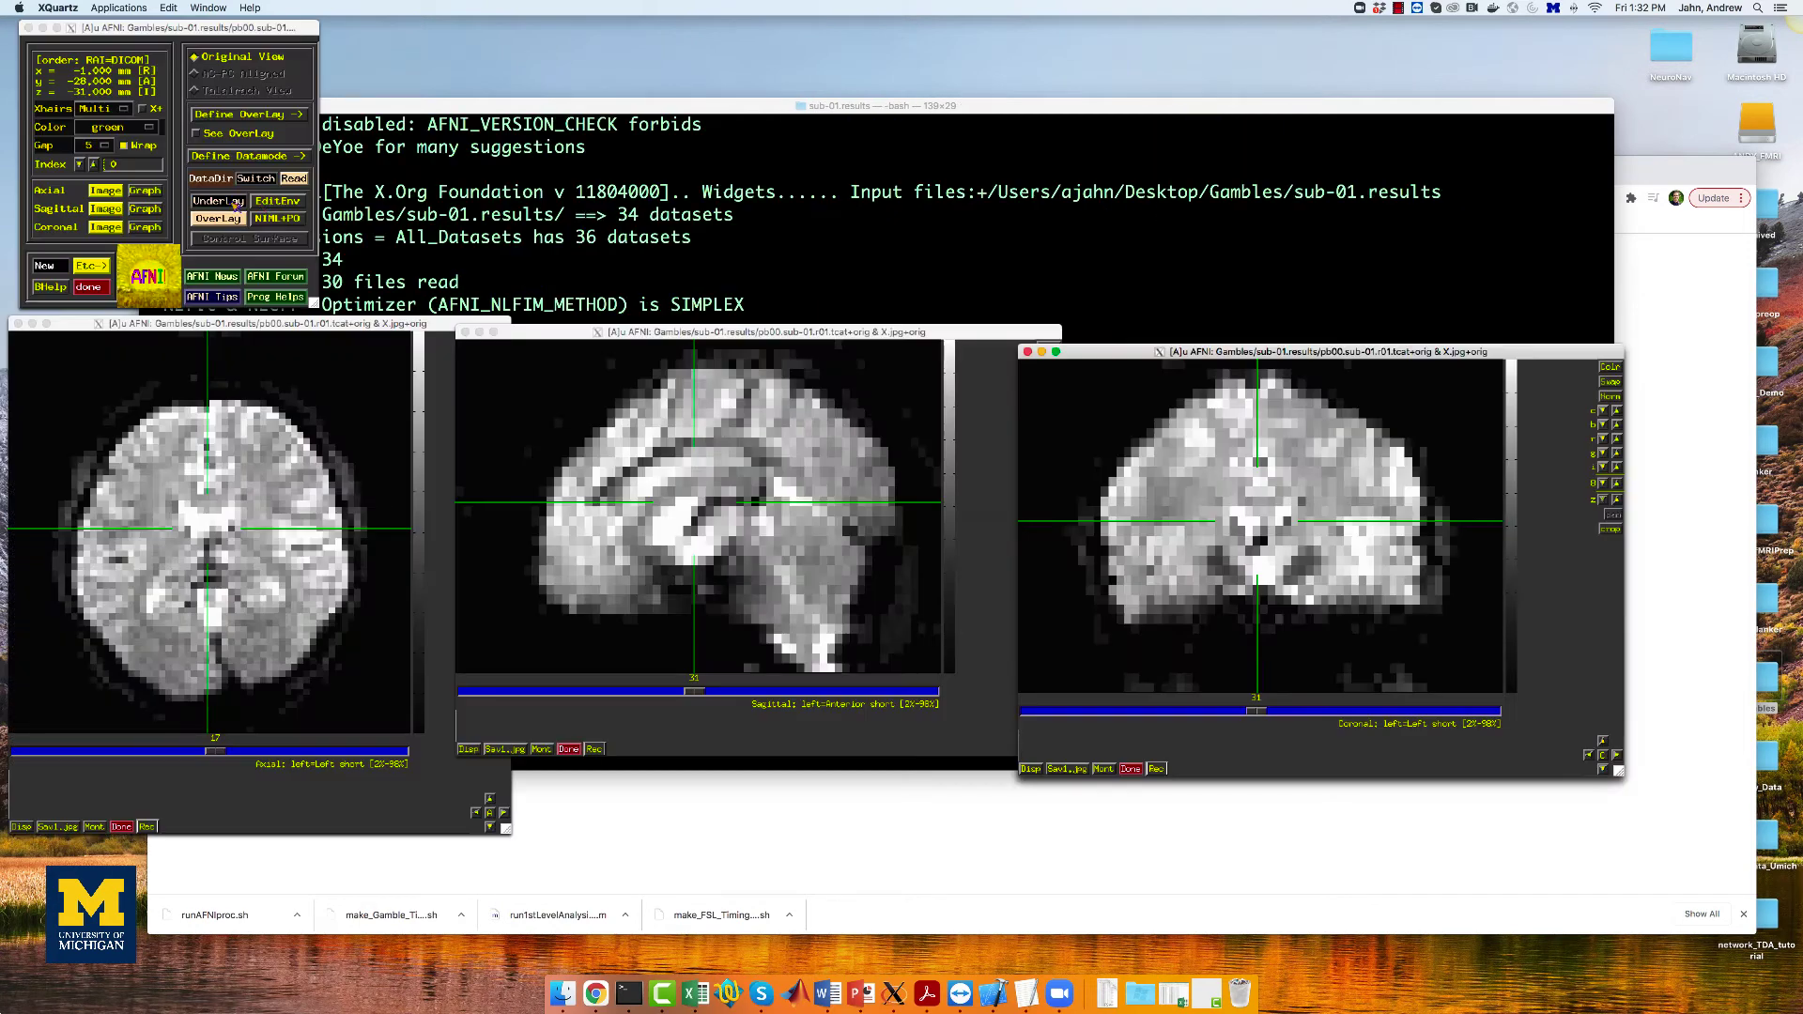
- Overlay stats.sub-01 on the anat_w_skull_warped underlay and check its sub-bricks
{"action": "left_click", "coordinate": [233, 203]}
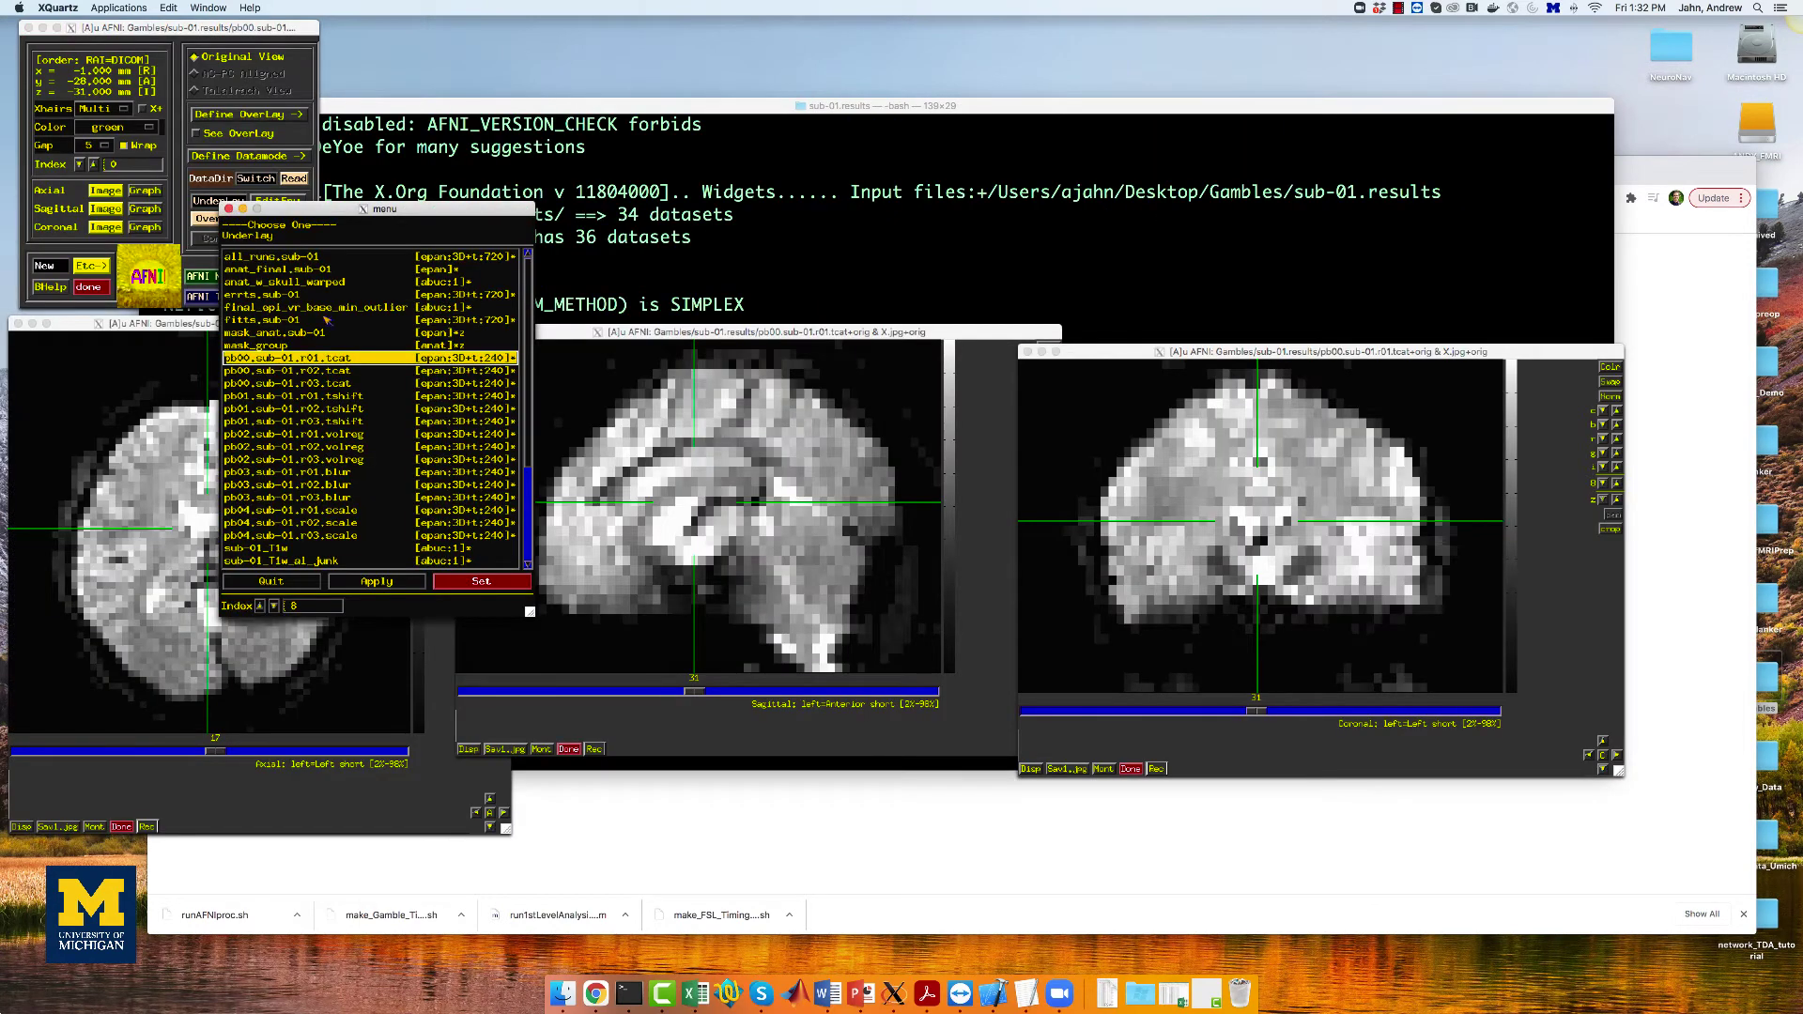
{"action": "left_click", "coordinate": [309, 283]}
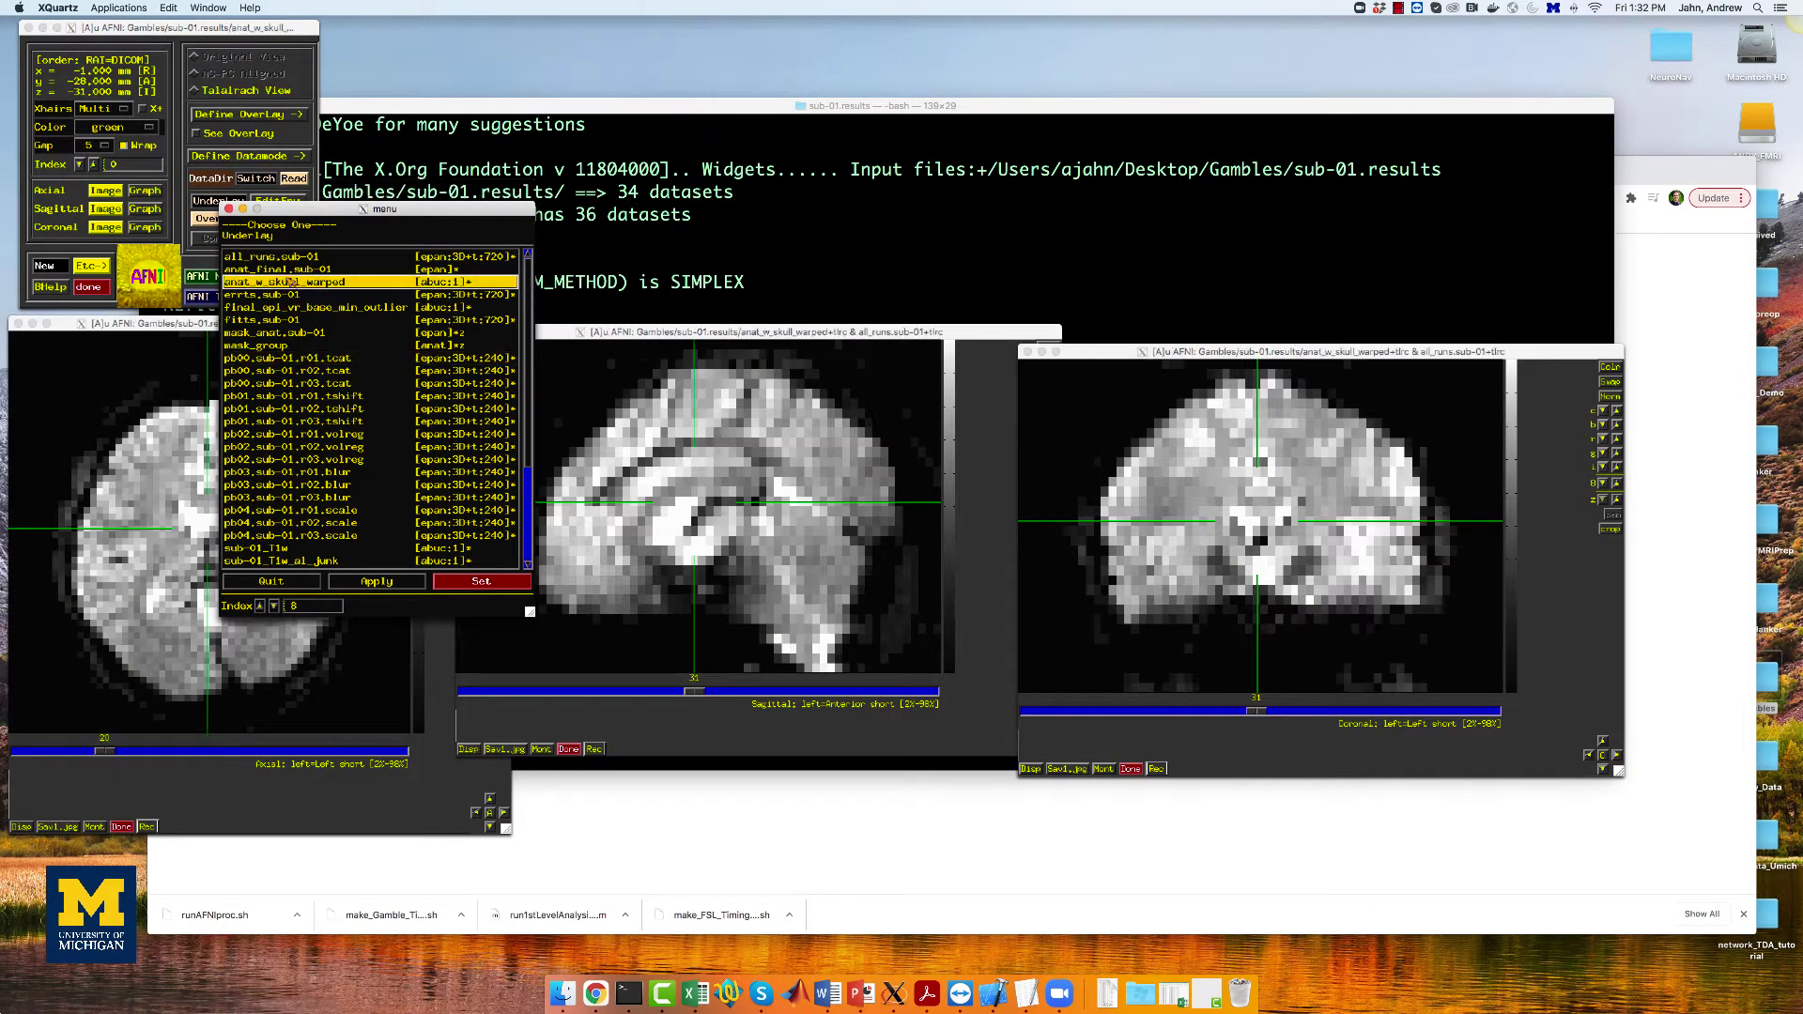
{"action": "left_click", "coordinate": [210, 217]}
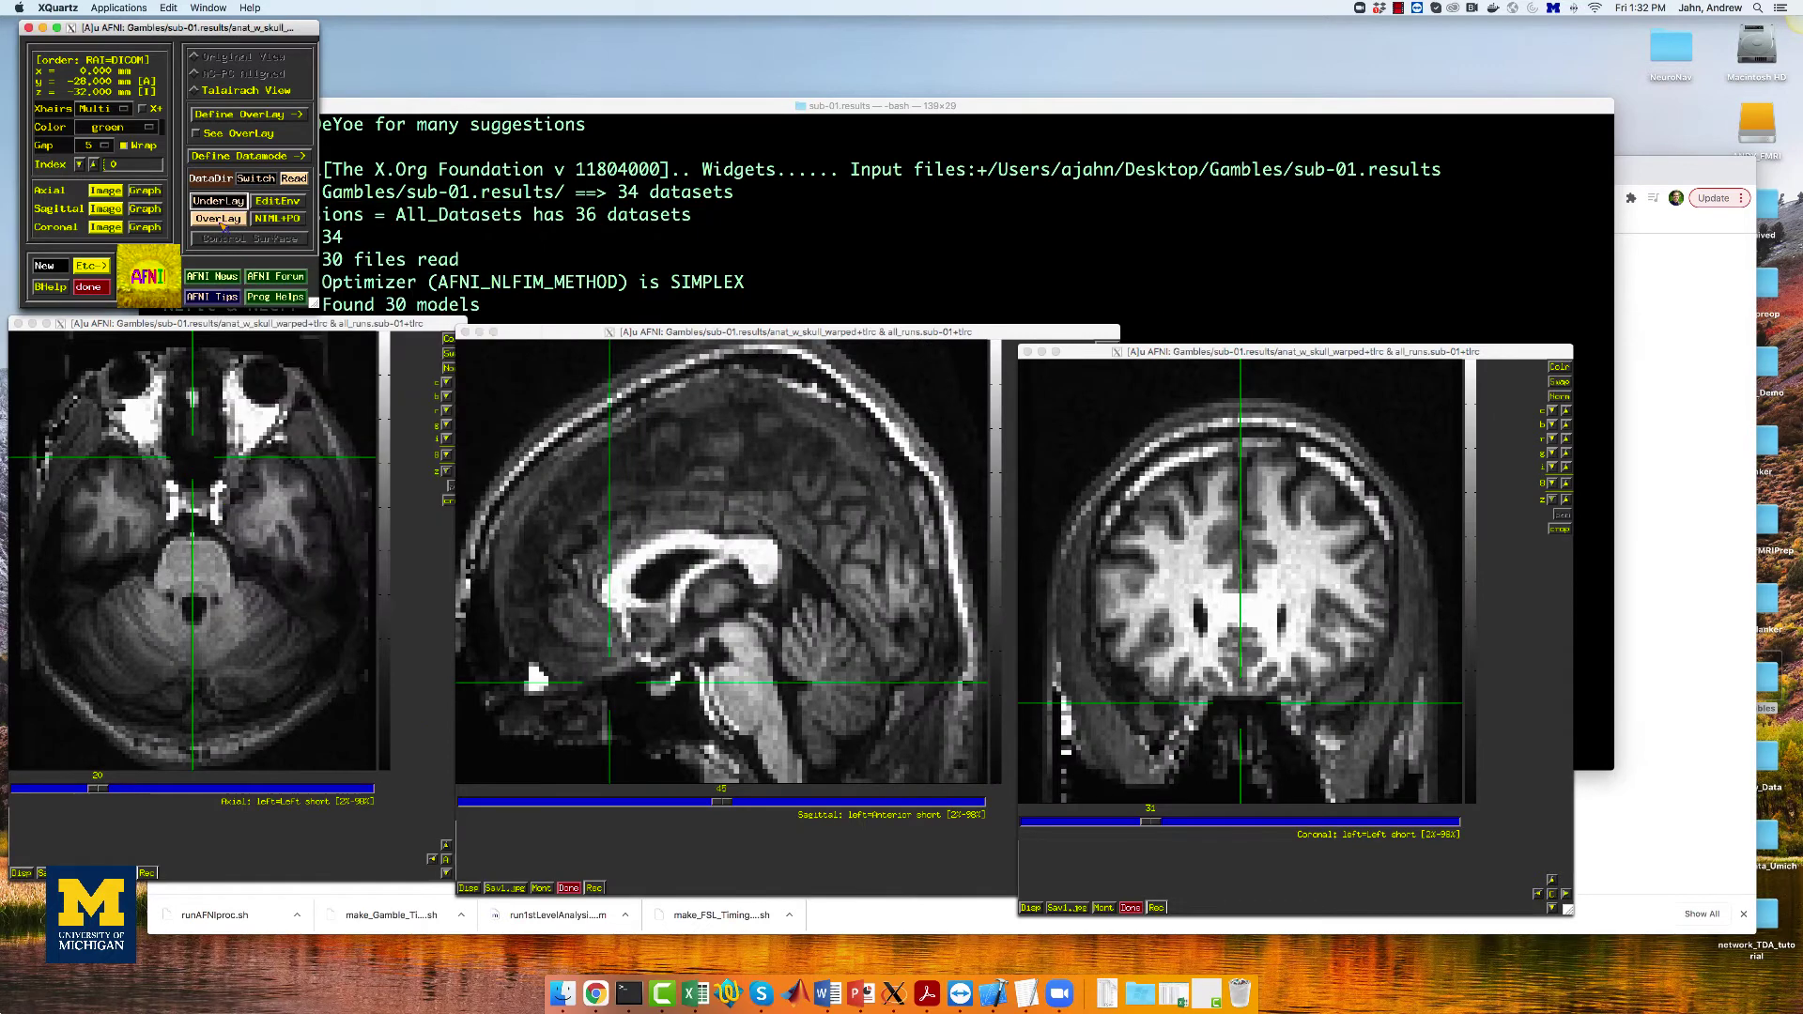
{"action": "scroll", "coordinate": [340, 474], "scroll_direction": "down", "scroll_amount": 4}
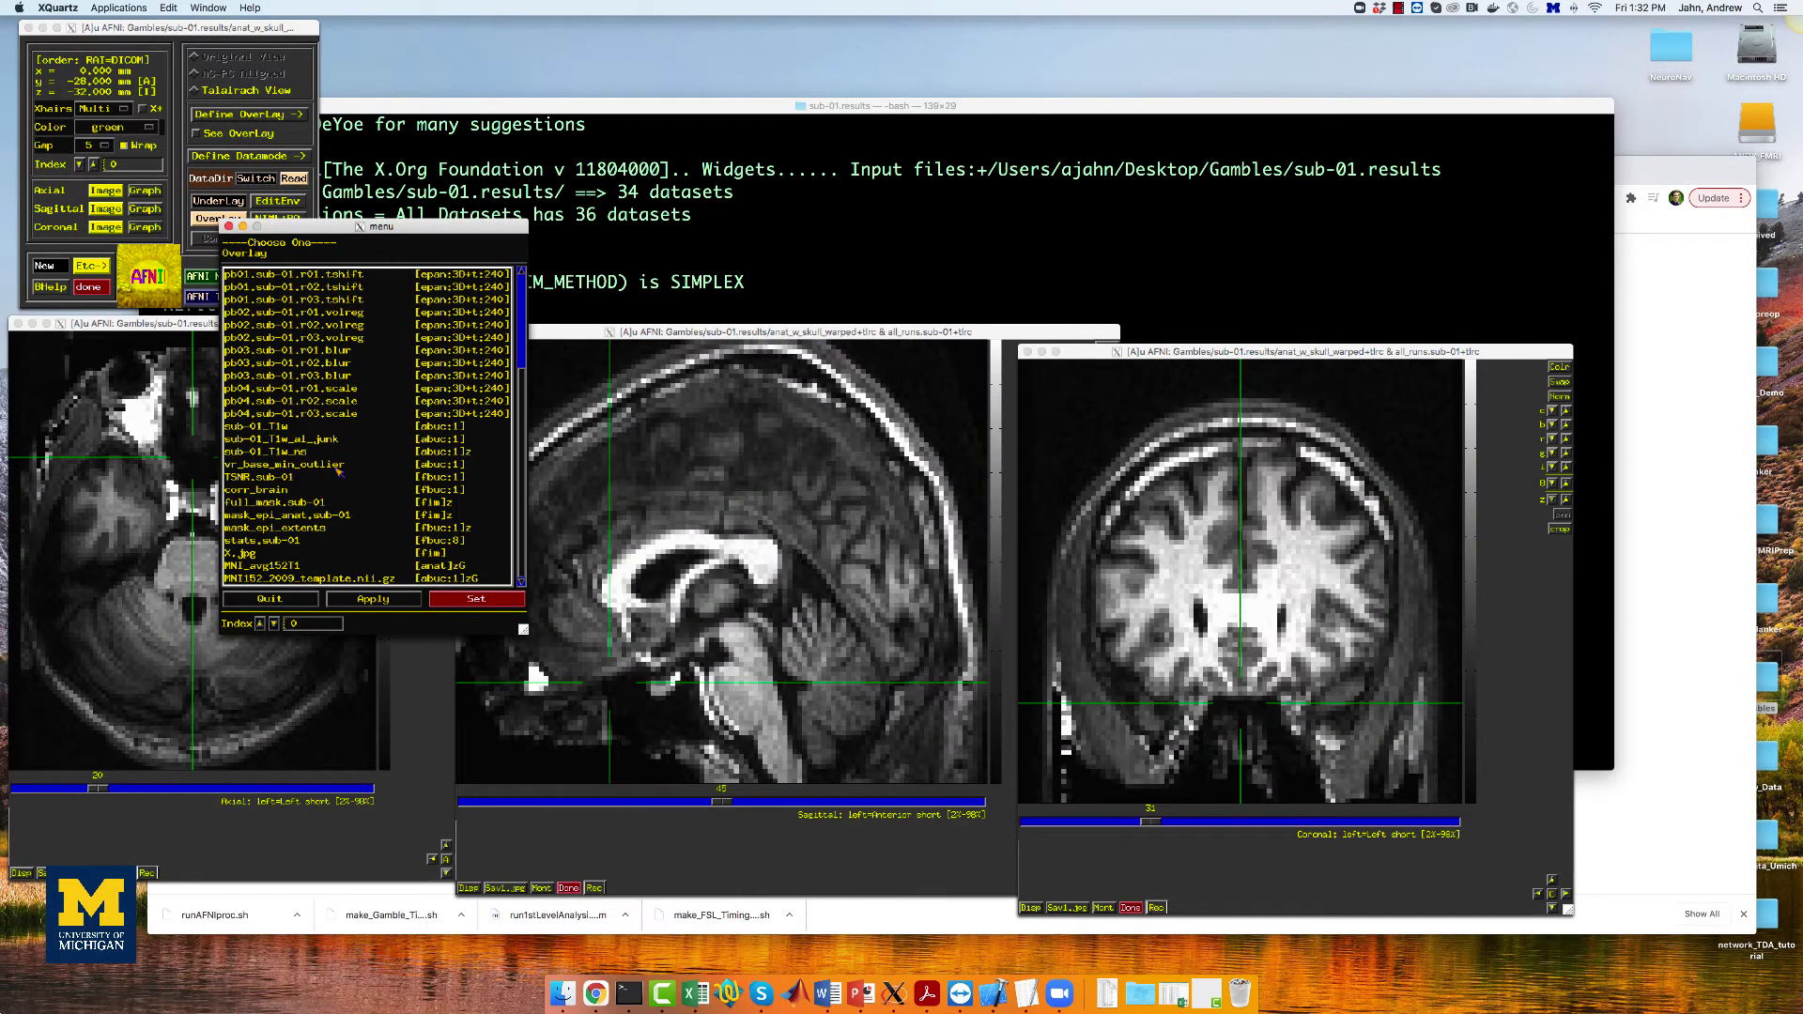
{"action": "left_click", "coordinate": [267, 542]}
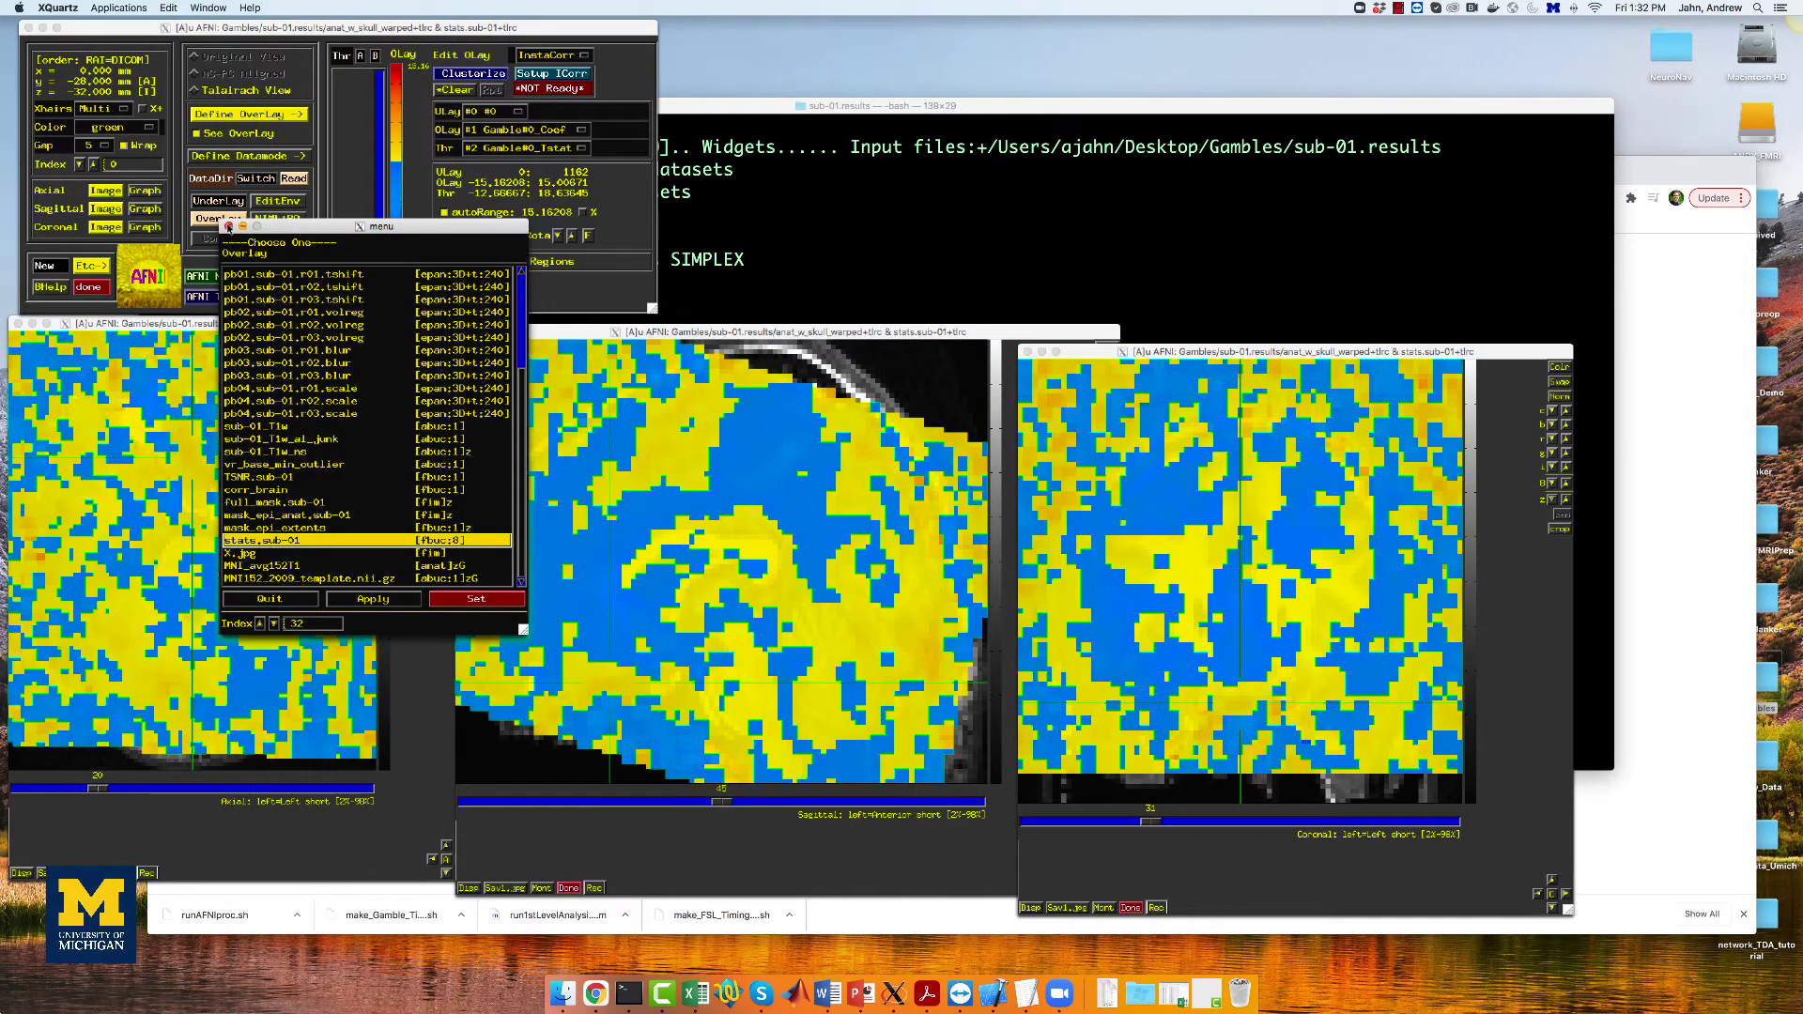
{"action": "left_click", "coordinate": [228, 227]}
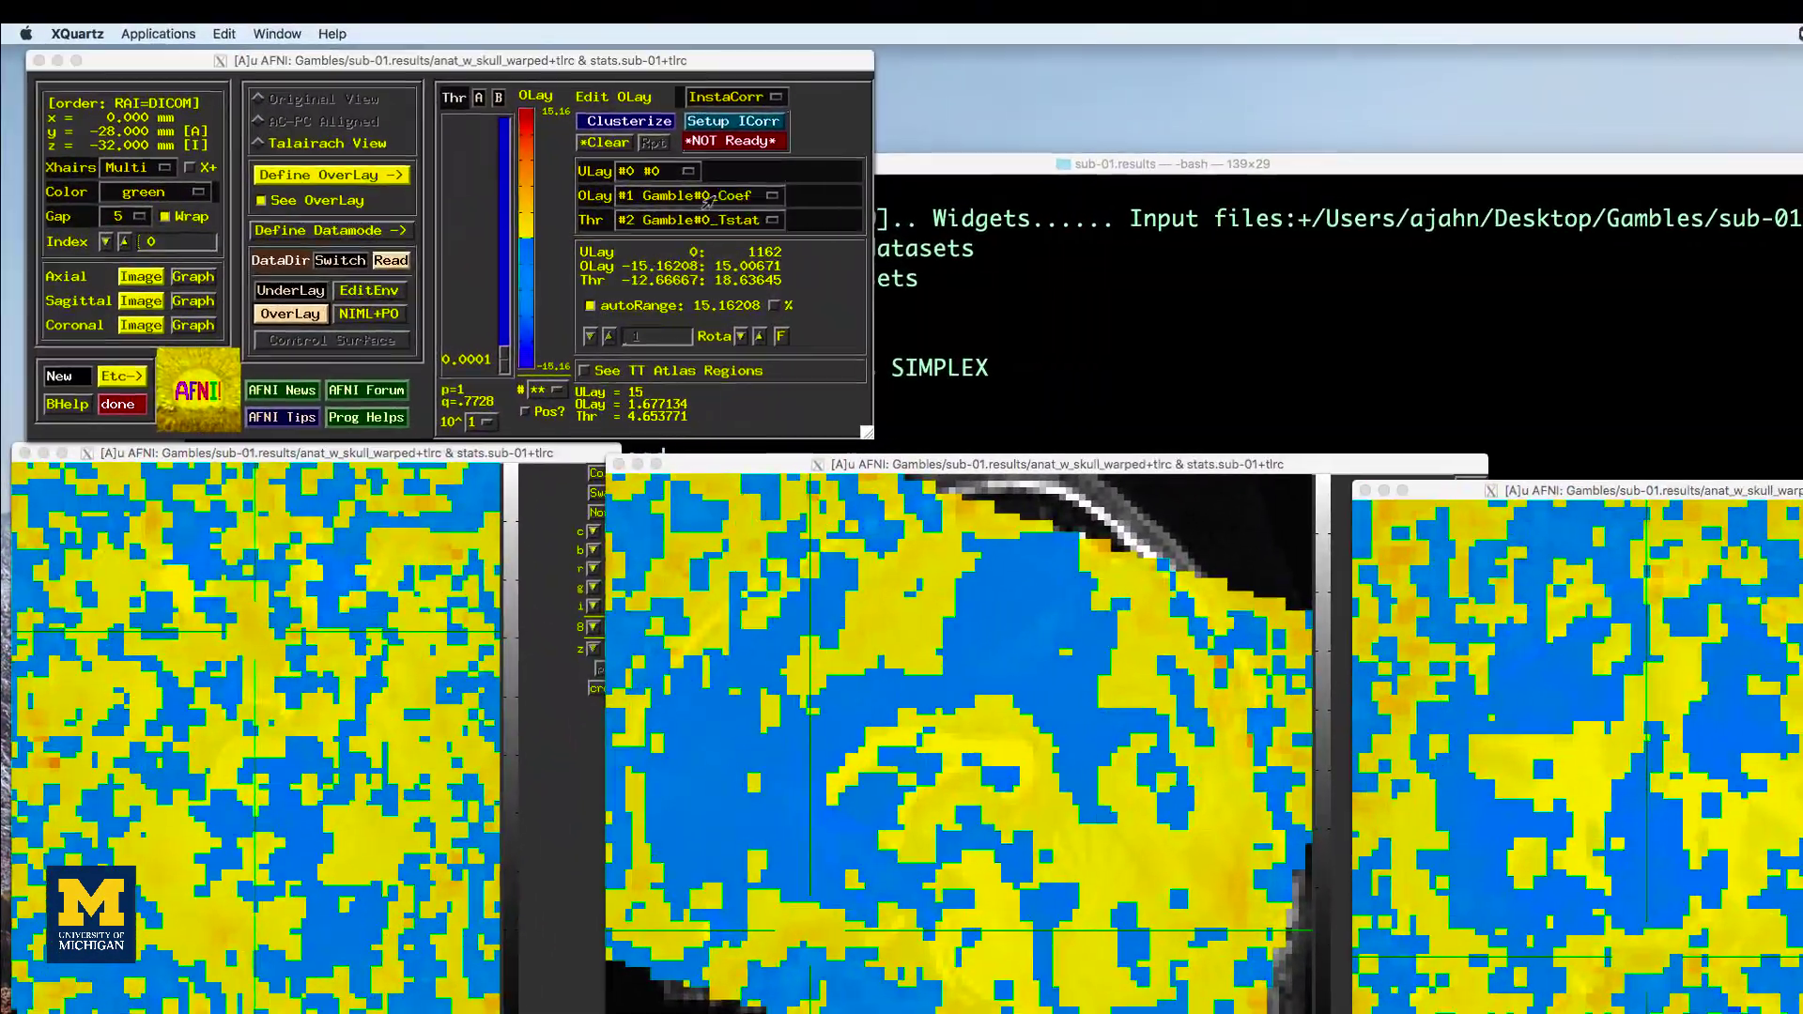
{"action": "left_click", "coordinate": [706, 197]}
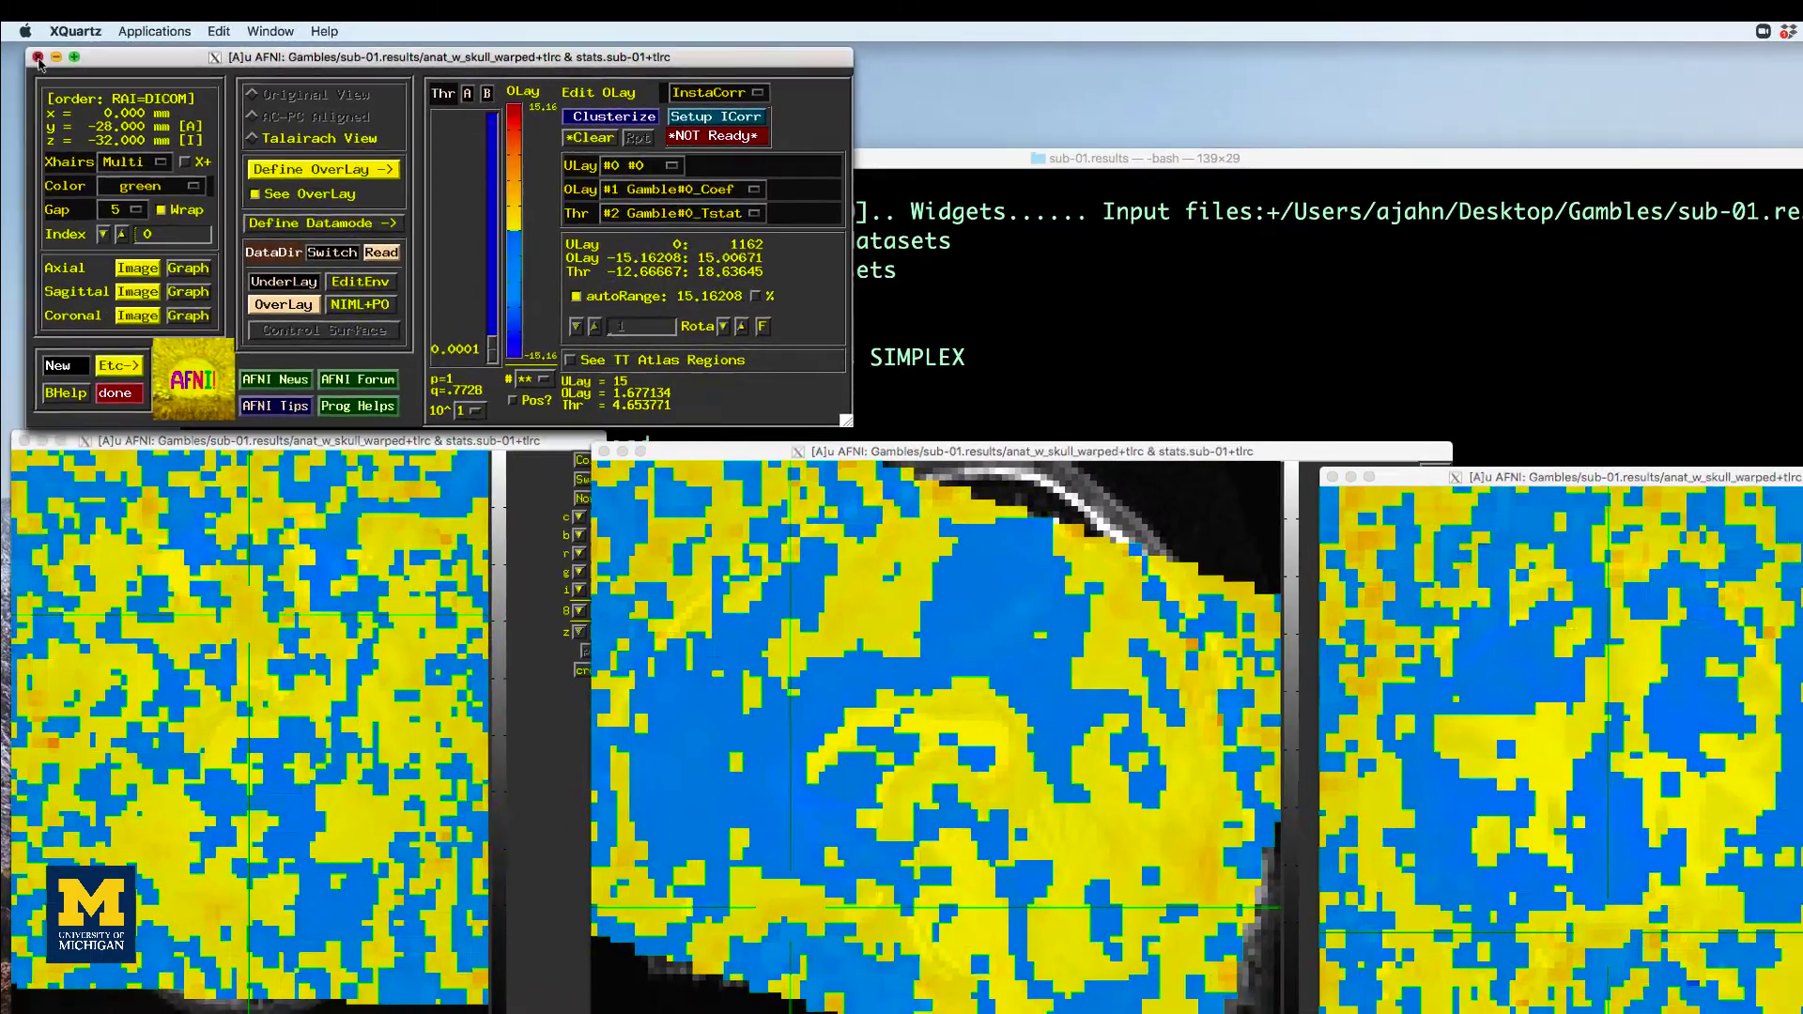
- Quit AFNI and go back up to the Gambles folder with cd .
{"action": "left_click", "coordinate": [36, 61]}
{"action": "left_click", "coordinate": [785, 676]}
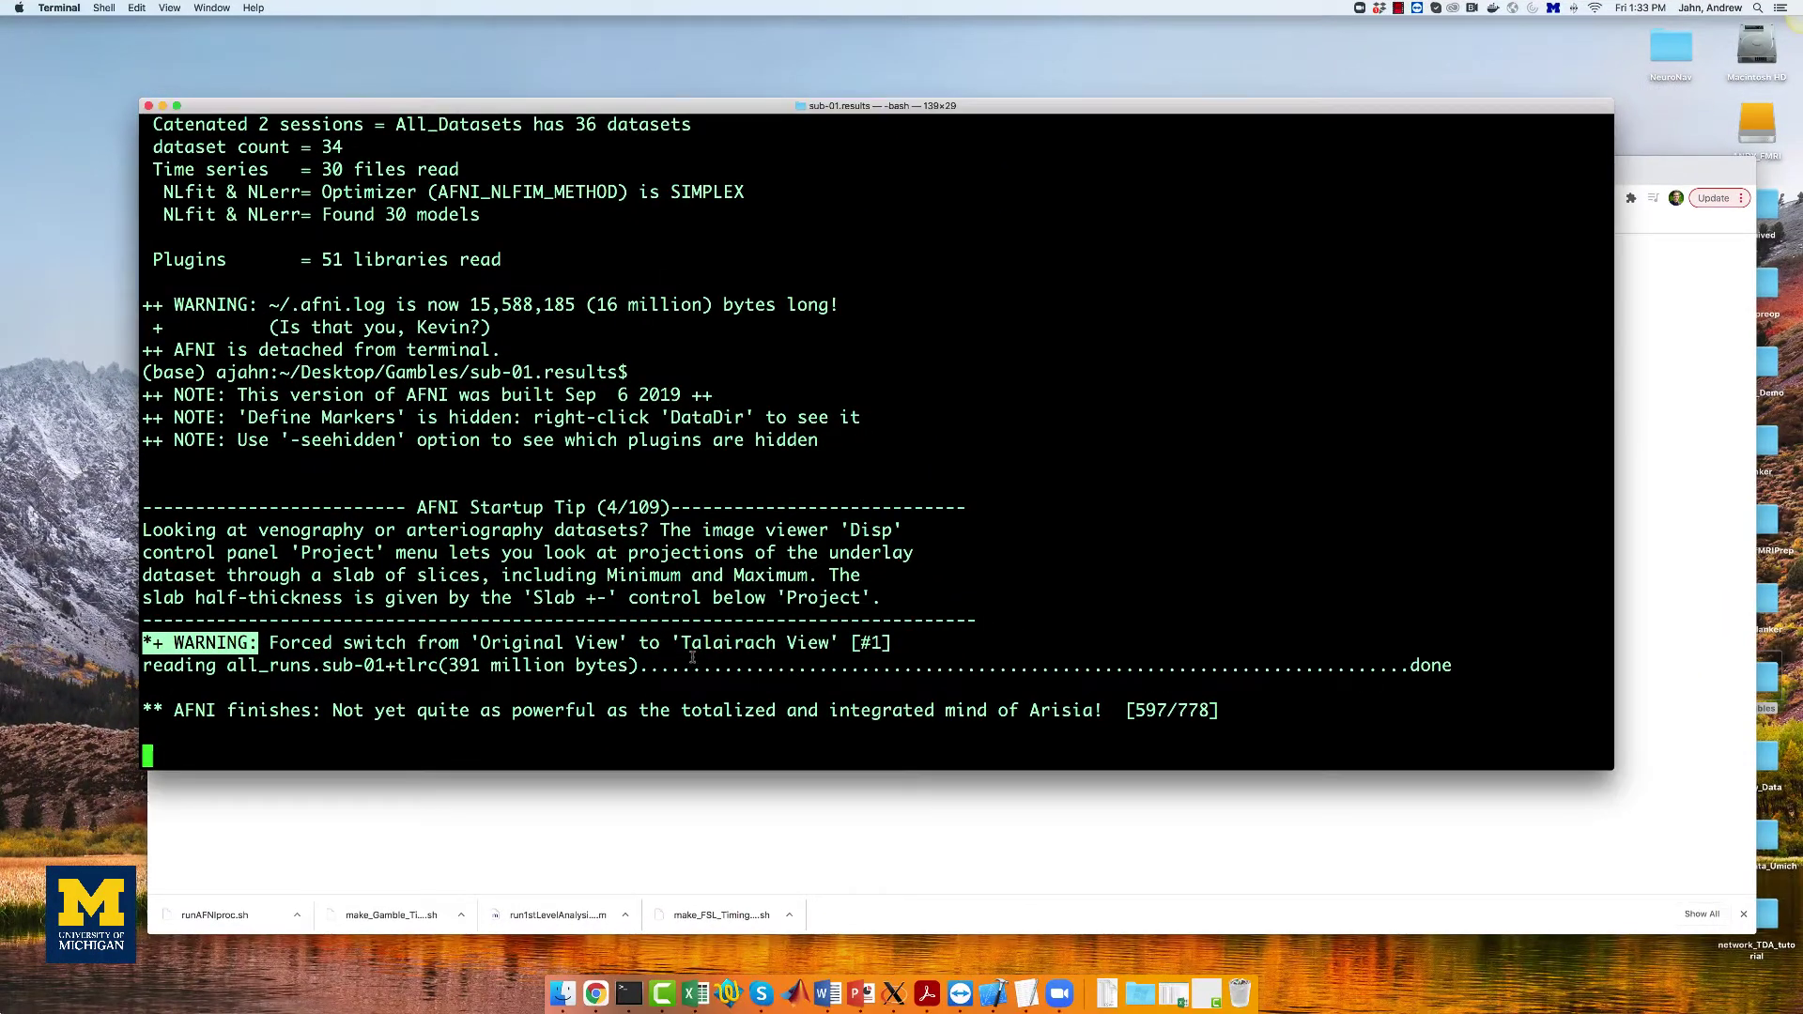
{"action": "key", "text": "Return"}
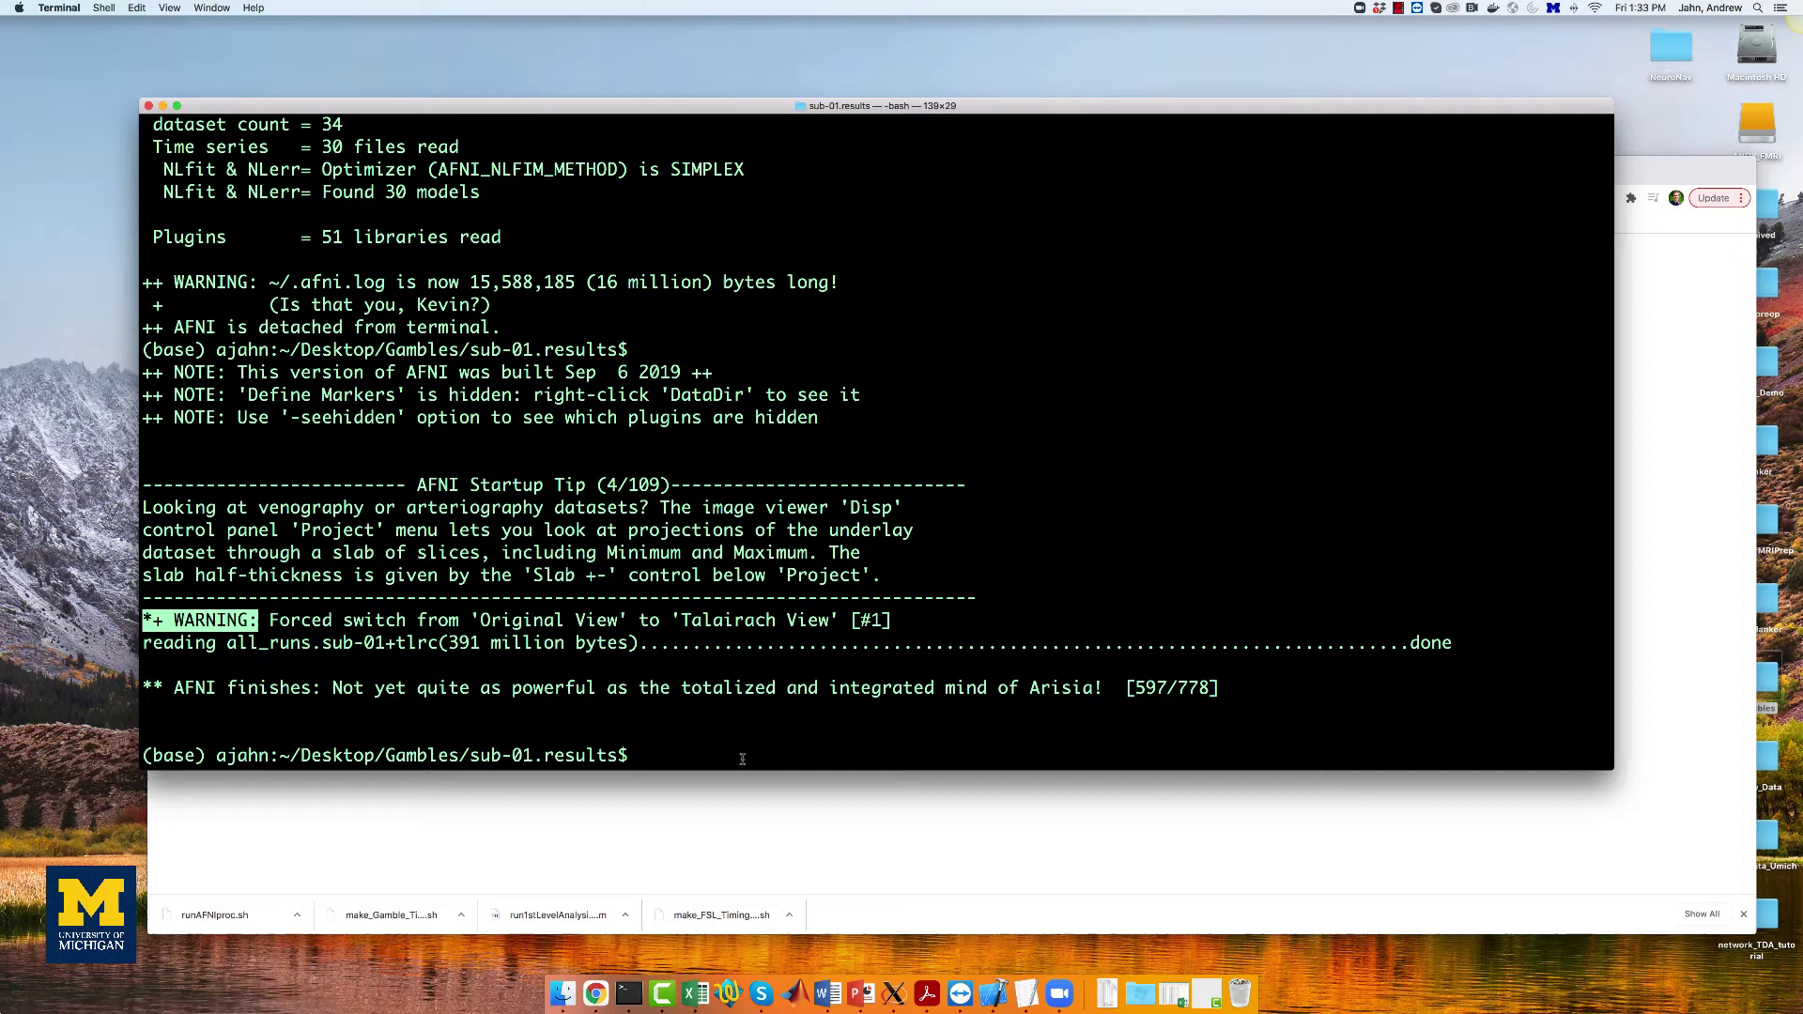
{"action": "type", "text": "cd .."}
{"action": "key", "text": "Return"}
- Save the raw runGroupAnalysis_GainPM.sh script into the Gambles folder
{"action": "left_click", "coordinate": [723, 789]}
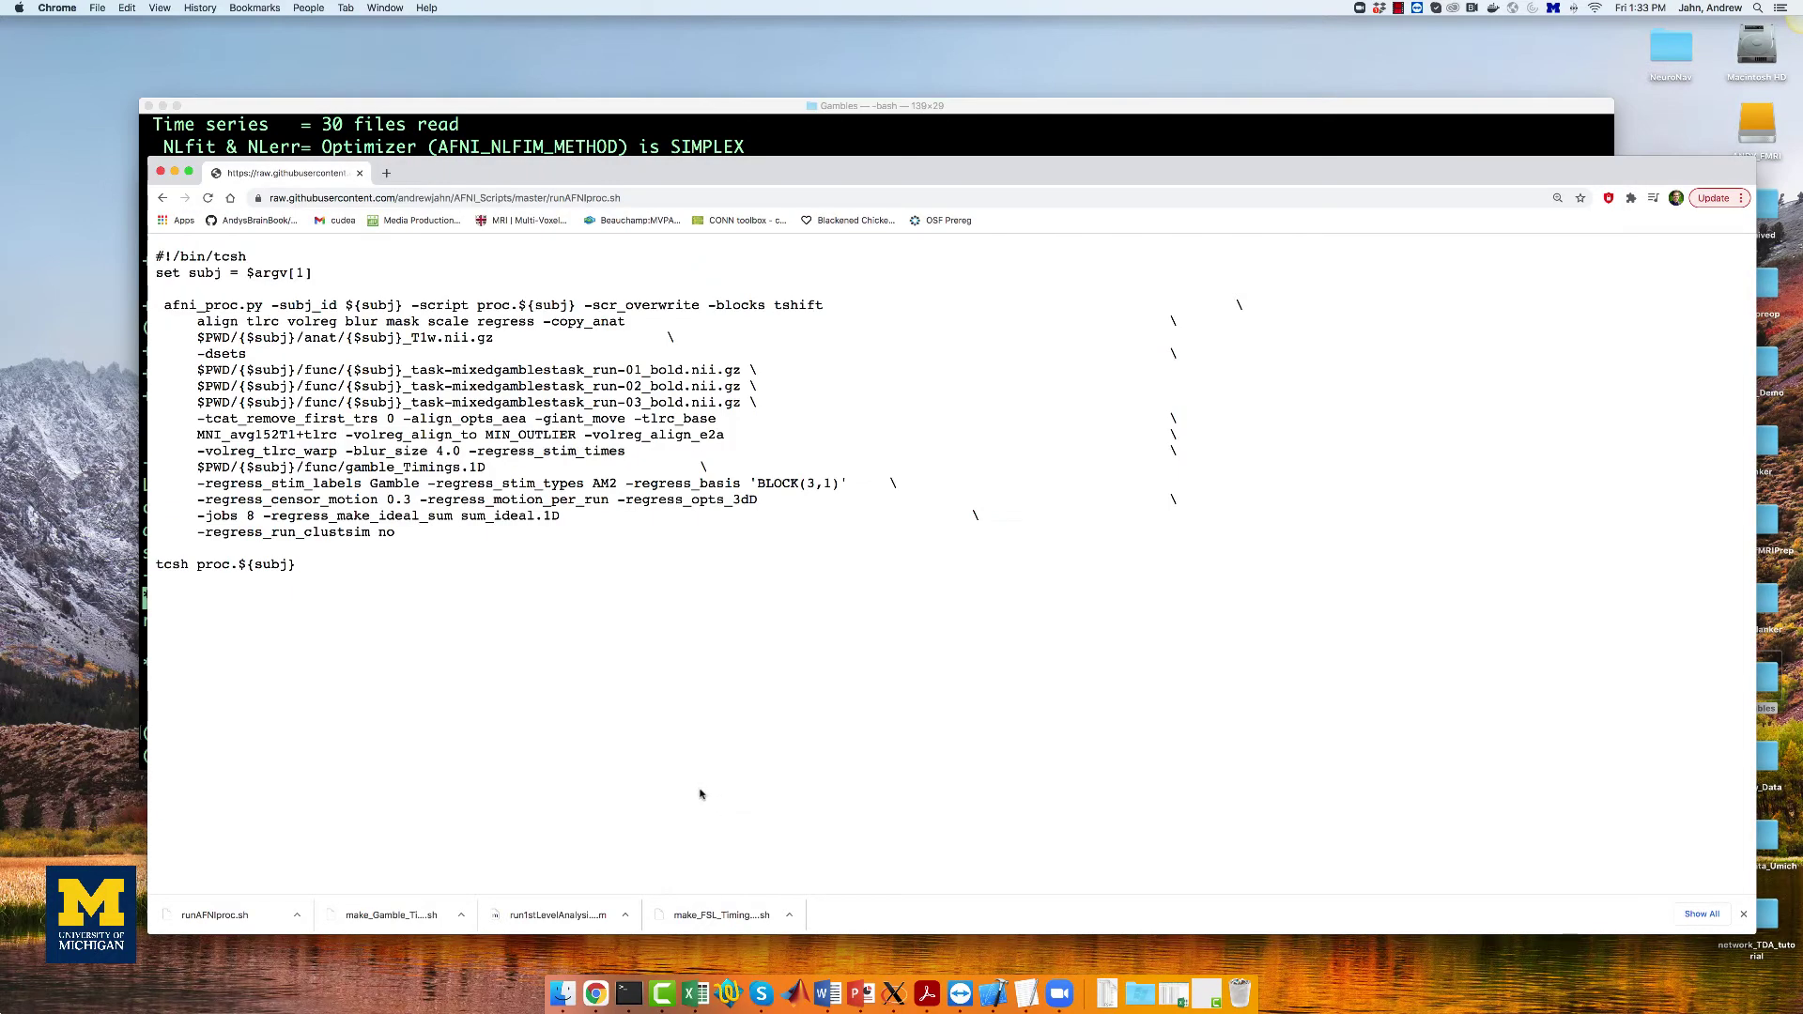
{"action": "left_click", "coordinate": [169, 199]}
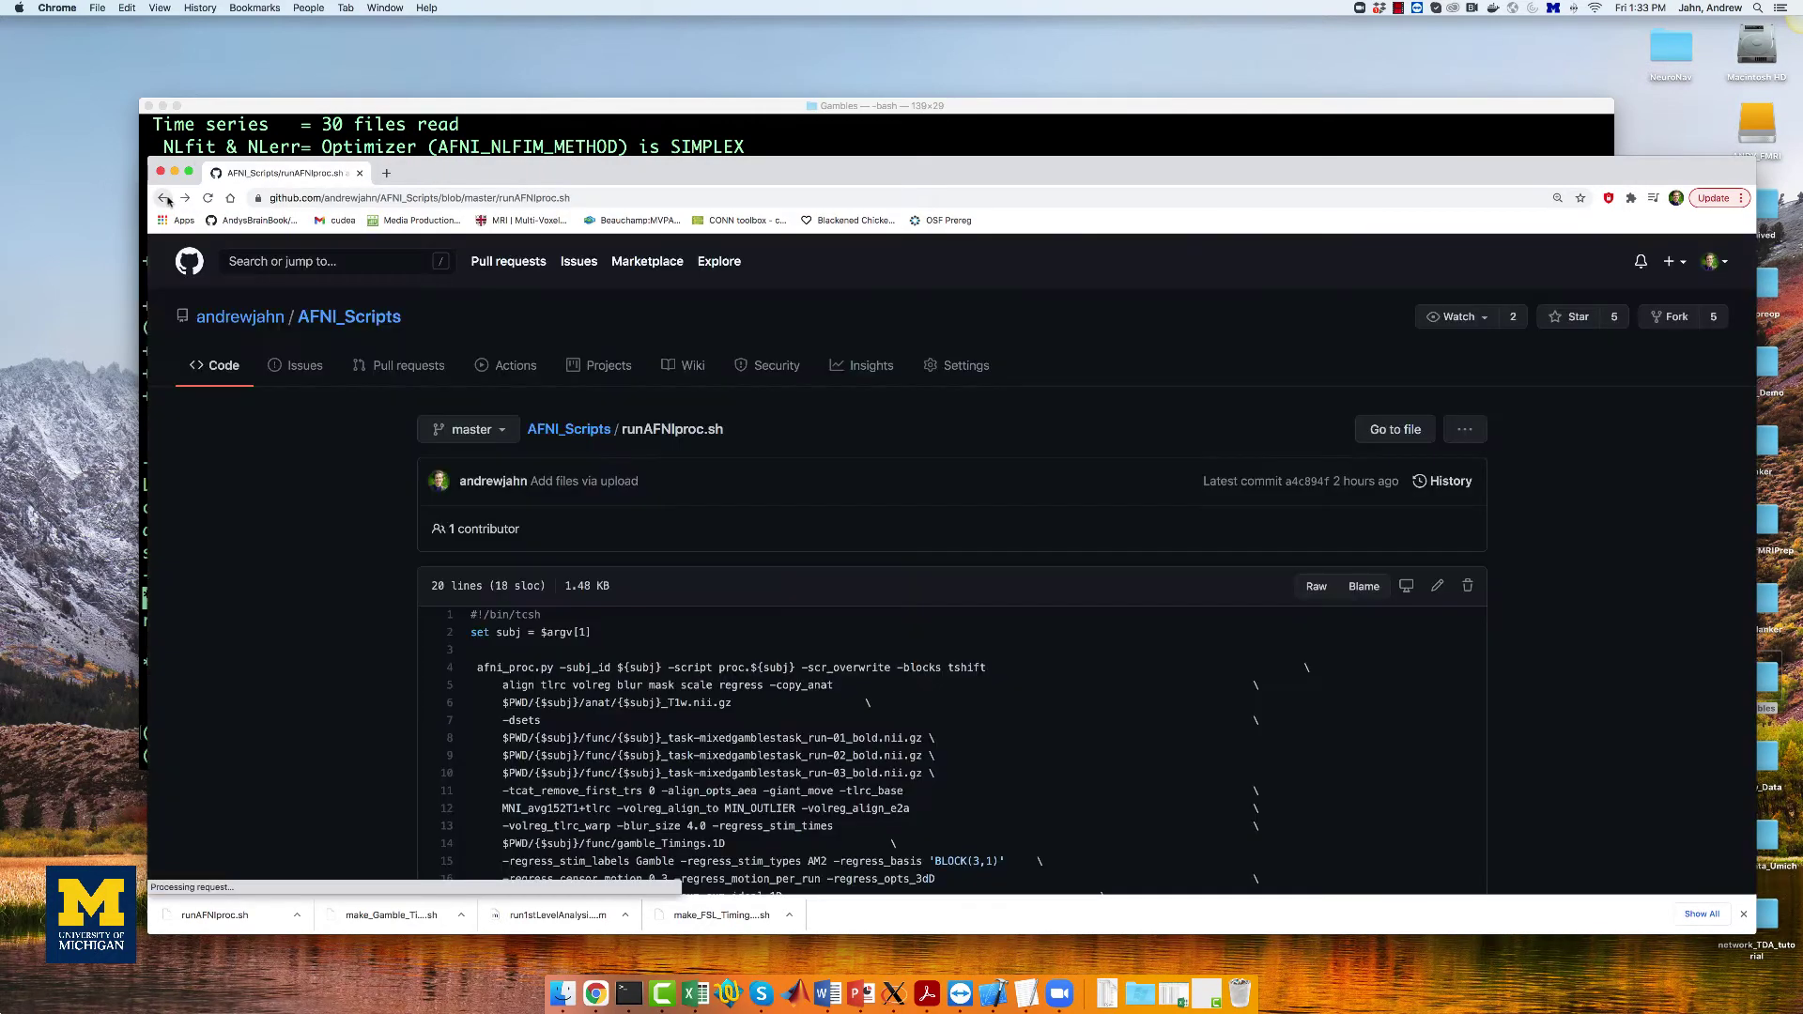
{"action": "left_click", "coordinate": [575, 432]}
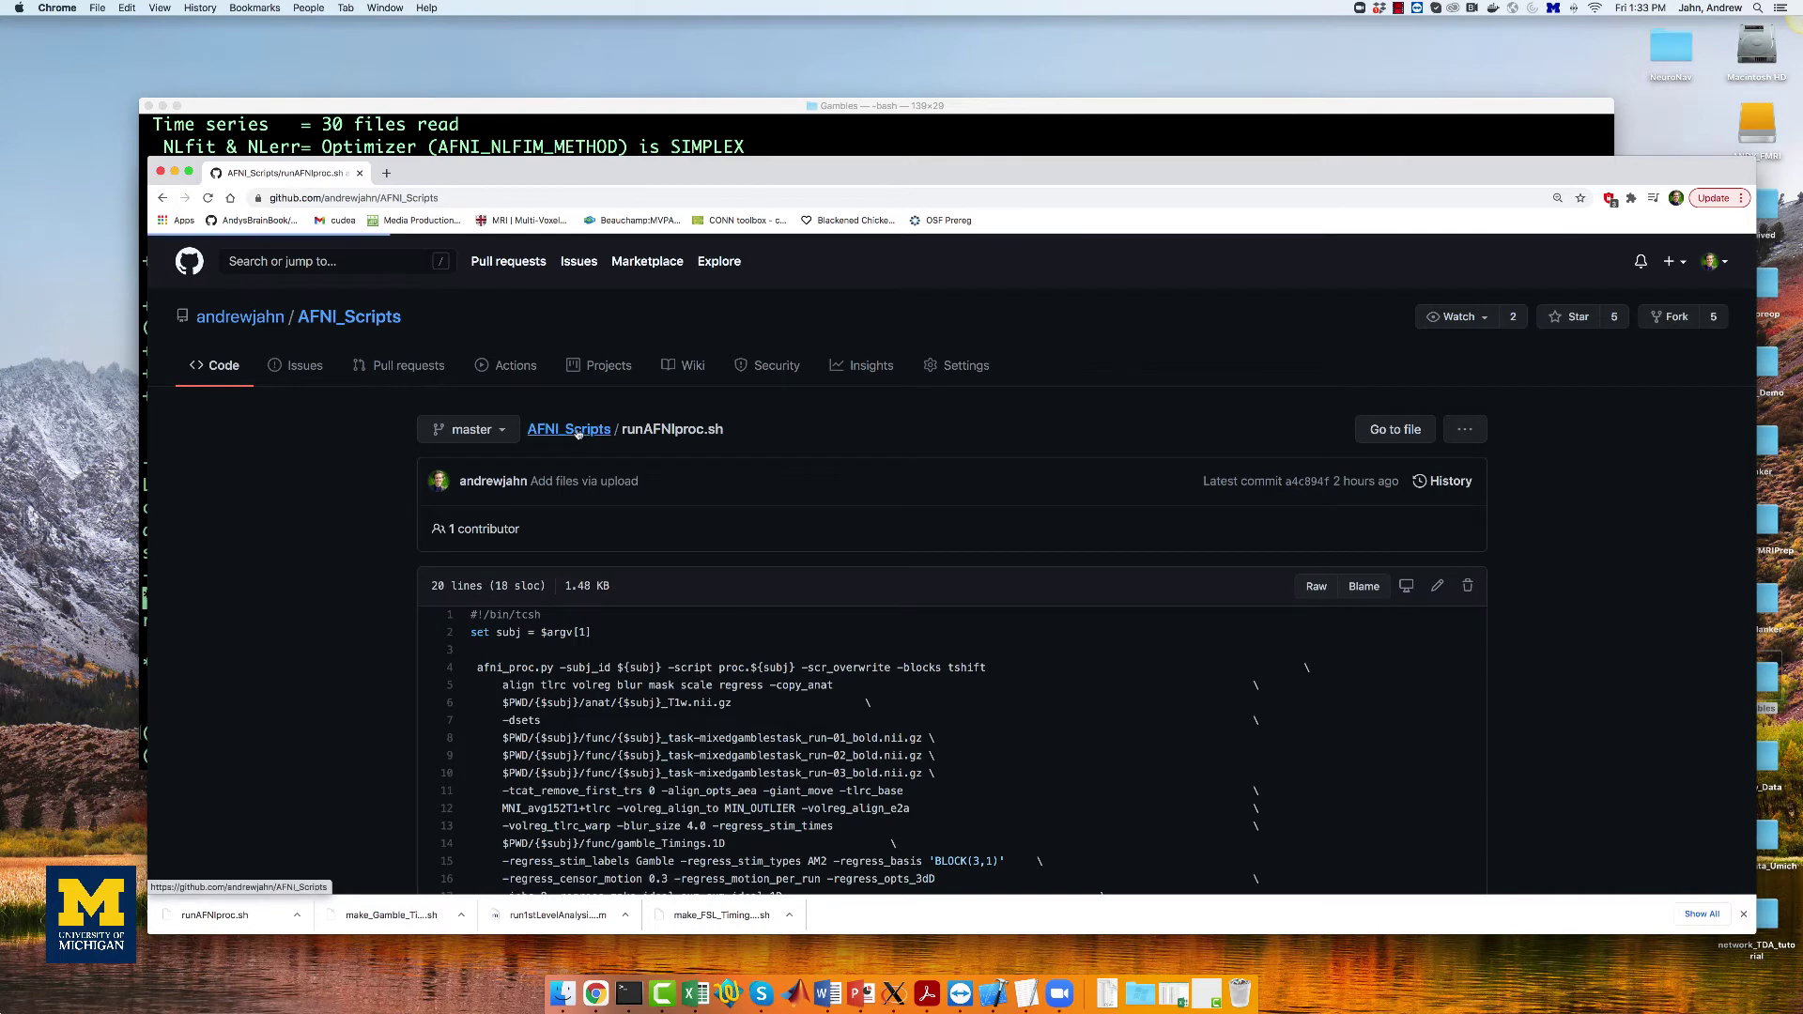
{"action": "scroll", "coordinate": [597, 727], "scroll_direction": "down", "scroll_amount": 2}
{"action": "left_click", "coordinate": [564, 710]}
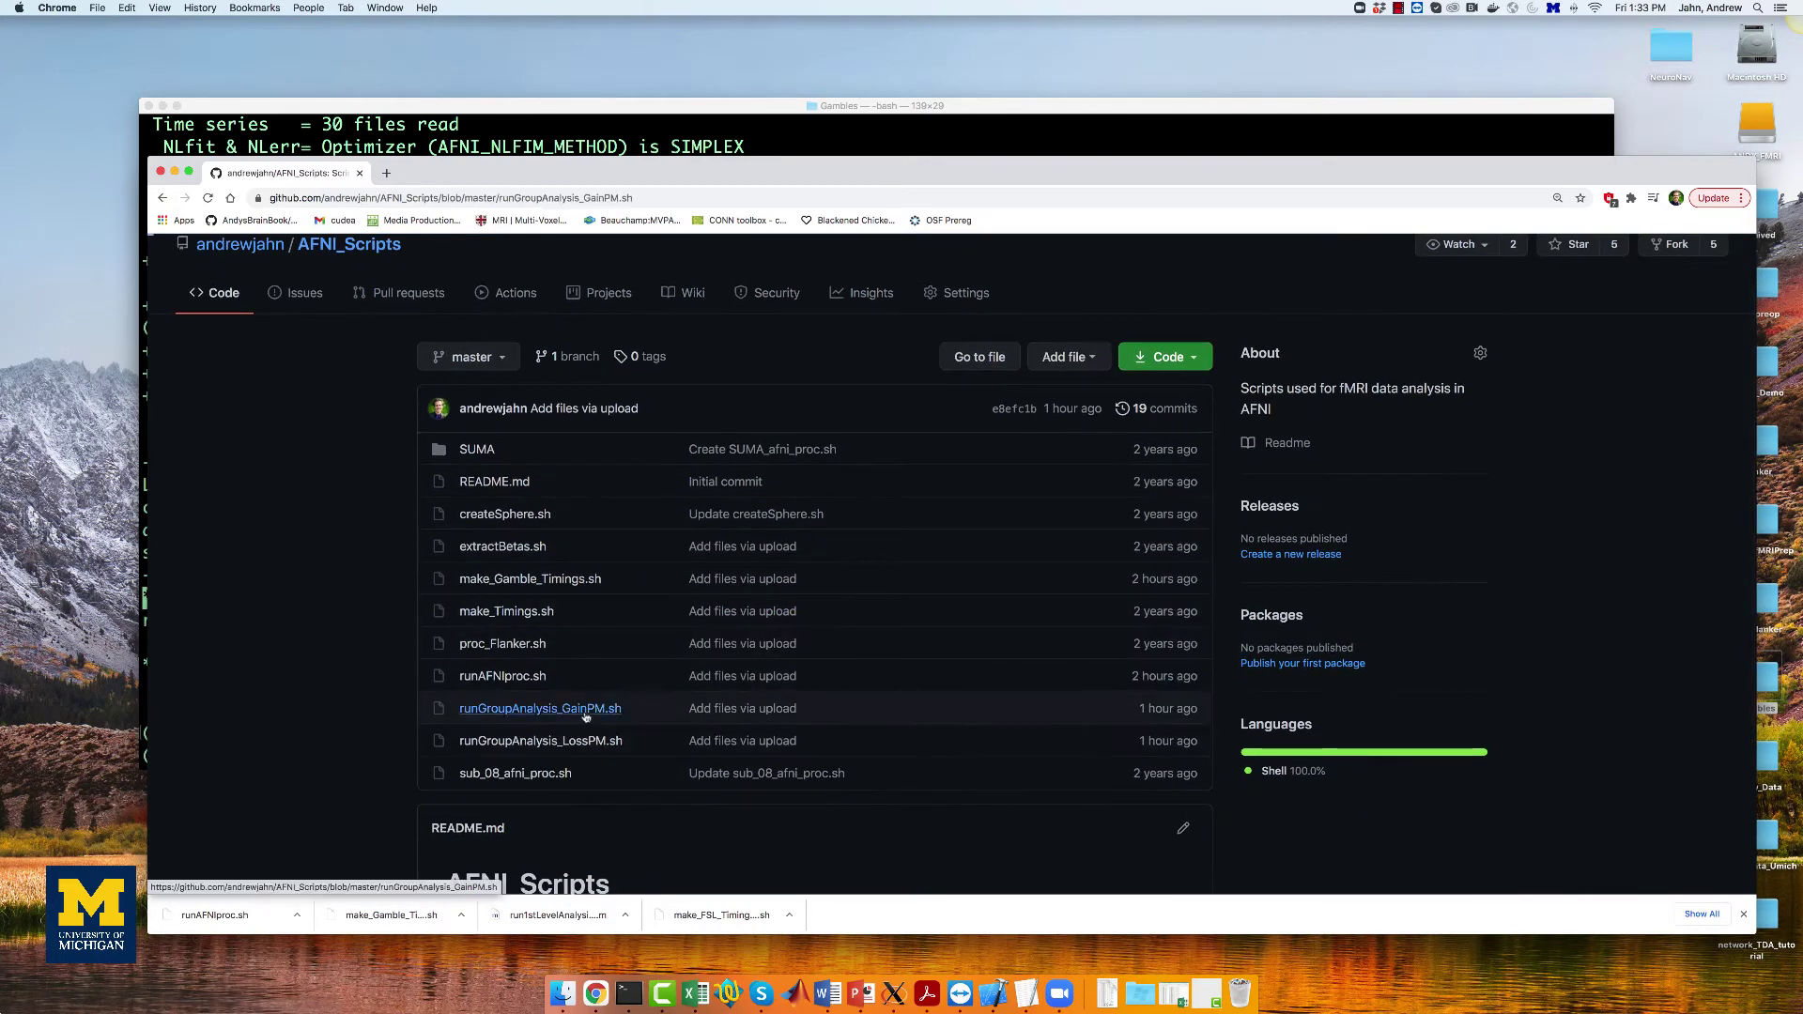
{"action": "left_click", "coordinate": [1317, 587]}
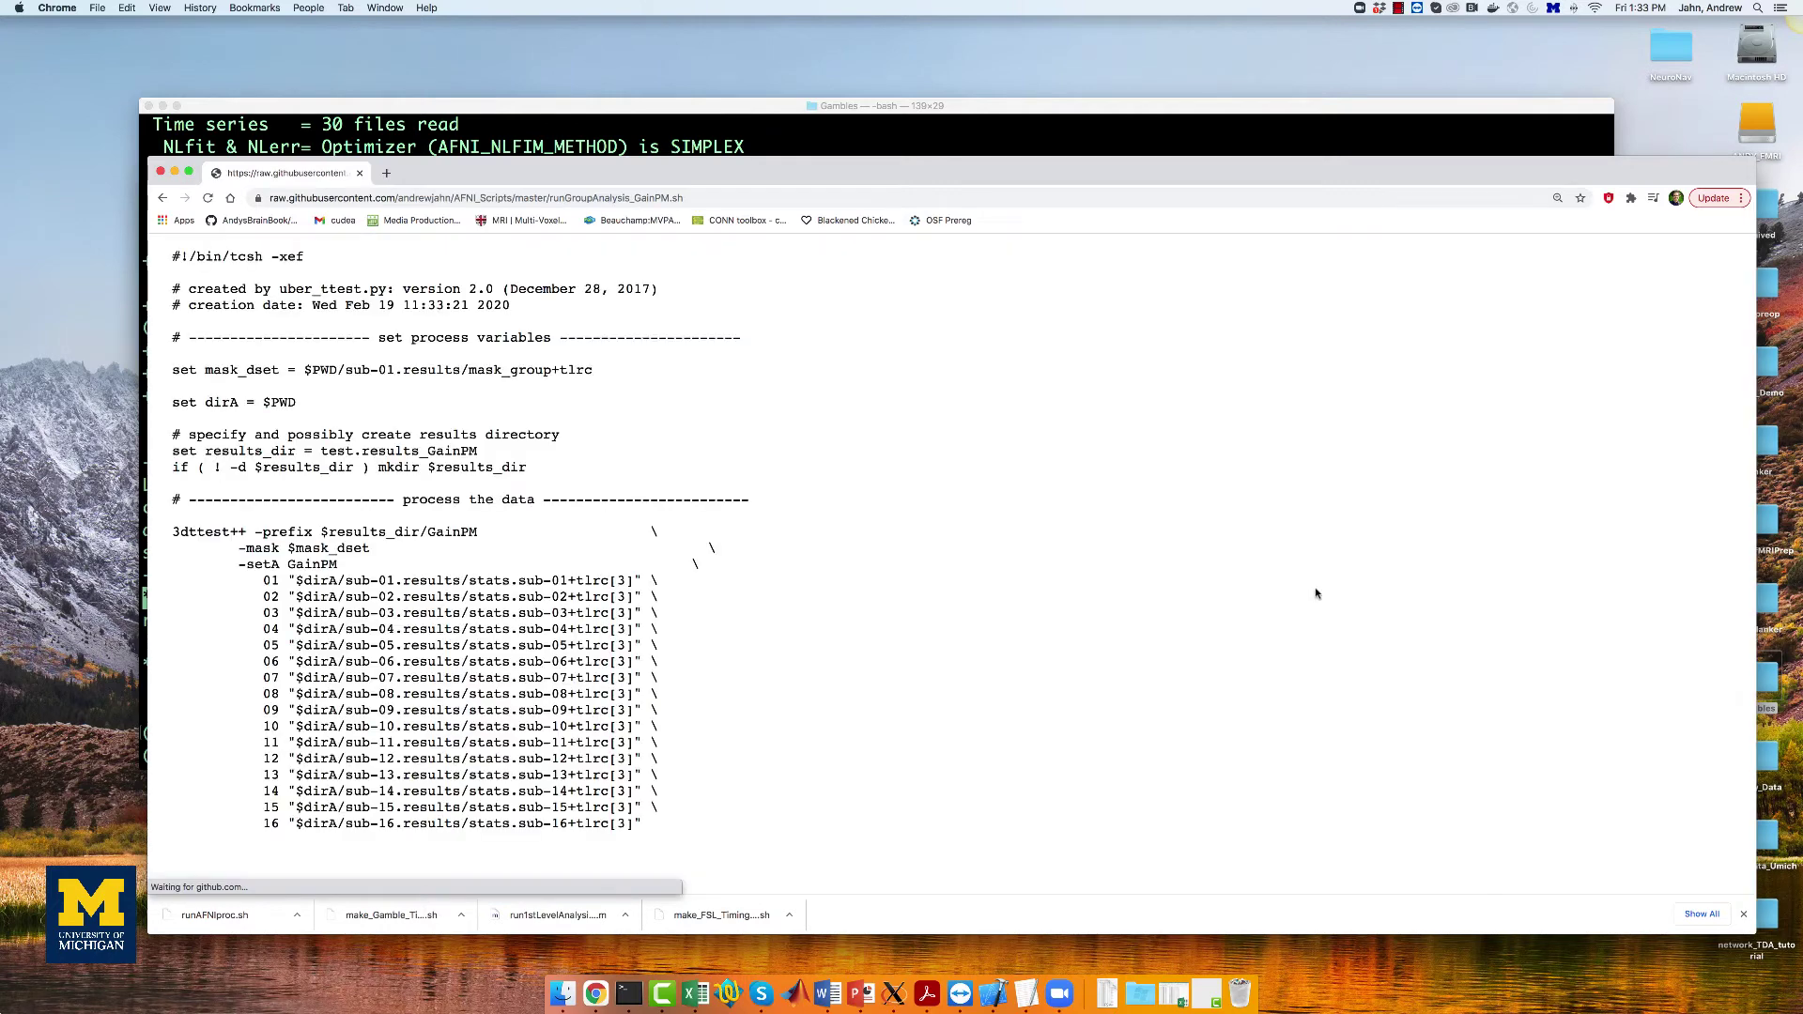
{"action": "right_click", "coordinate": [1185, 550]}
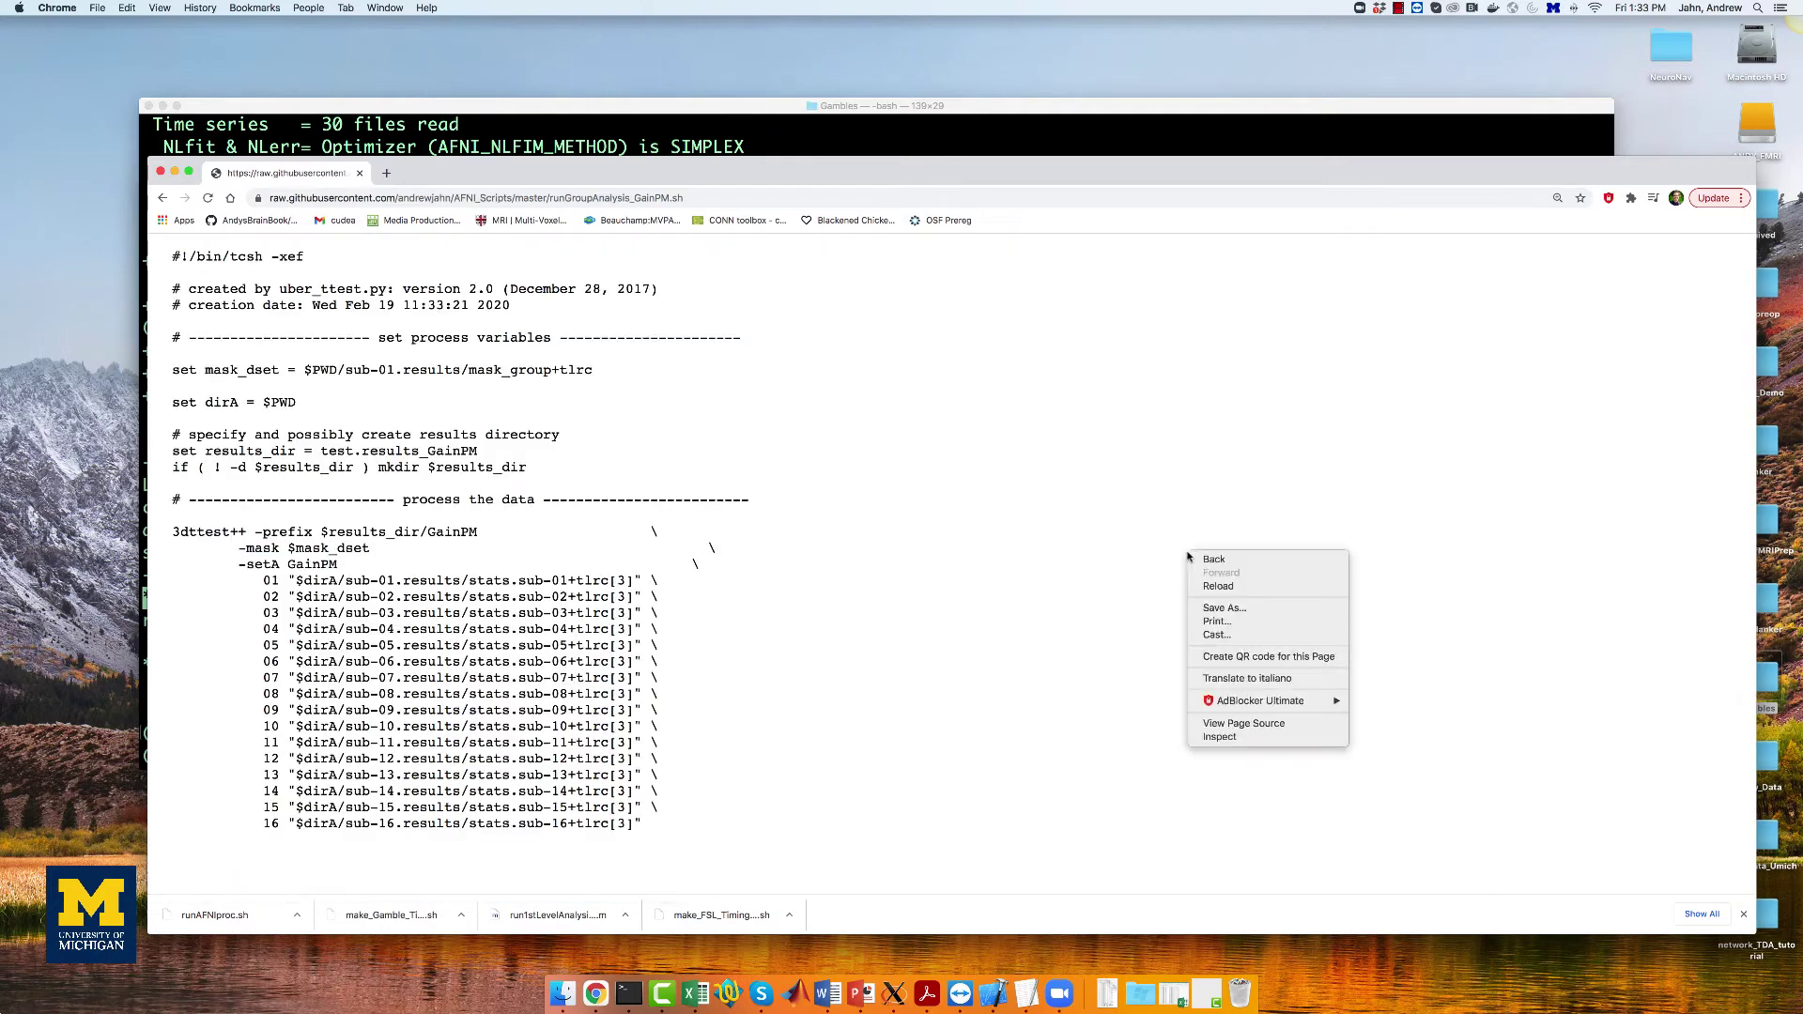
{"action": "left_click", "coordinate": [1221, 606]}
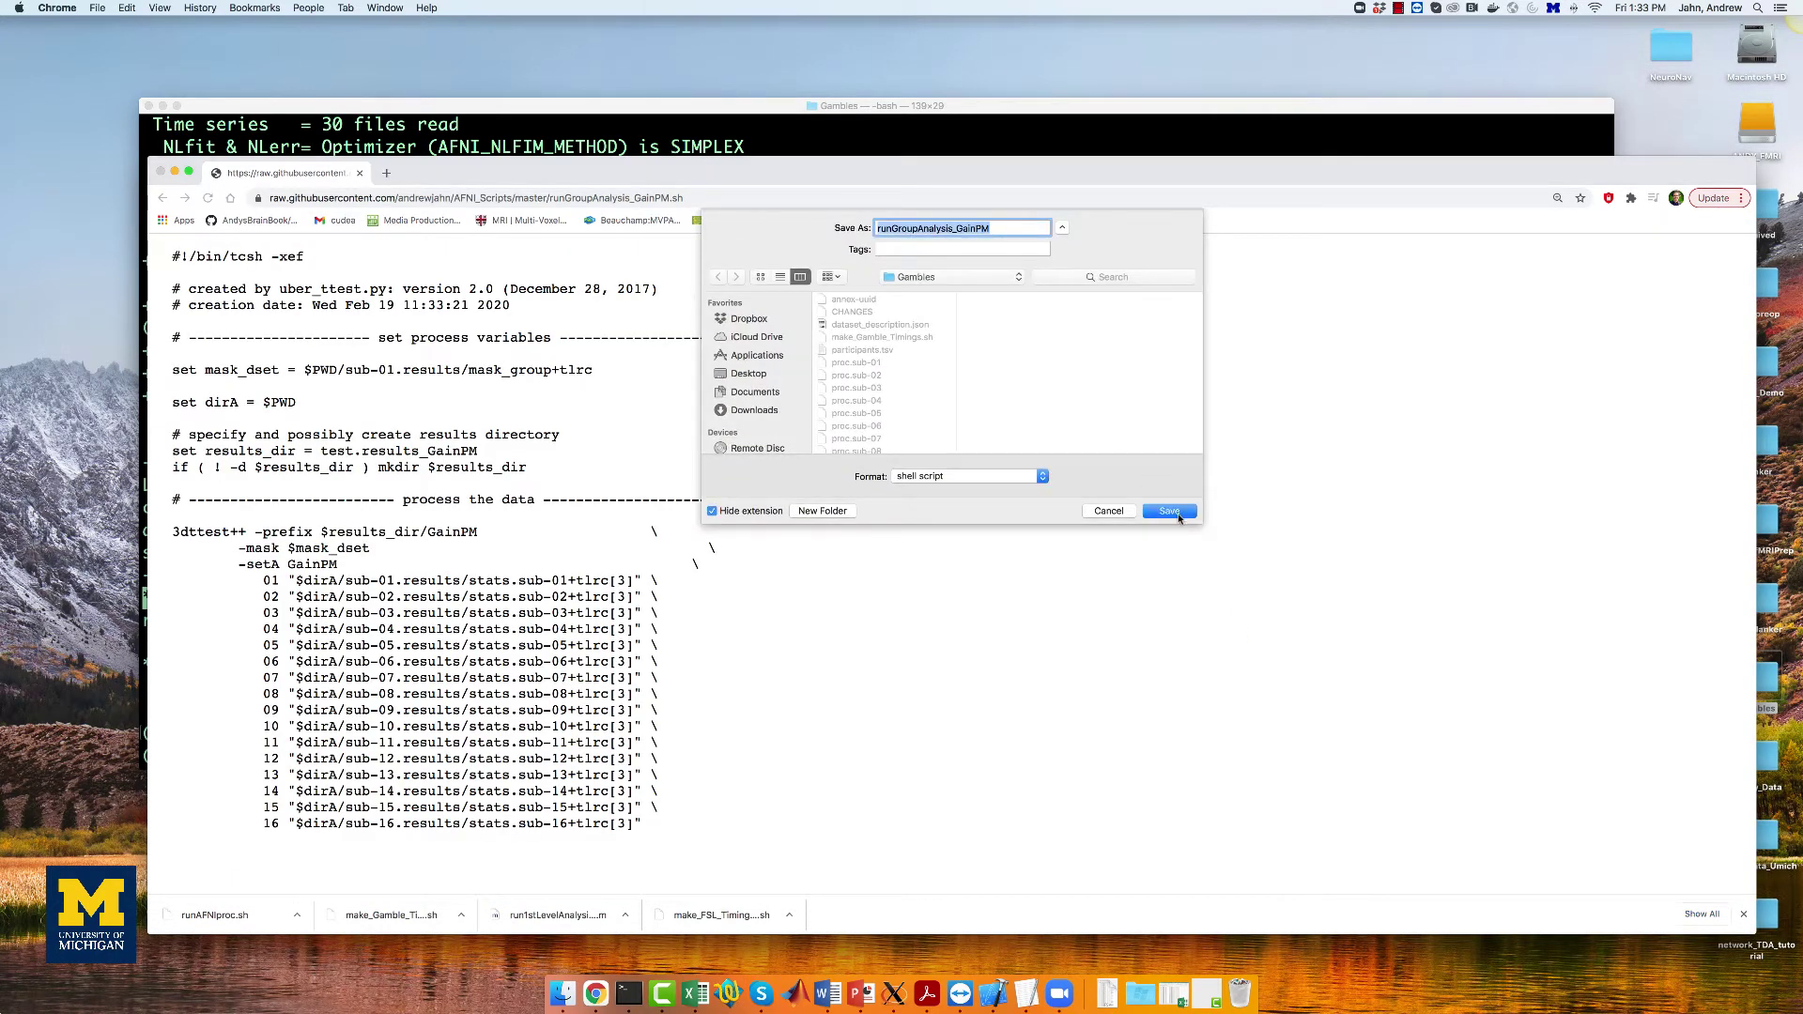
{"action": "left_click", "coordinate": [1177, 516]}
- Save the raw runGroupAnalysis_LossPM.sh script under its default name
{"action": "left_click", "coordinate": [162, 198]}
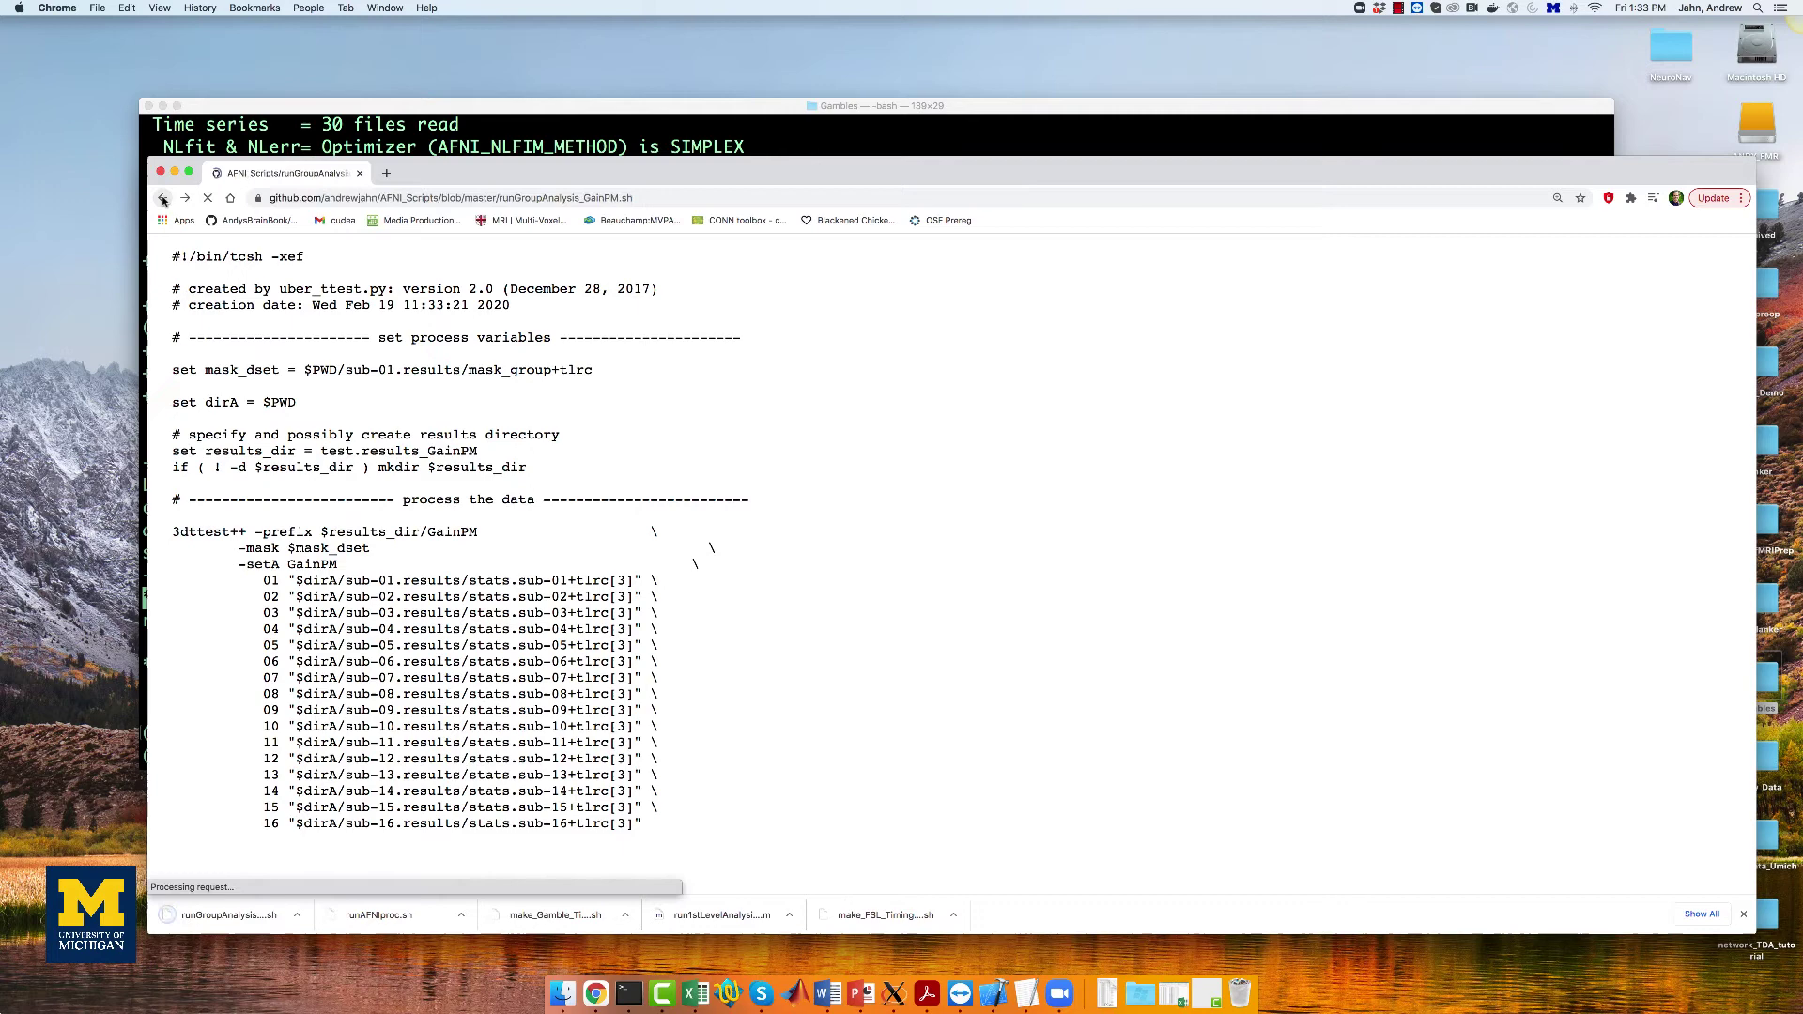
{"action": "left_click", "coordinate": [162, 198]}
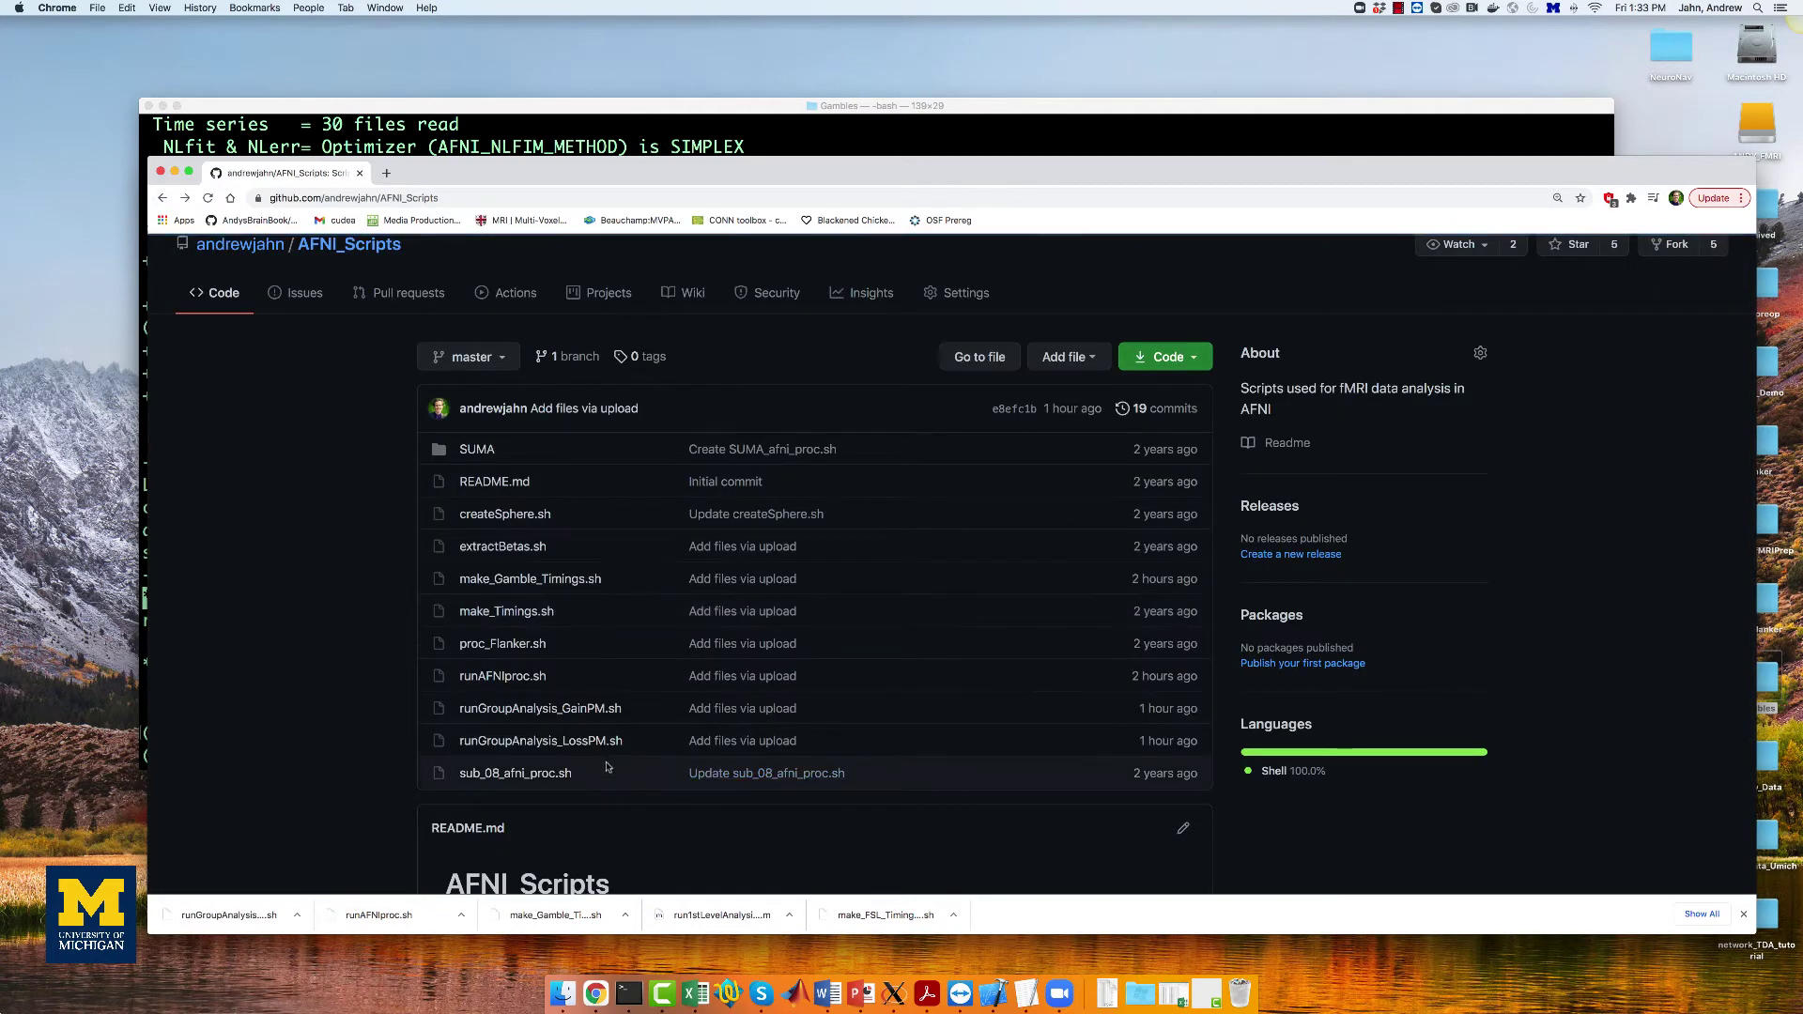
{"action": "left_click", "coordinate": [540, 741]}
{"action": "left_click", "coordinate": [1316, 587]}
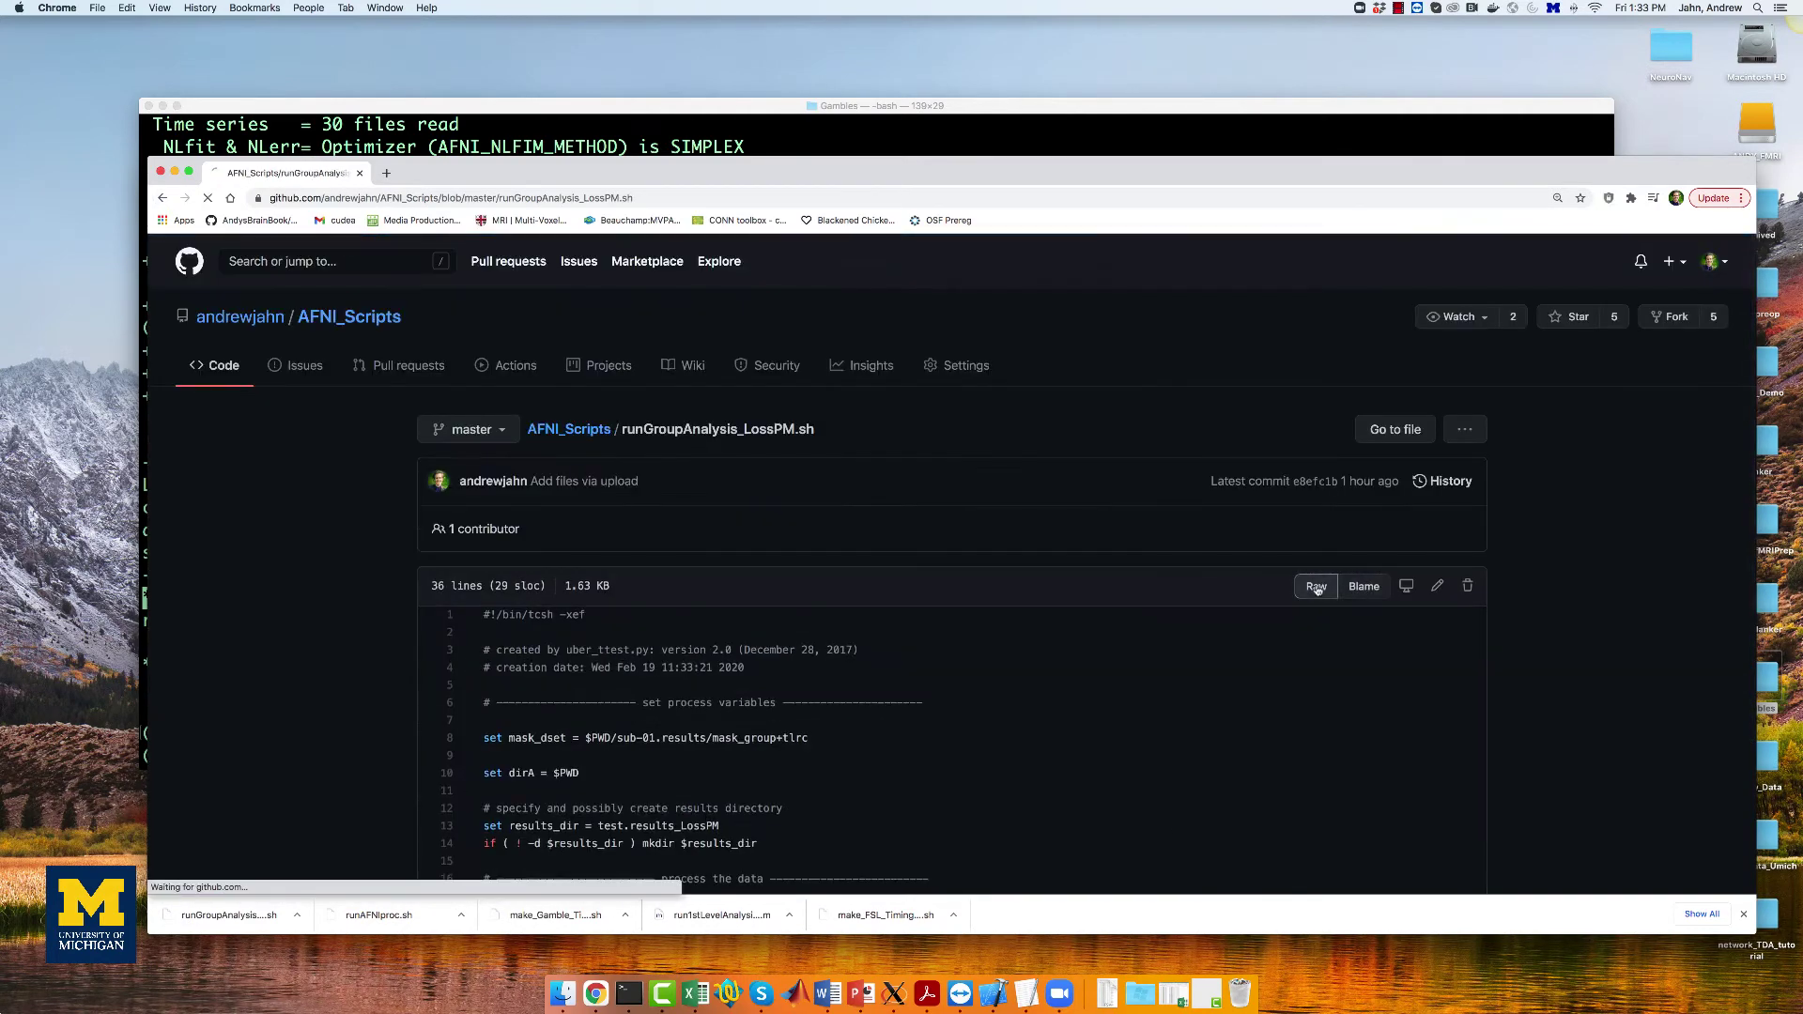
{"action": "right_click", "coordinate": [1255, 574]}
{"action": "left_click", "coordinate": [1256, 626]}
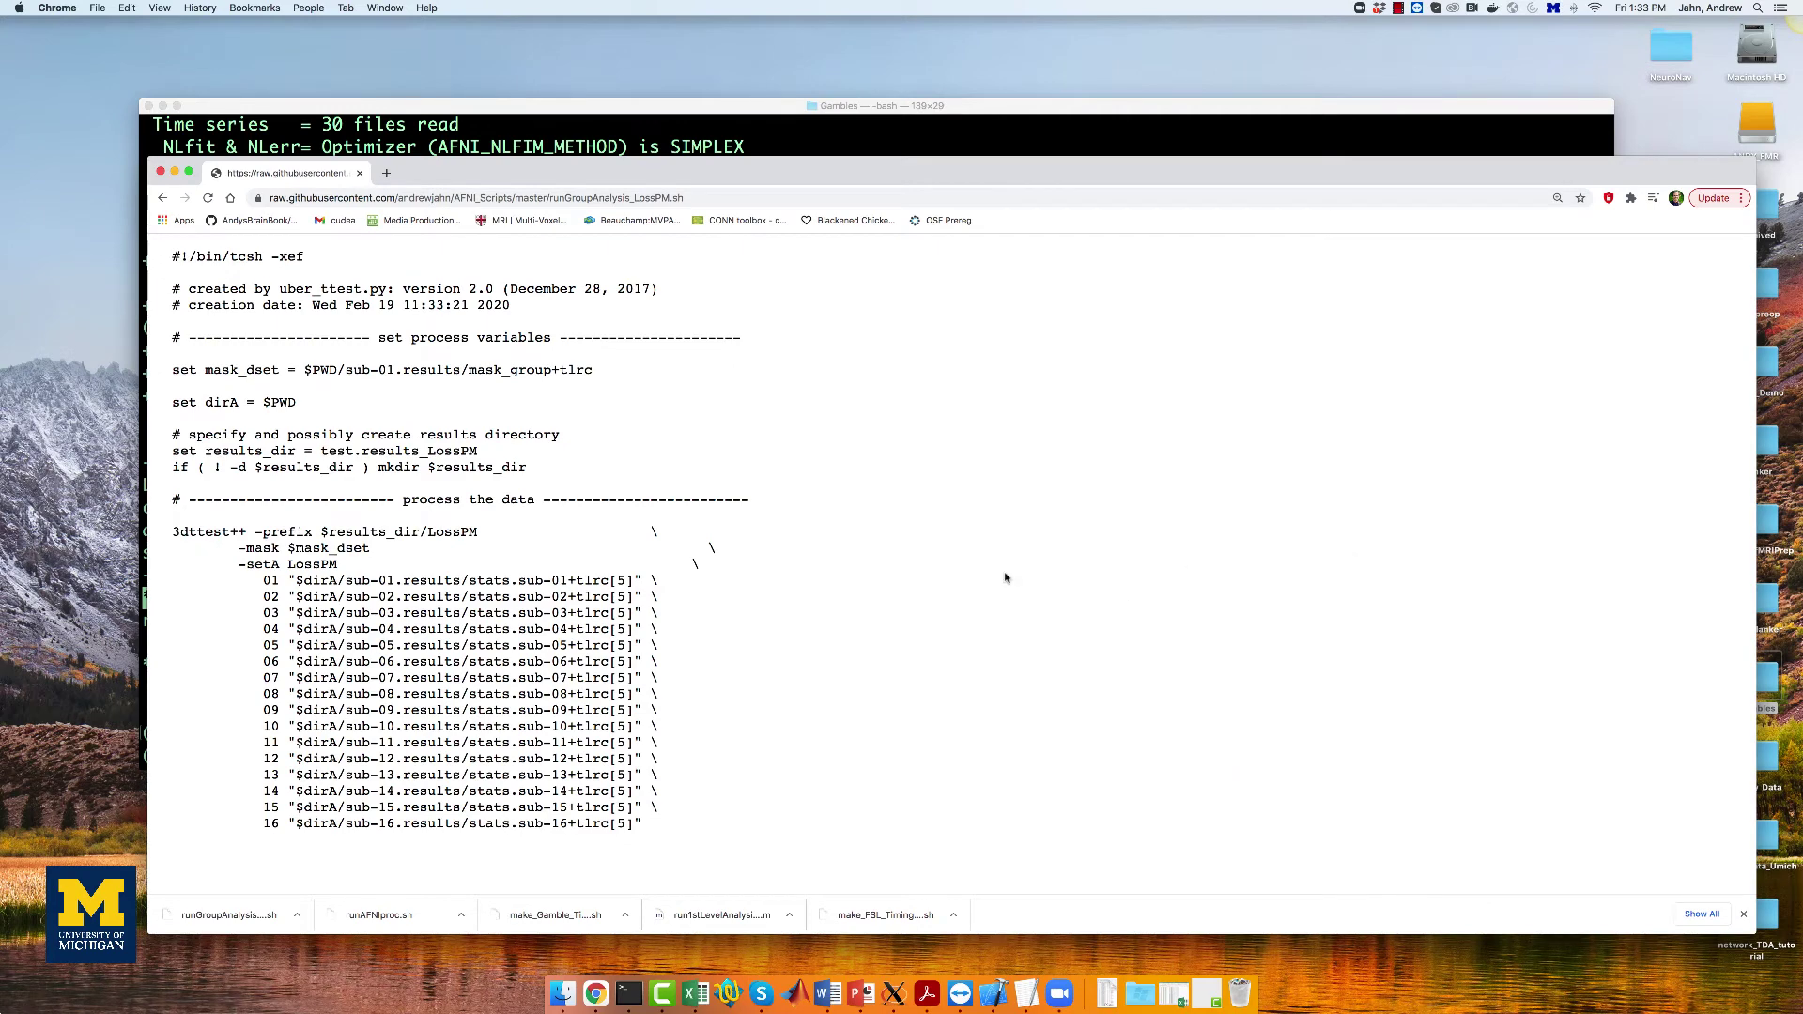
{"action": "left_click", "coordinate": [1174, 514]}
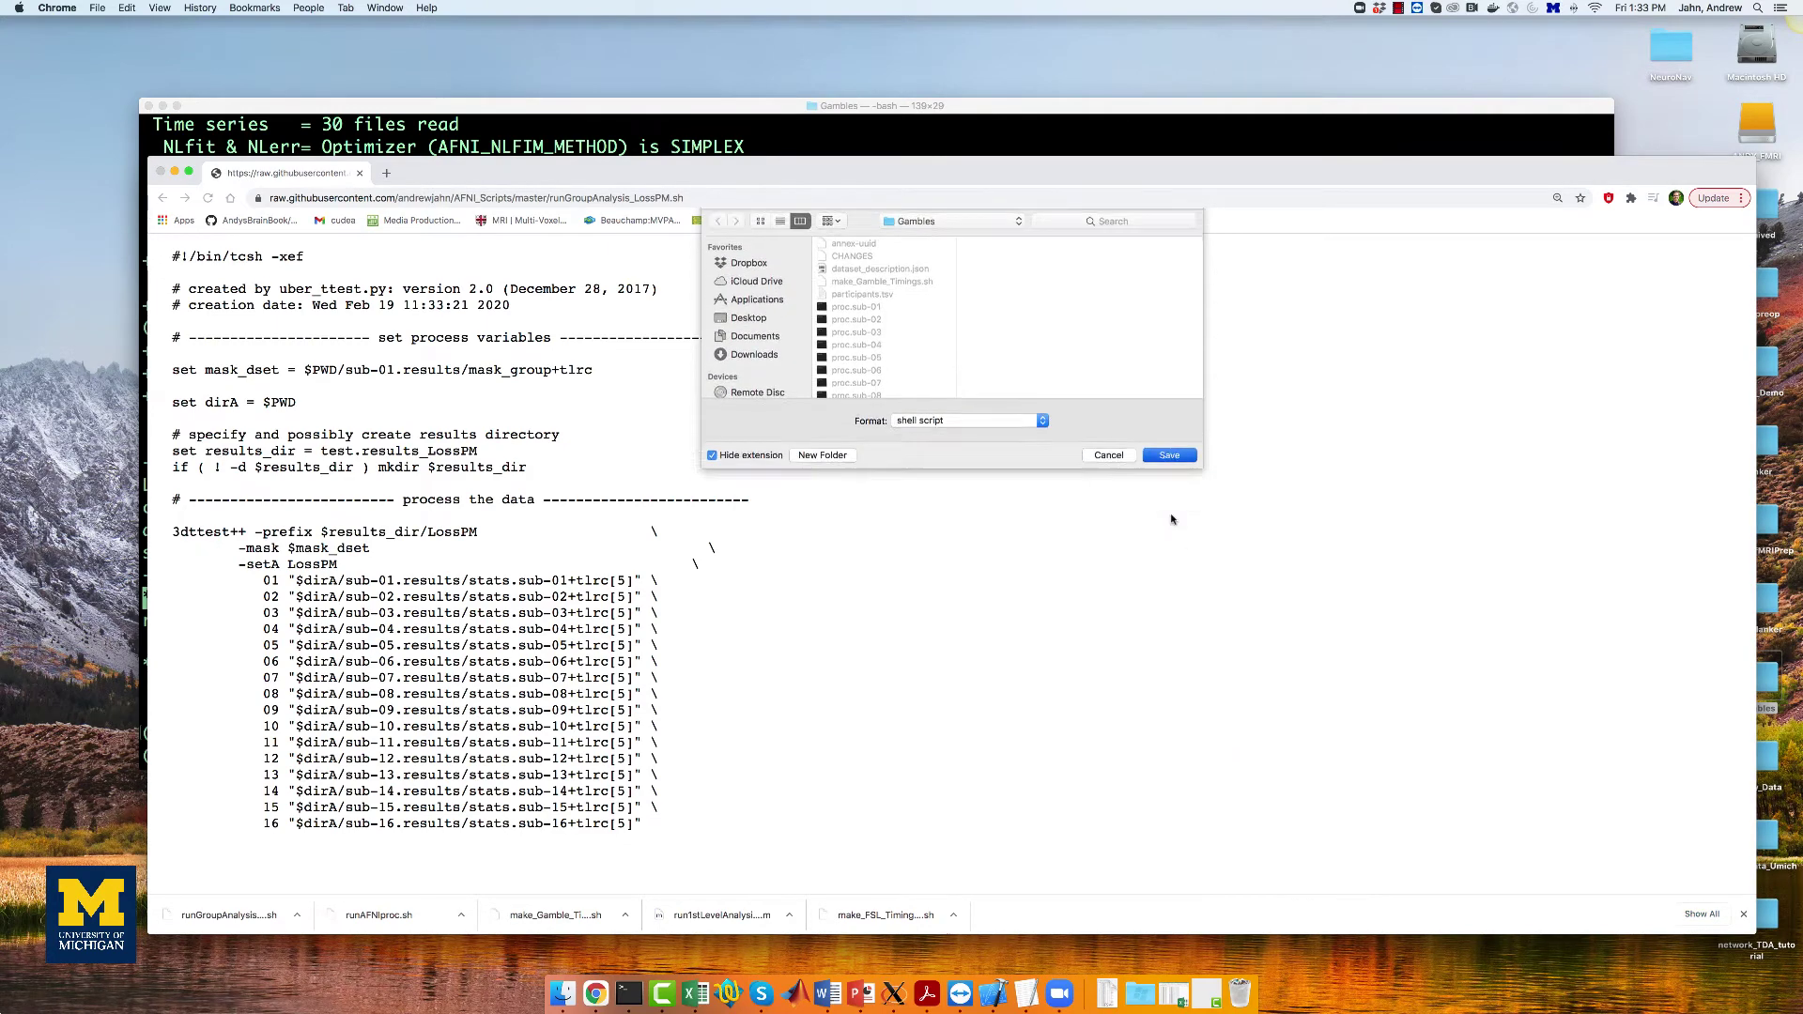
{"action": "left_click", "coordinate": [776, 149]}
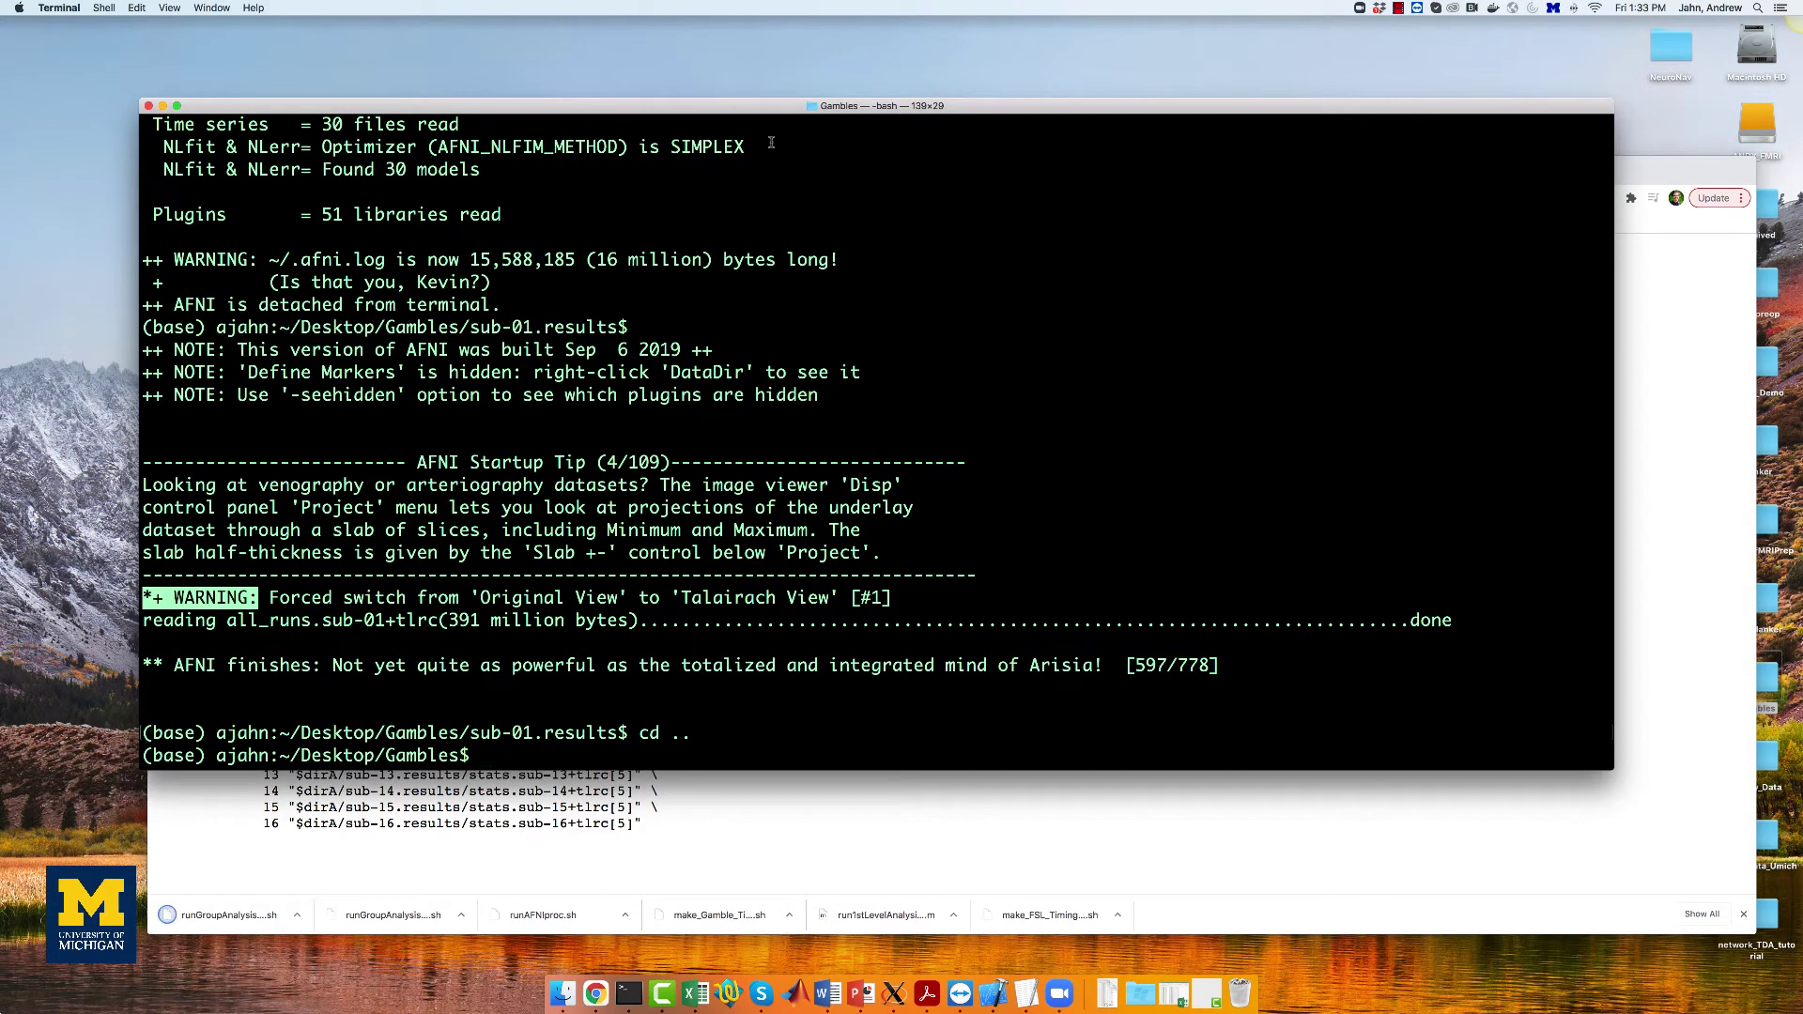
- Run the gain group t-test with tcsh runGroupAnalysis_GainPM.sh
{"action": "key", "text": "Return"}
{"action": "type", "text": "ls"}
{"action": "key", "text": "Return"}
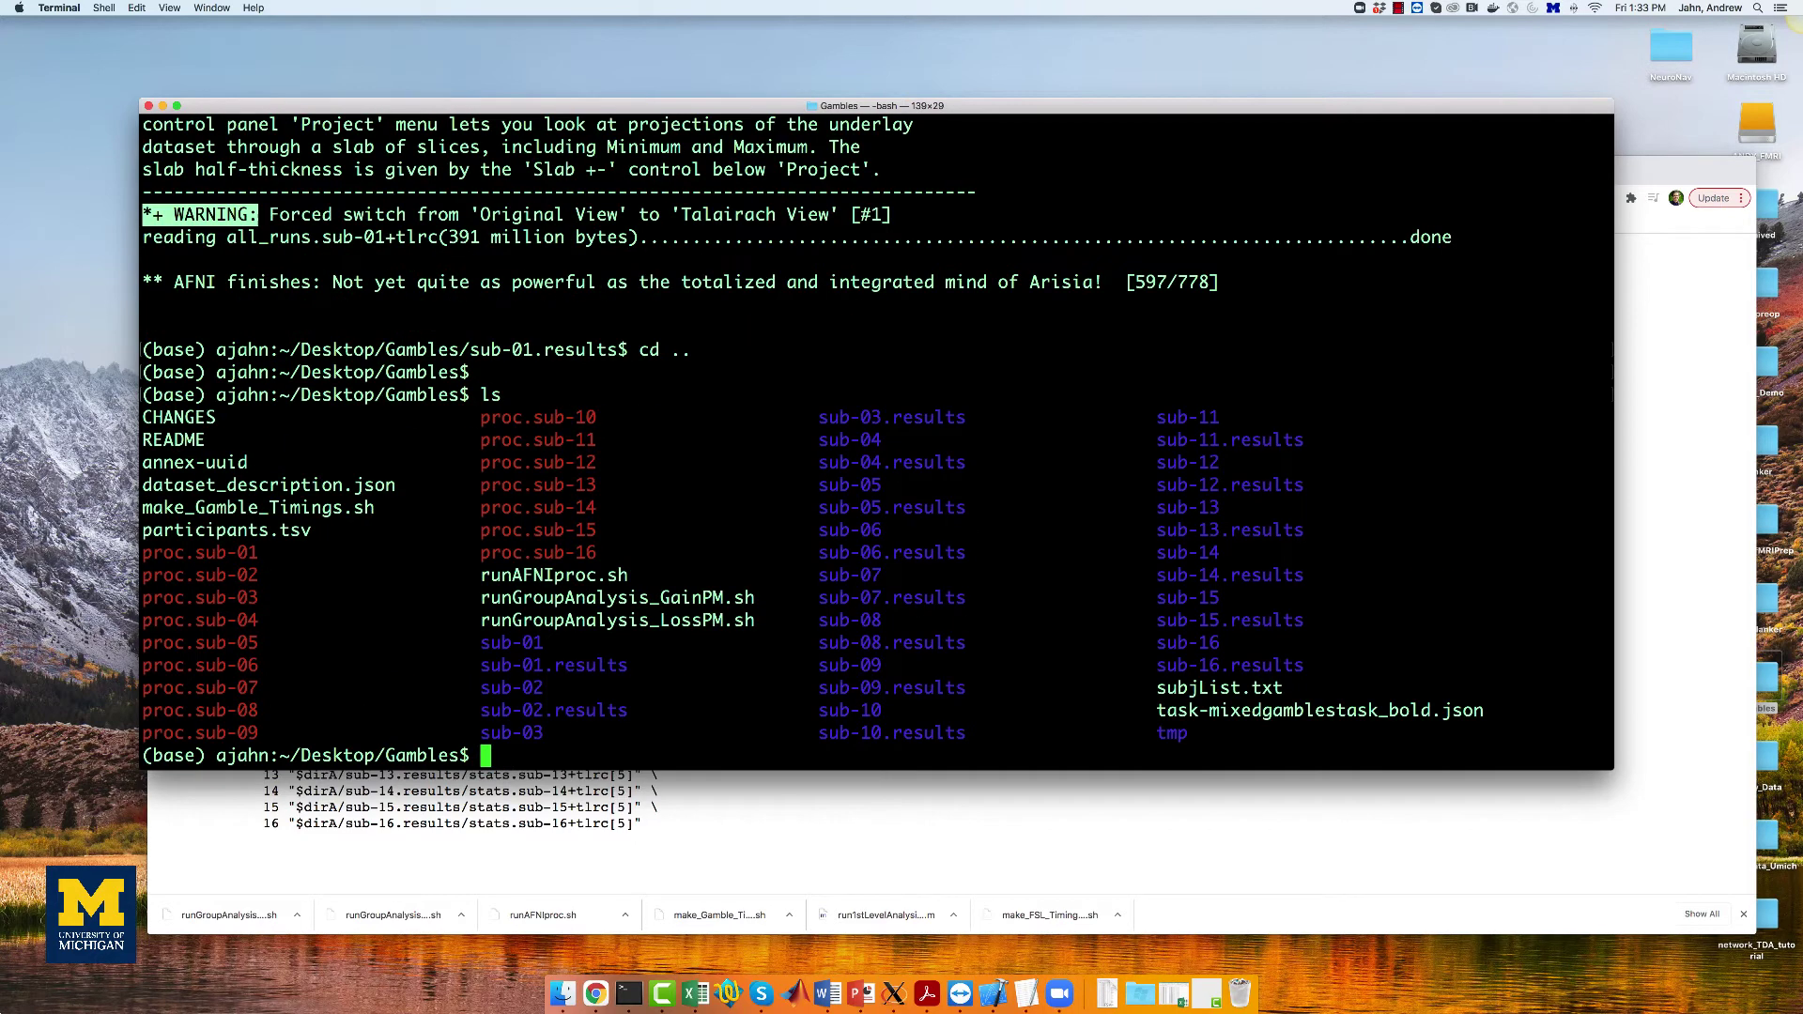
{"action": "type", "text": "tcsh runGroupAnalysis_"}
{"action": "type", "text": "Ga"}
{"action": "key", "text": "Tab"}
{"action": "key", "text": "Return"}
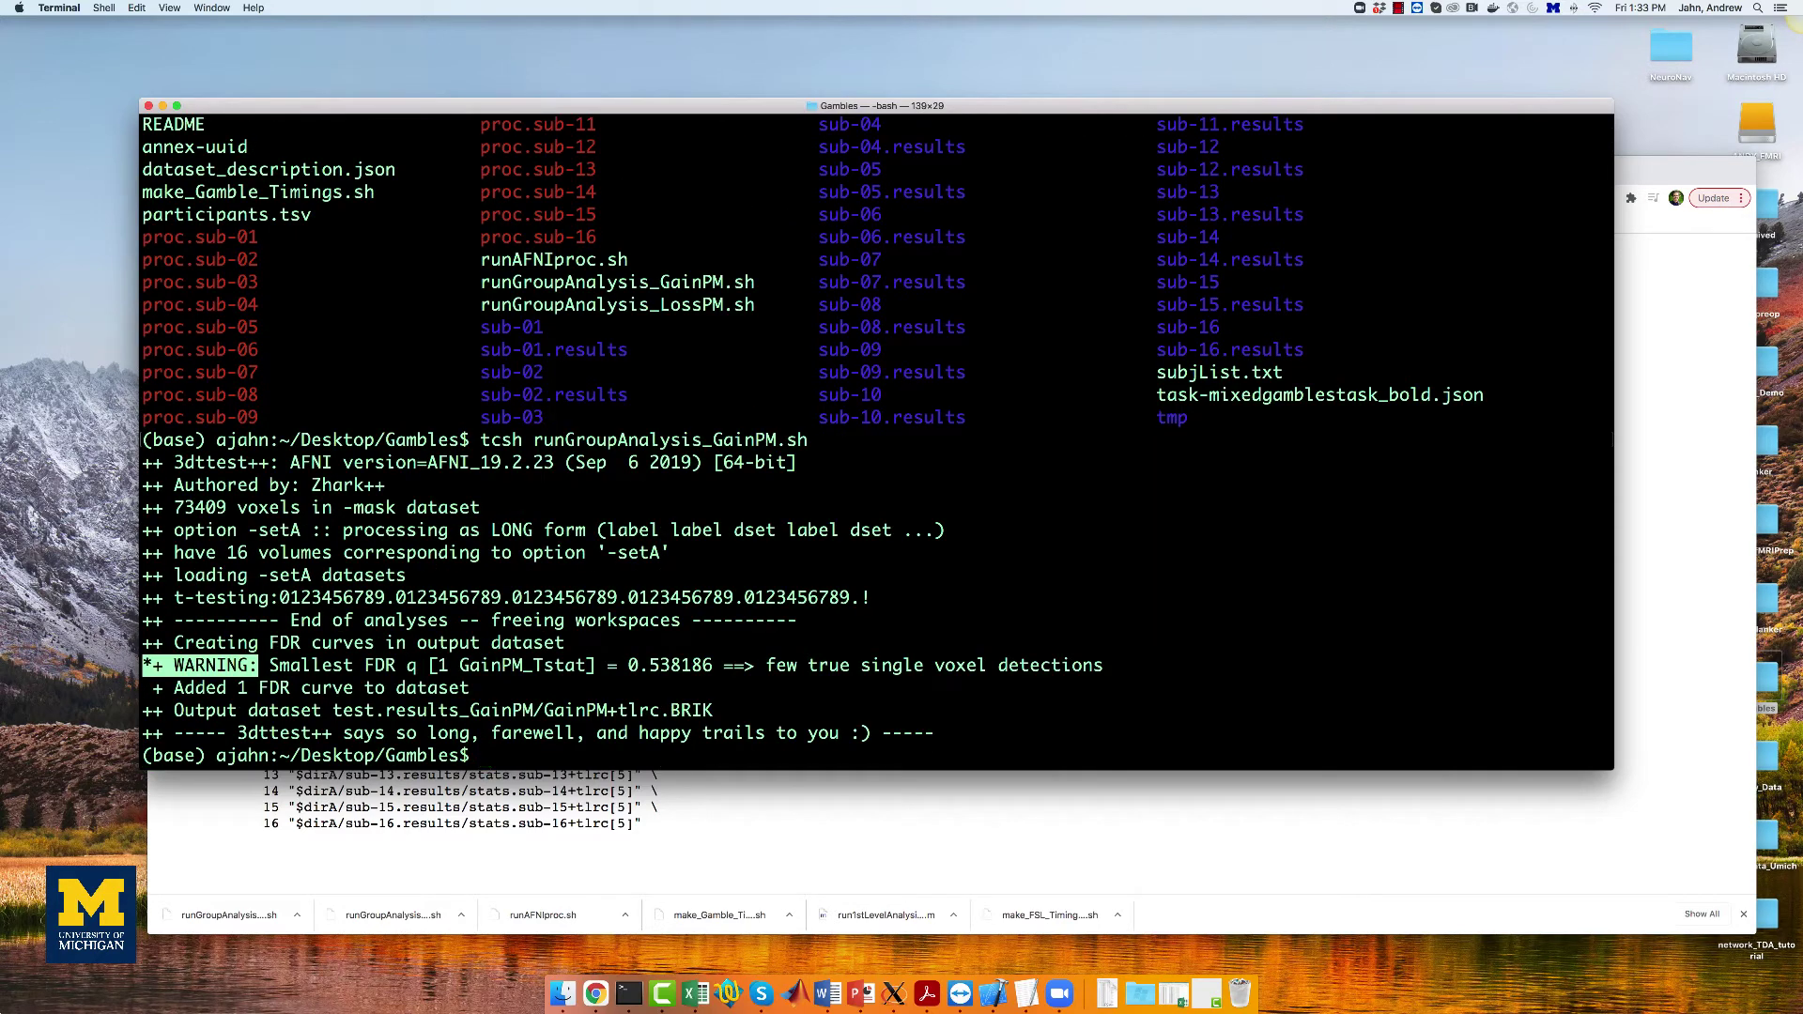
- Enter test.results_GainPM, list its files and launch AFNI there
{"action": "type", "text": "cd te"}
{"action": "key", "text": "Tab"}
{"action": "key", "text": "Return"}
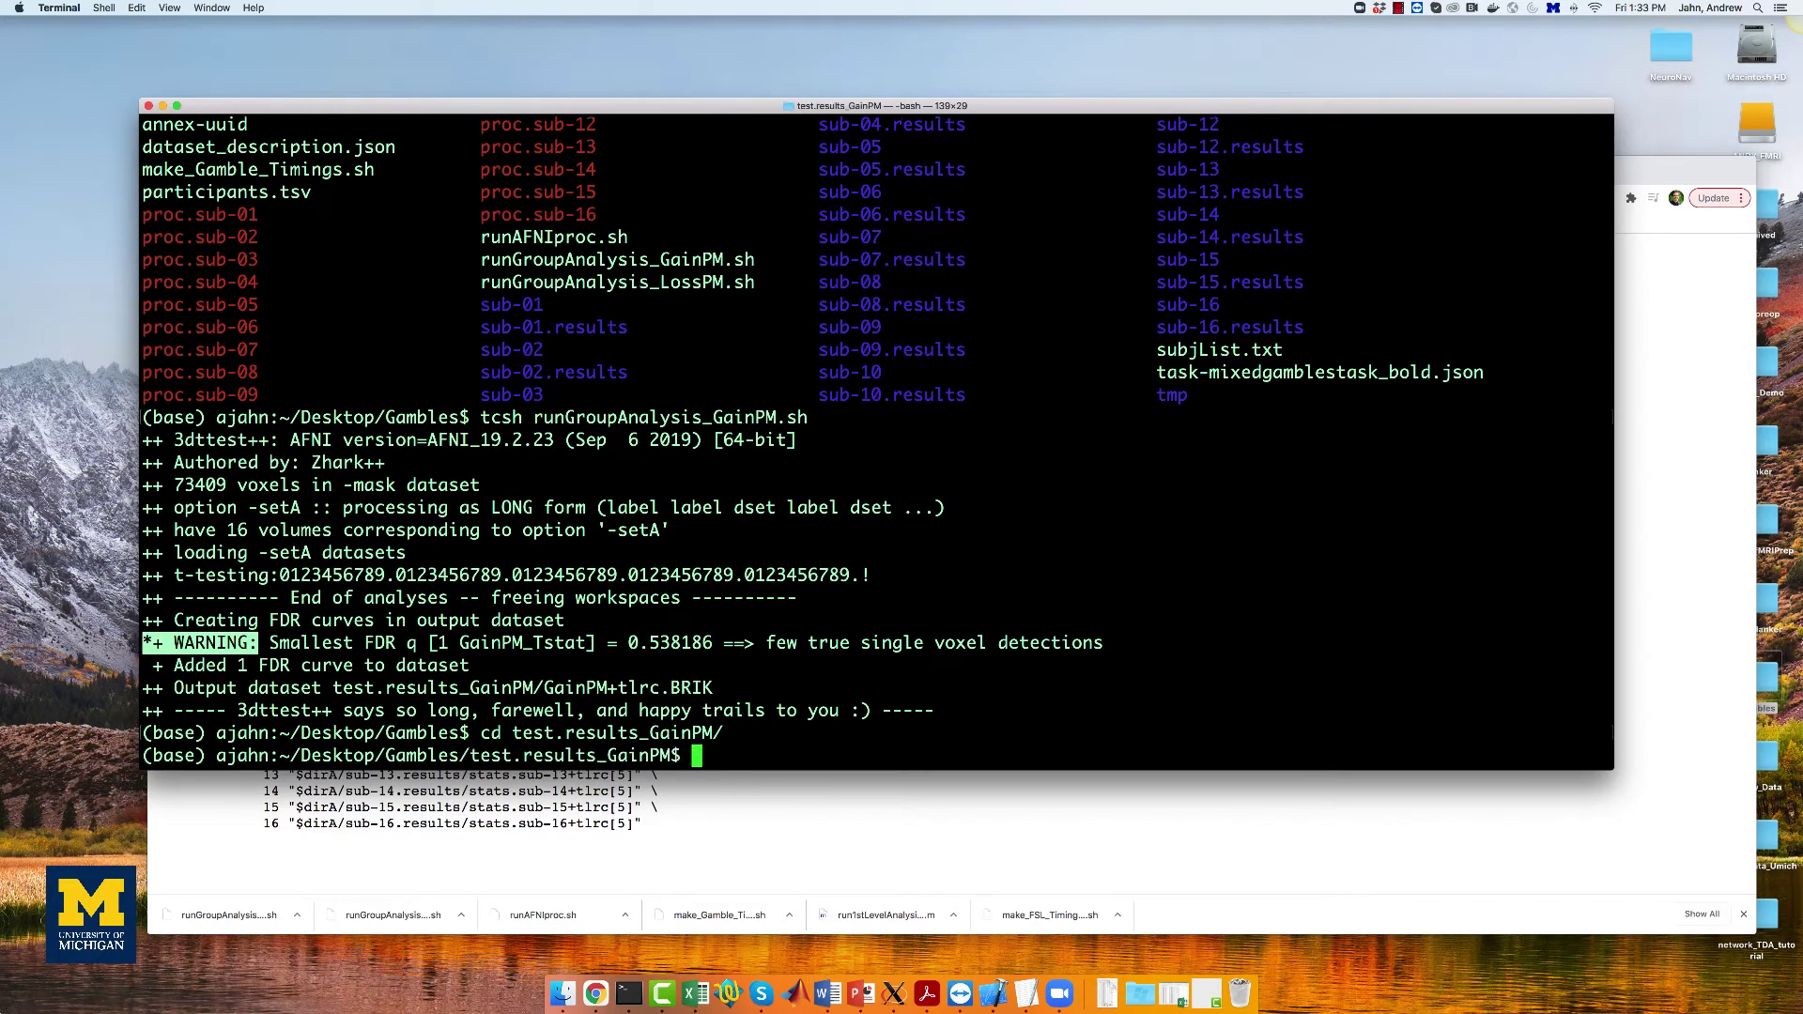
{"action": "type", "text": "ls"}
{"action": "key", "text": "Return"}
{"action": "type", "text": "afni"}
{"action": "key", "text": "Return"}
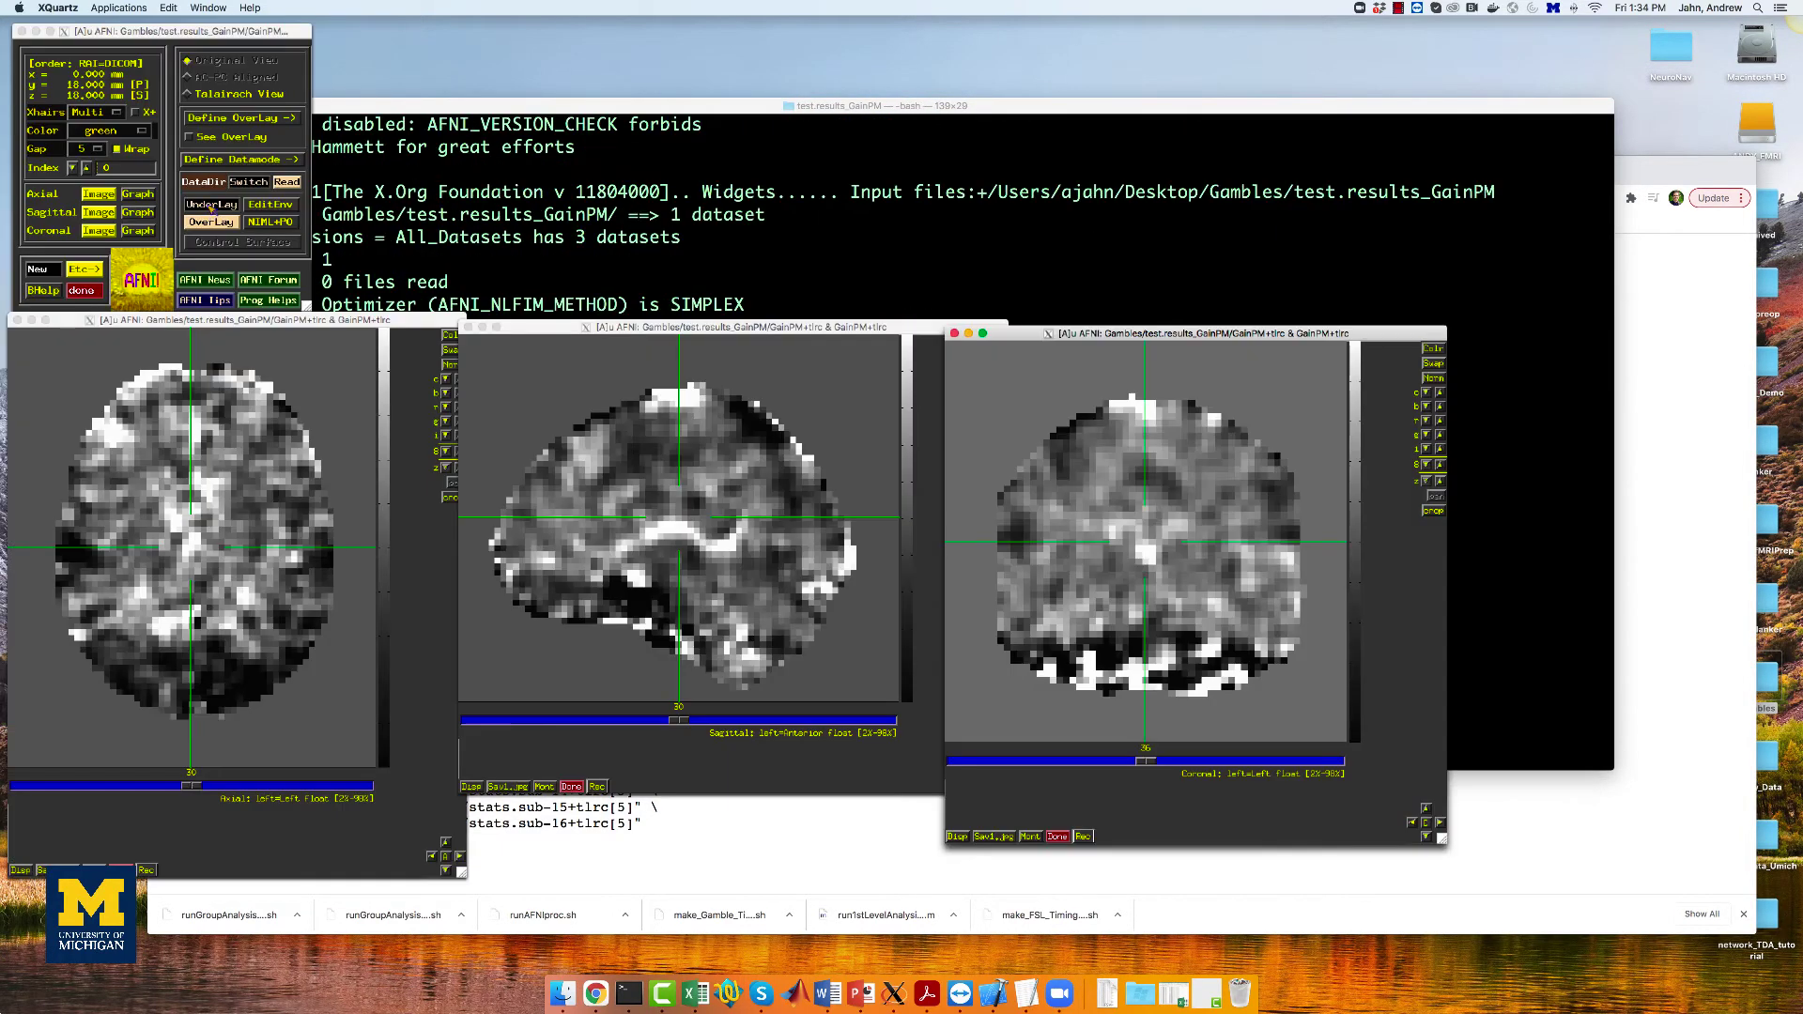
- Show GainPM_mean from the GainPM dataset over the MNI152_2009_template underlay
{"action": "left_click", "coordinate": [212, 205]}
{"action": "double_click", "coordinate": [257, 288]}
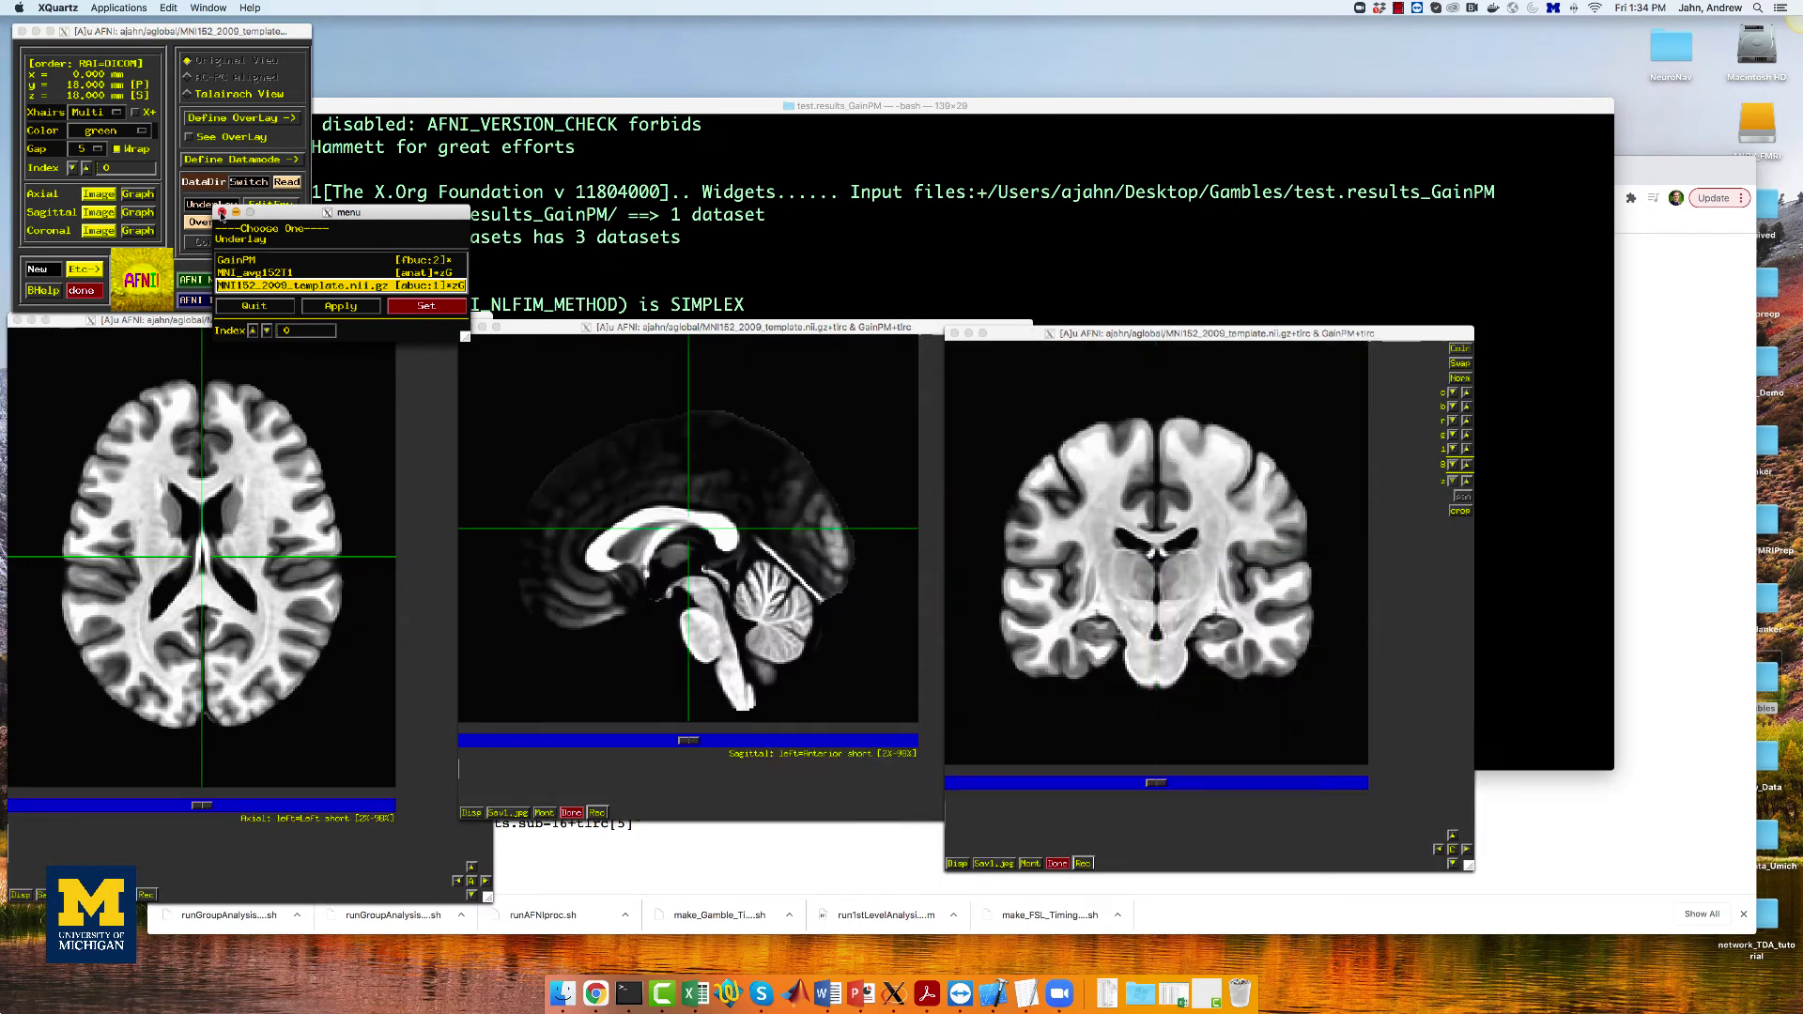
{"action": "left_click", "coordinate": [199, 221]}
{"action": "double_click", "coordinate": [246, 278]}
{"action": "left_click", "coordinate": [240, 118]}
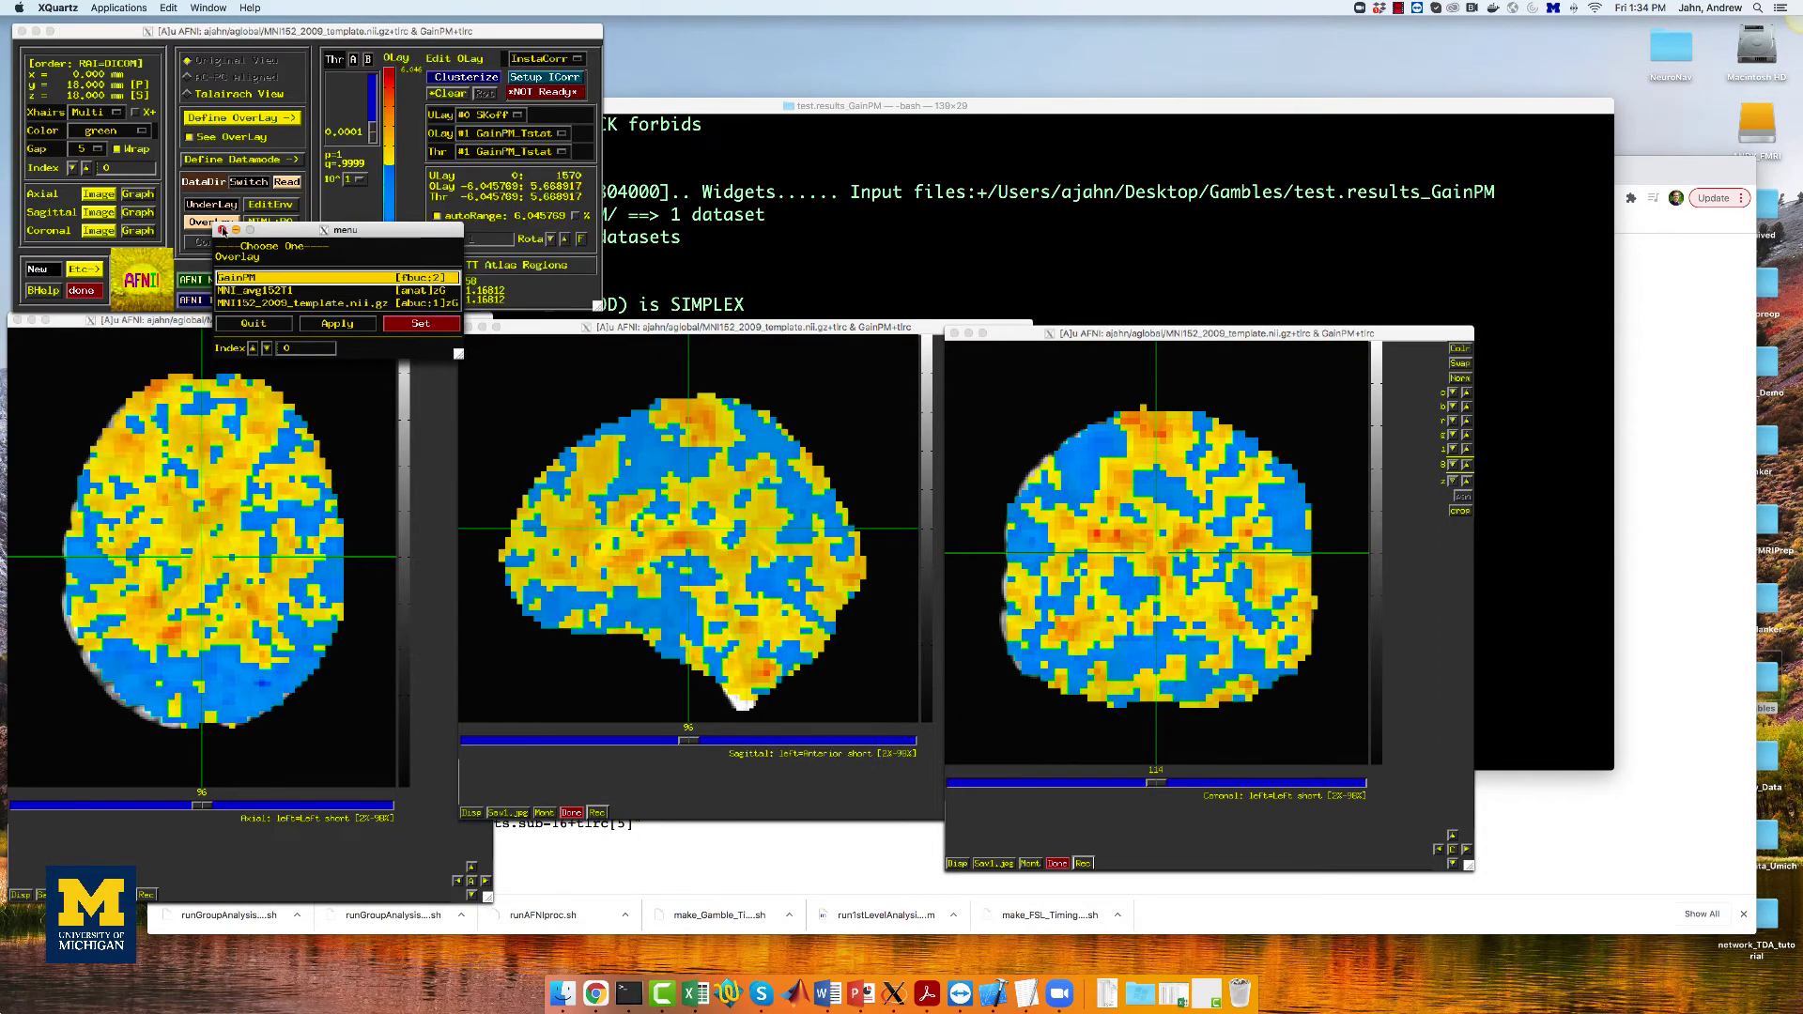
{"action": "left_click", "coordinate": [530, 139]}
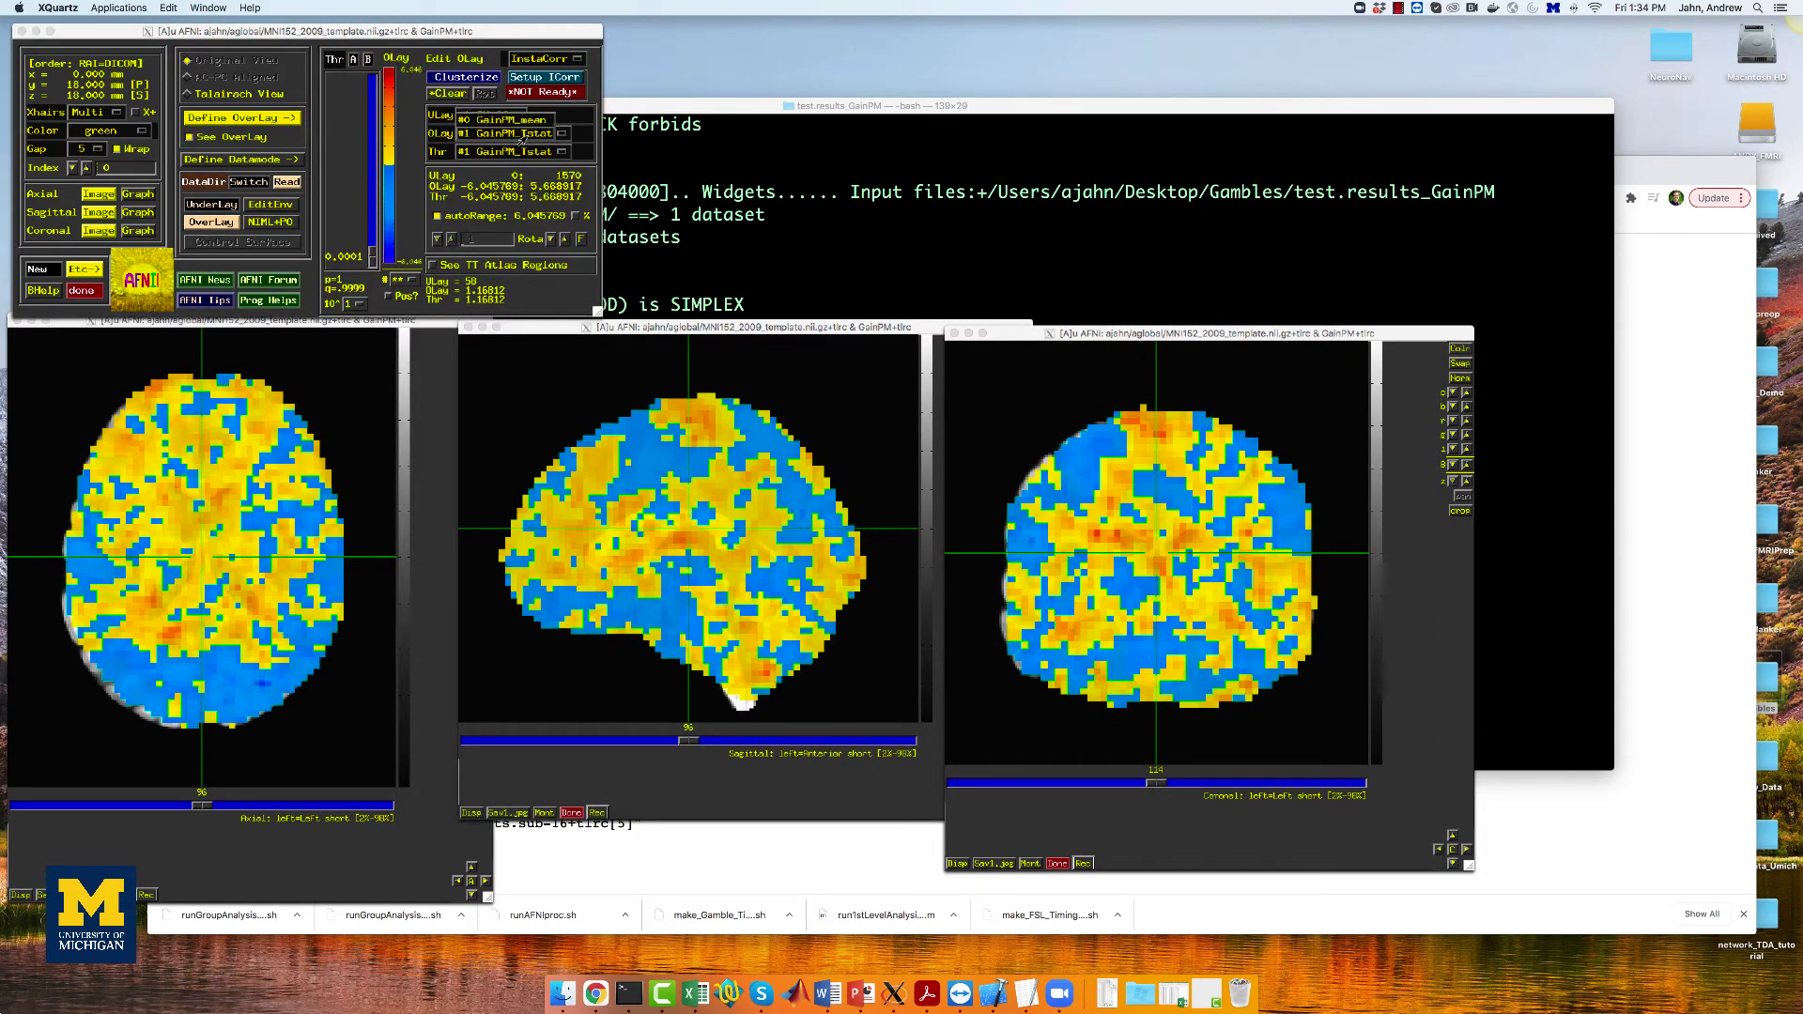
{"action": "left_click", "coordinate": [514, 120]}
- Threshold the overlay at p = 0.01 and inspect clusters at several crosshair positions
{"action": "right_click", "coordinate": [357, 291]}
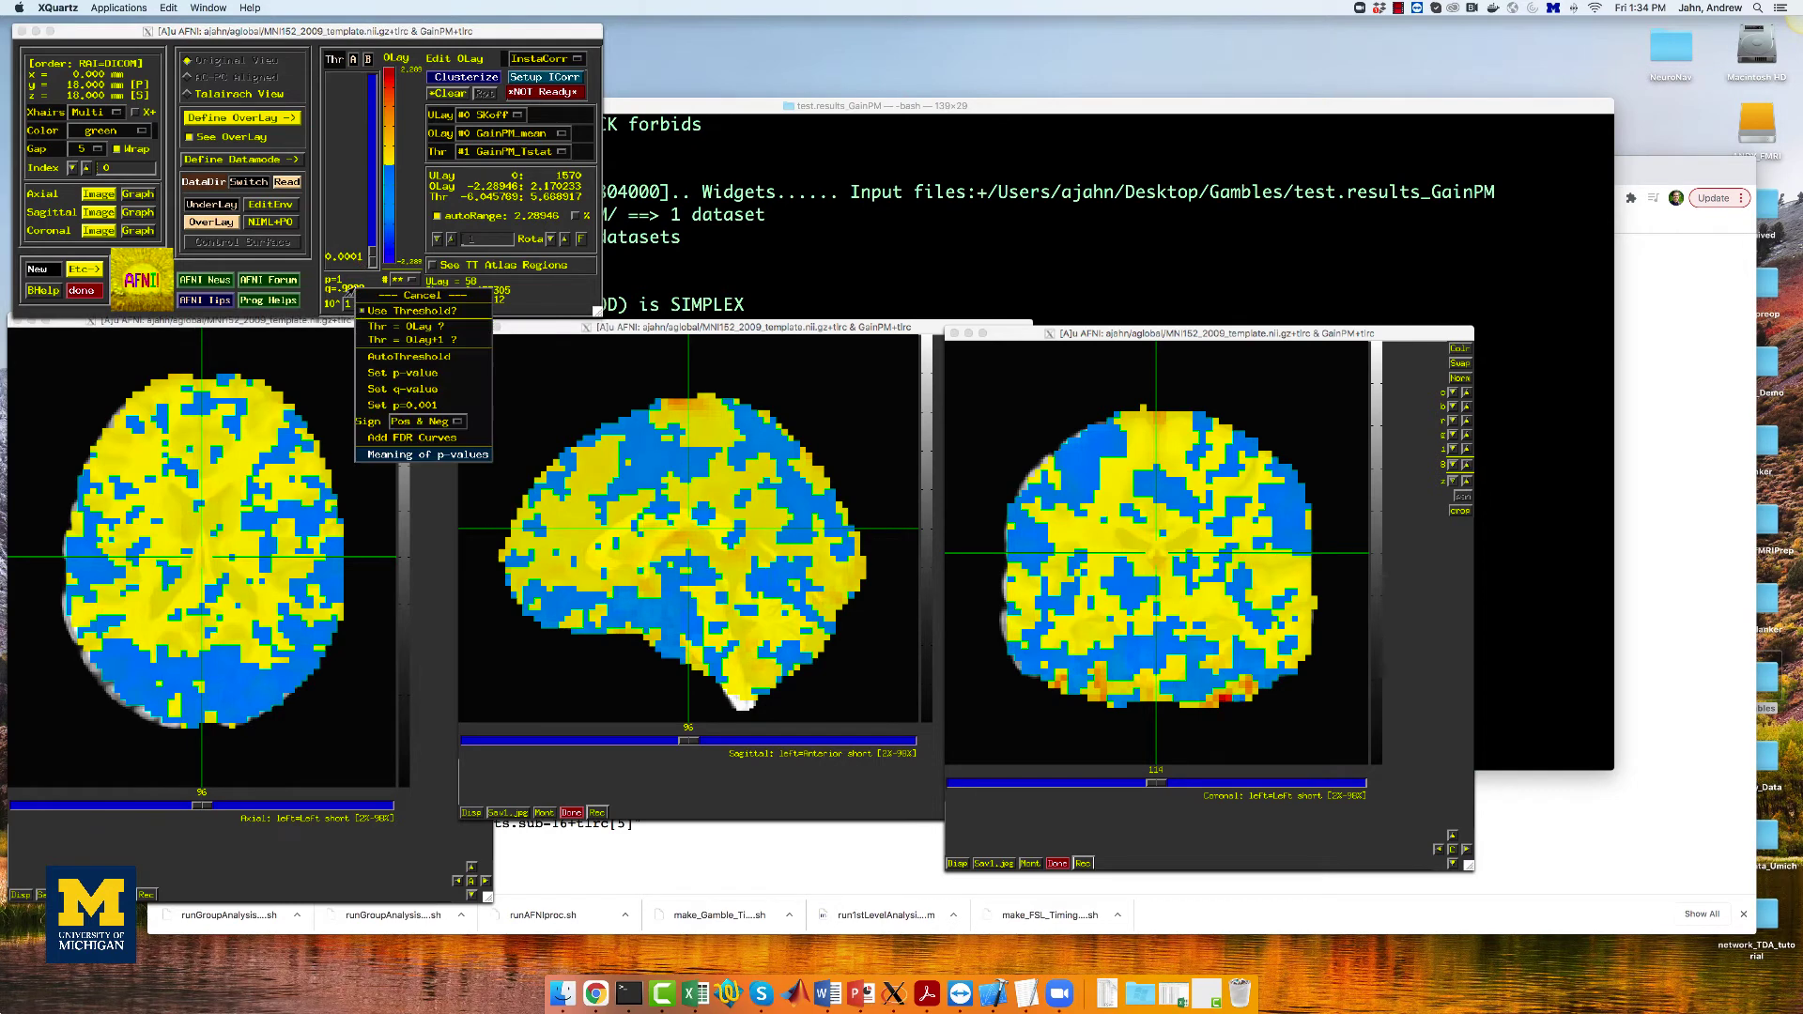
{"action": "left_click", "coordinate": [386, 372]}
{"action": "key", "text": "Return"}
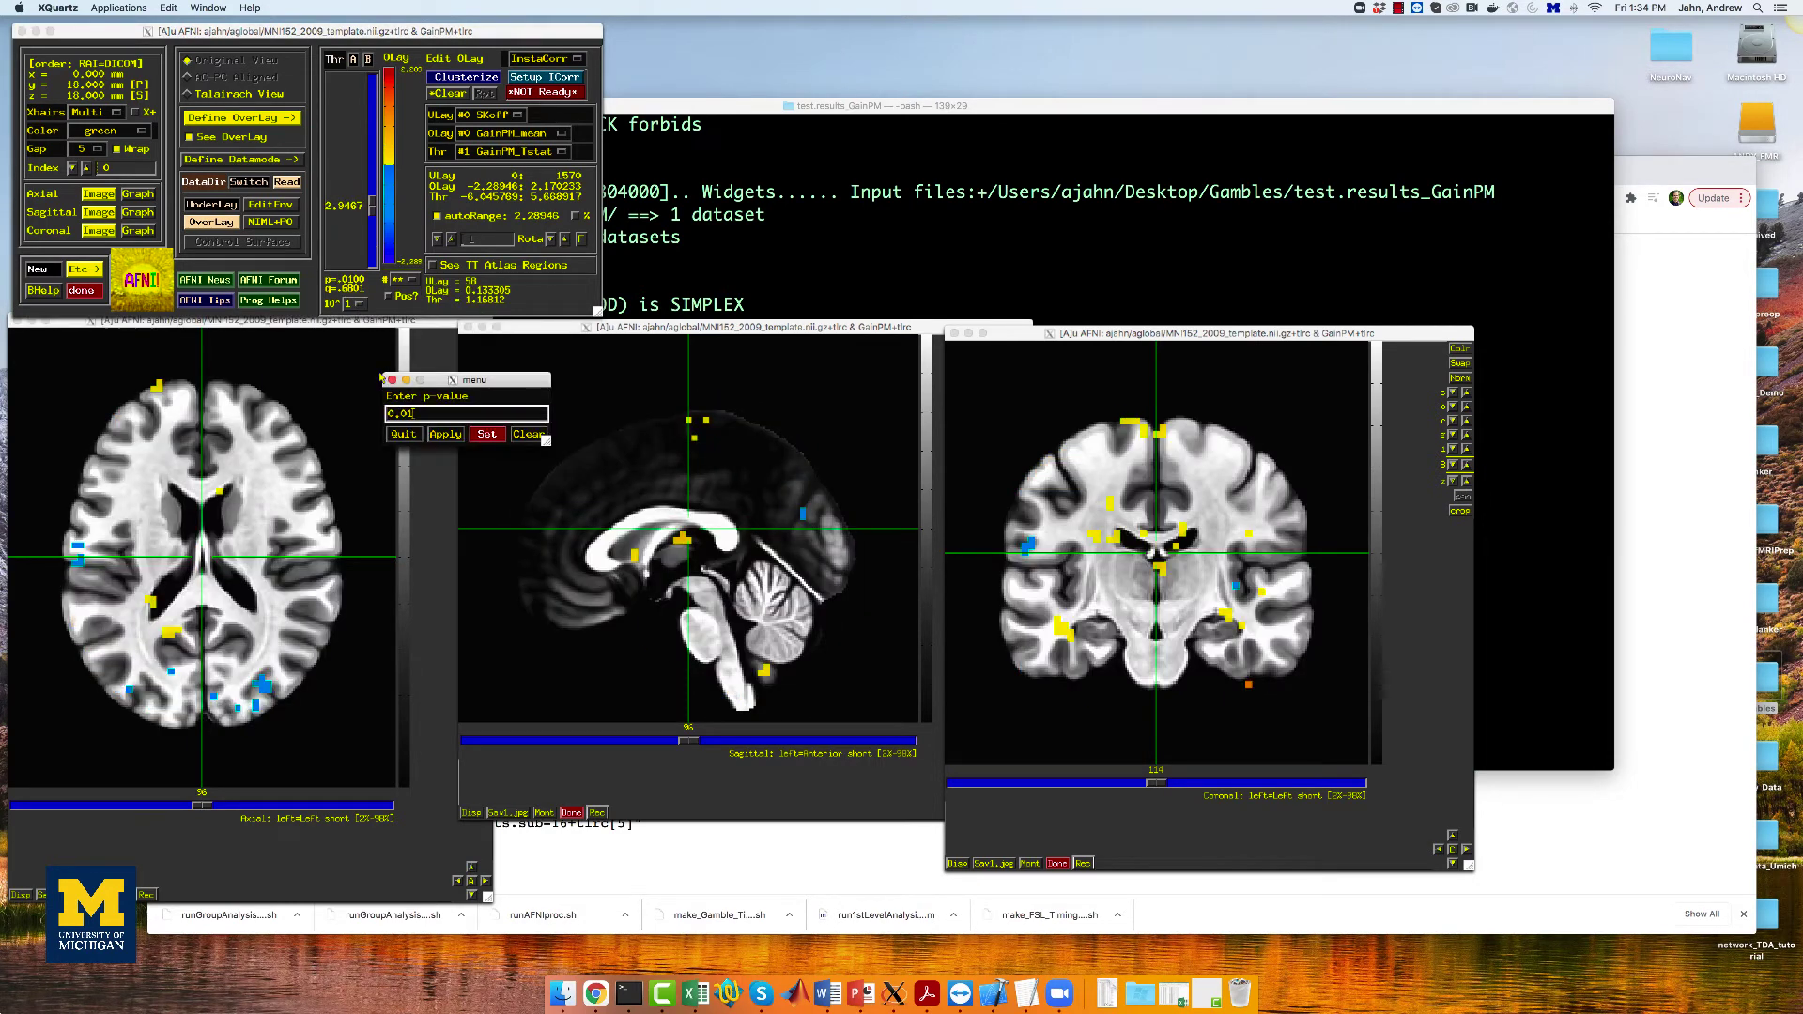
{"action": "left_click", "coordinate": [392, 381]}
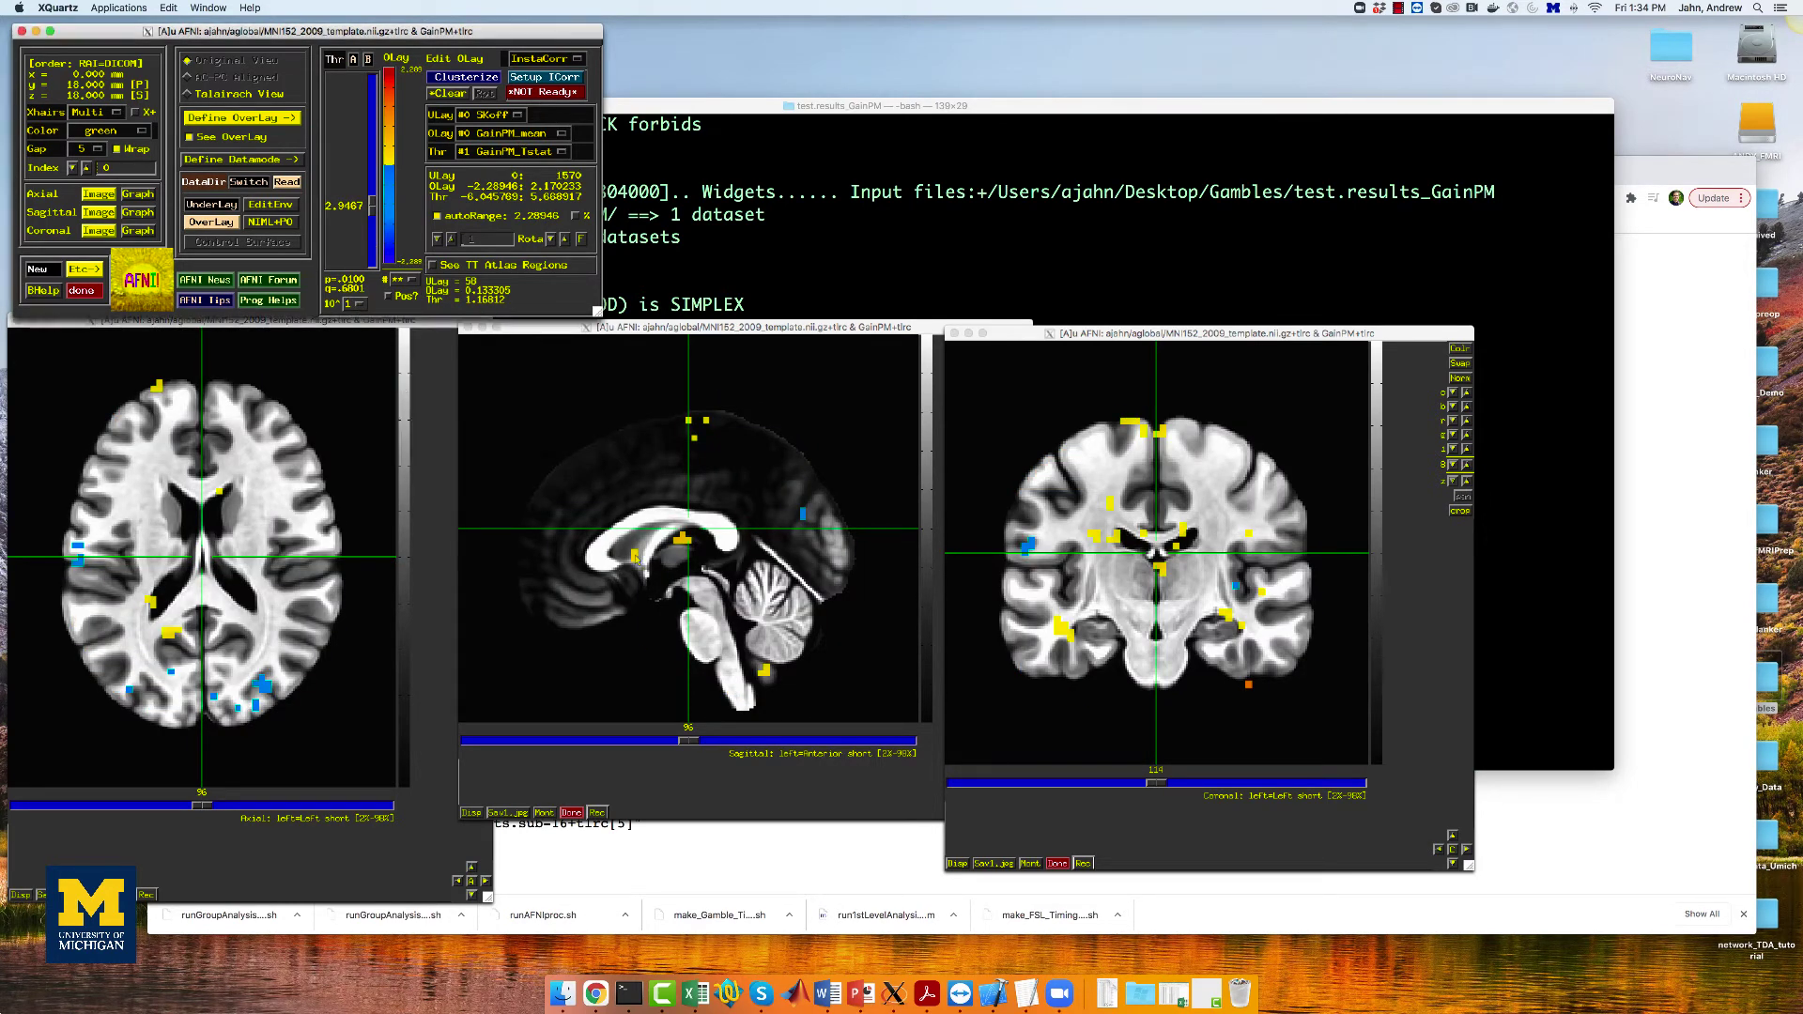
{"action": "left_click", "coordinate": [627, 568]}
{"action": "left_click", "coordinate": [223, 486]}
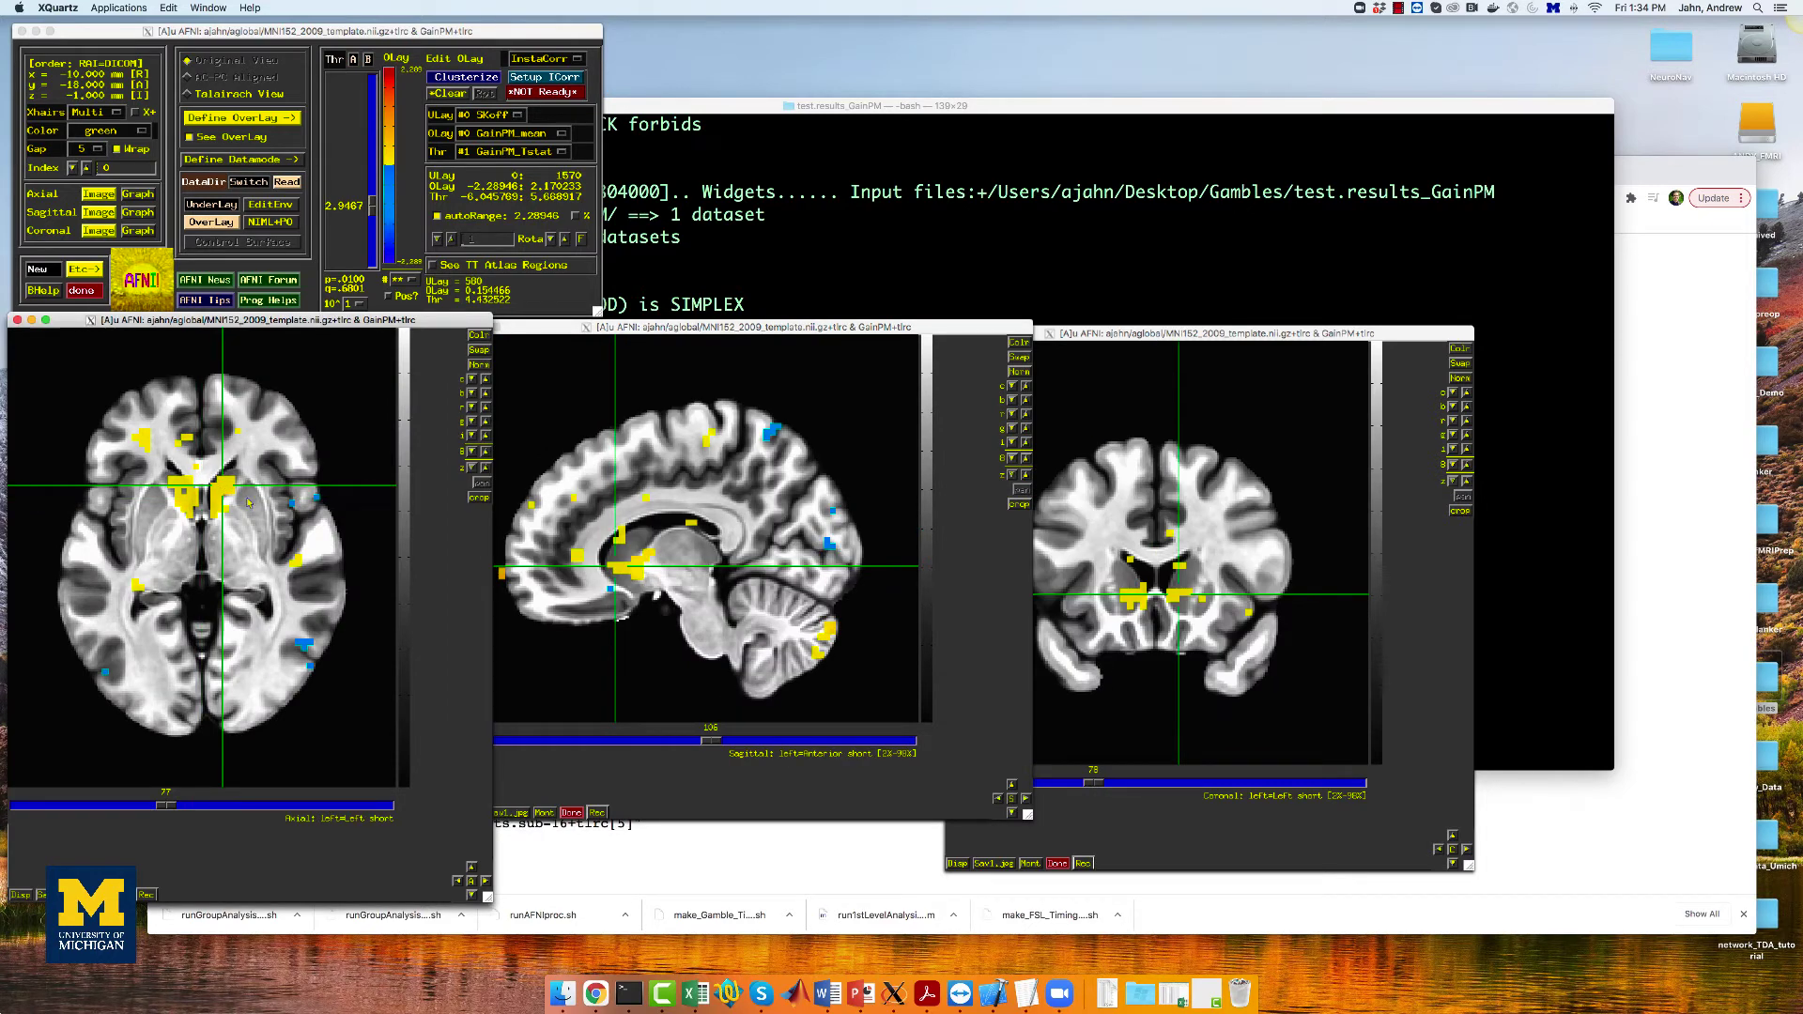
{"action": "left_click", "coordinate": [186, 495]}
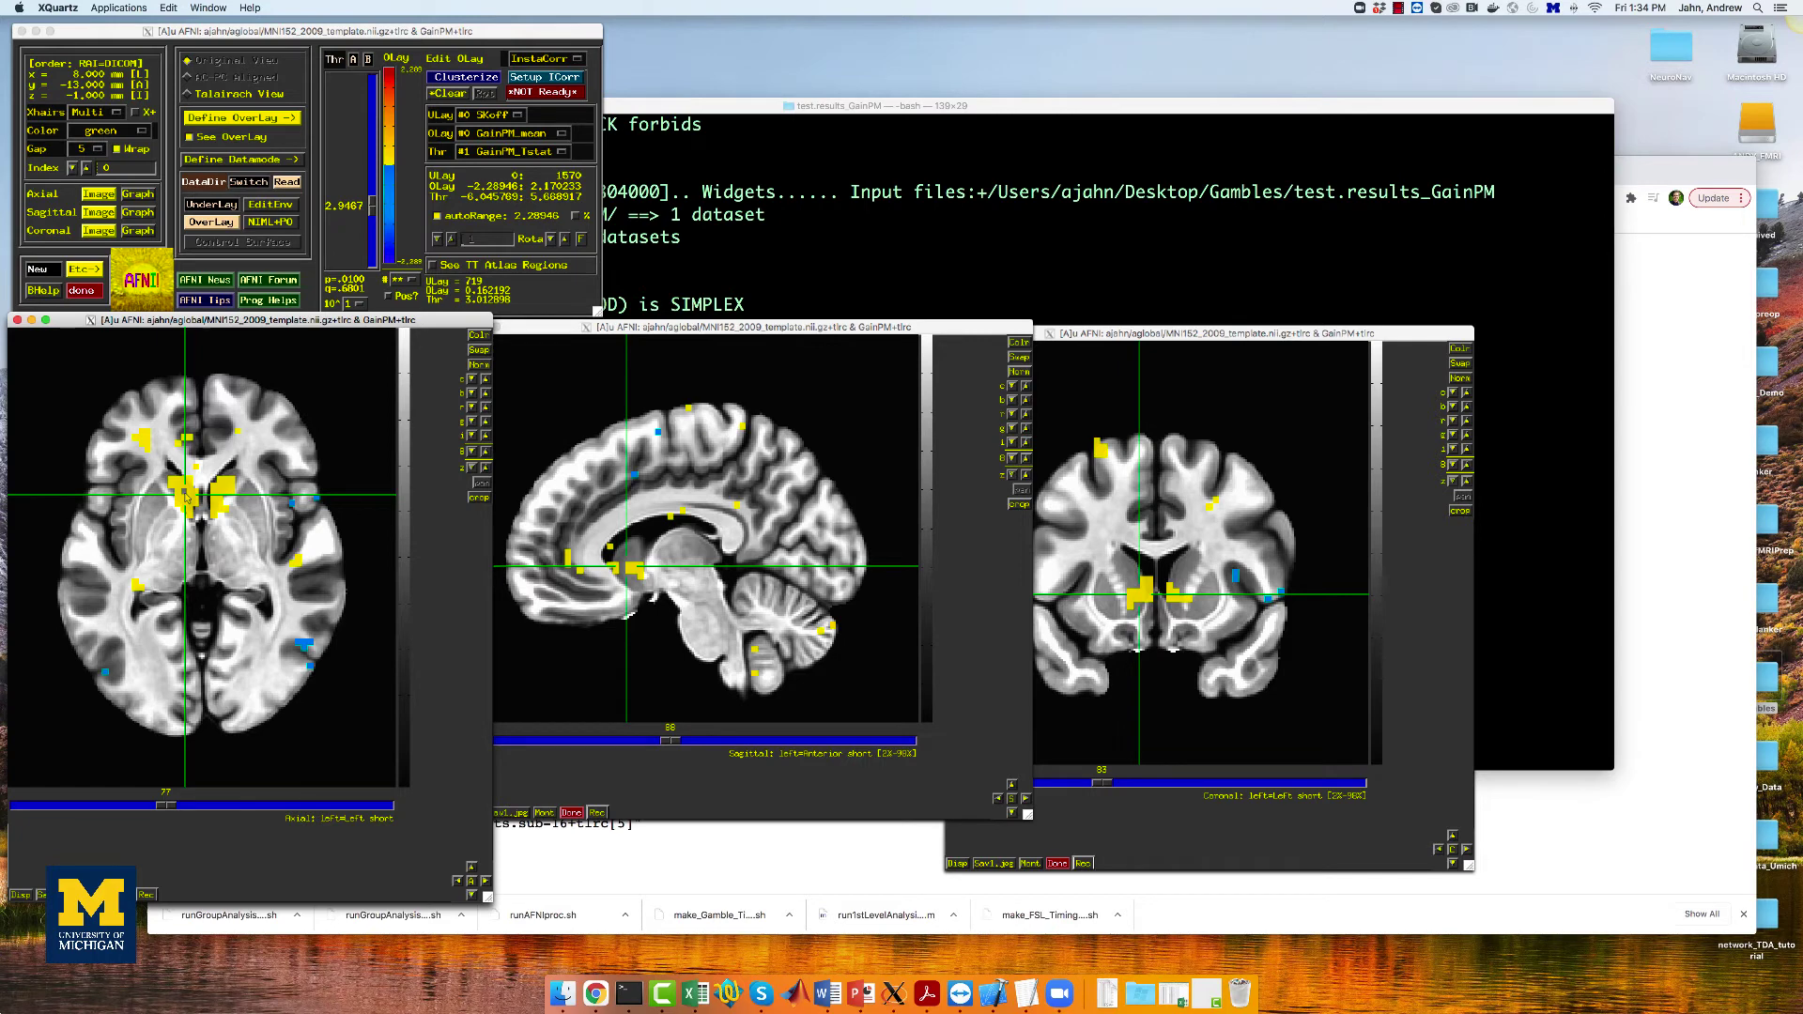
{"action": "left_click", "coordinate": [781, 219]}
- Return to Gambles and run the loss group t-test with runGroupAnalysis_LossPM.sh
{"action": "scroll", "coordinate": [781, 220], "scroll_direction": "down", "scroll_amount": 1}
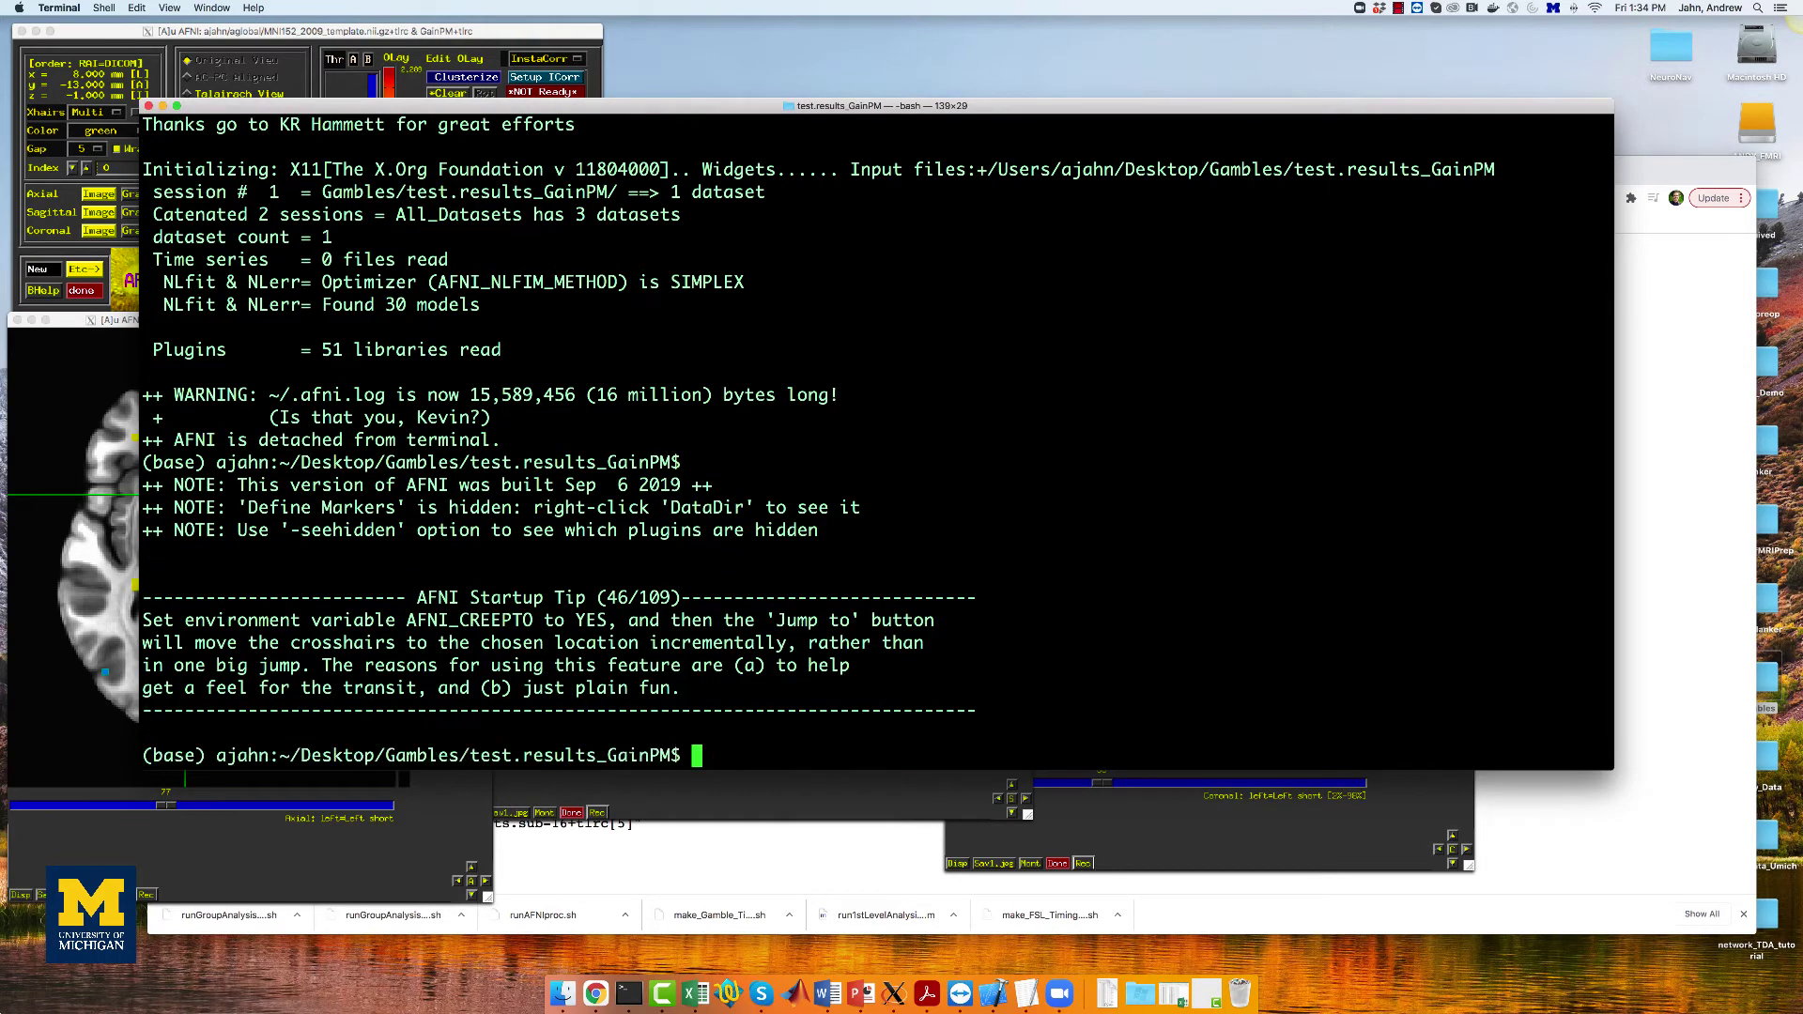
{"action": "type", "text": "cd .."}
{"action": "key", "text": "Return"}
{"action": "type", "text": "ls"}
{"action": "key", "text": "Return"}
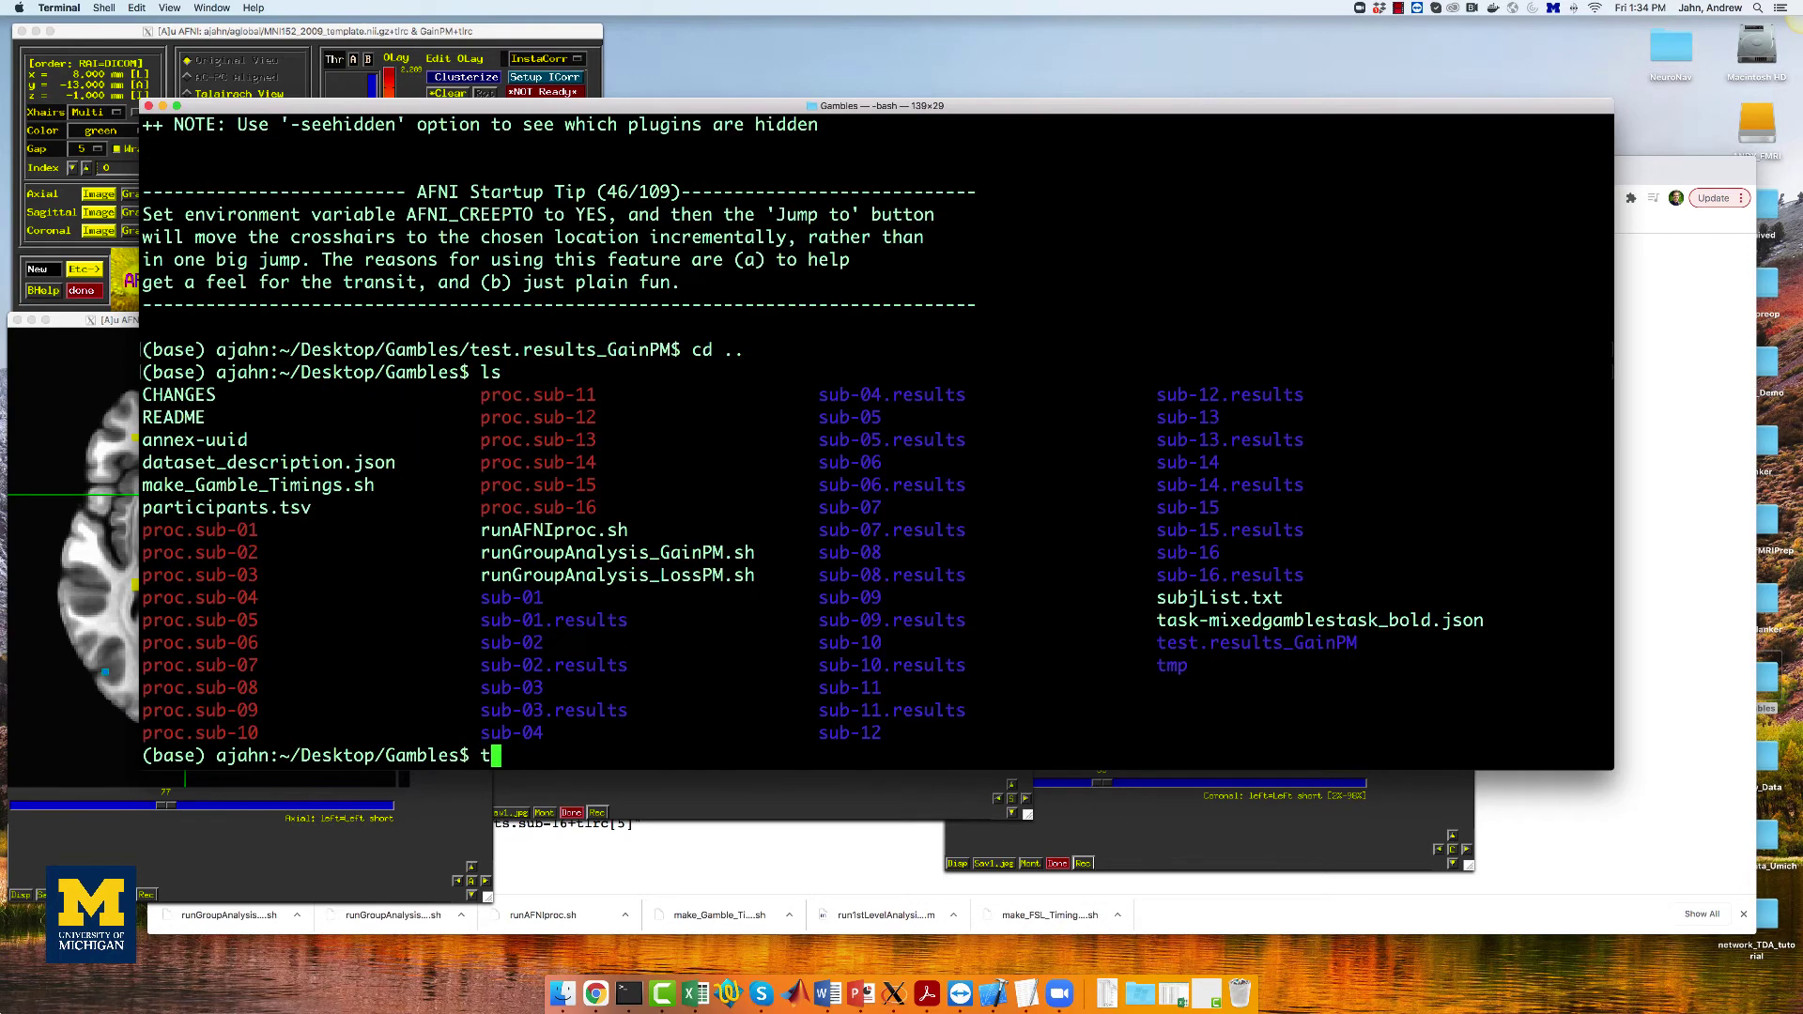
{"action": "type", "text": "tcsh run"}
{"action": "key", "text": "Tab"}
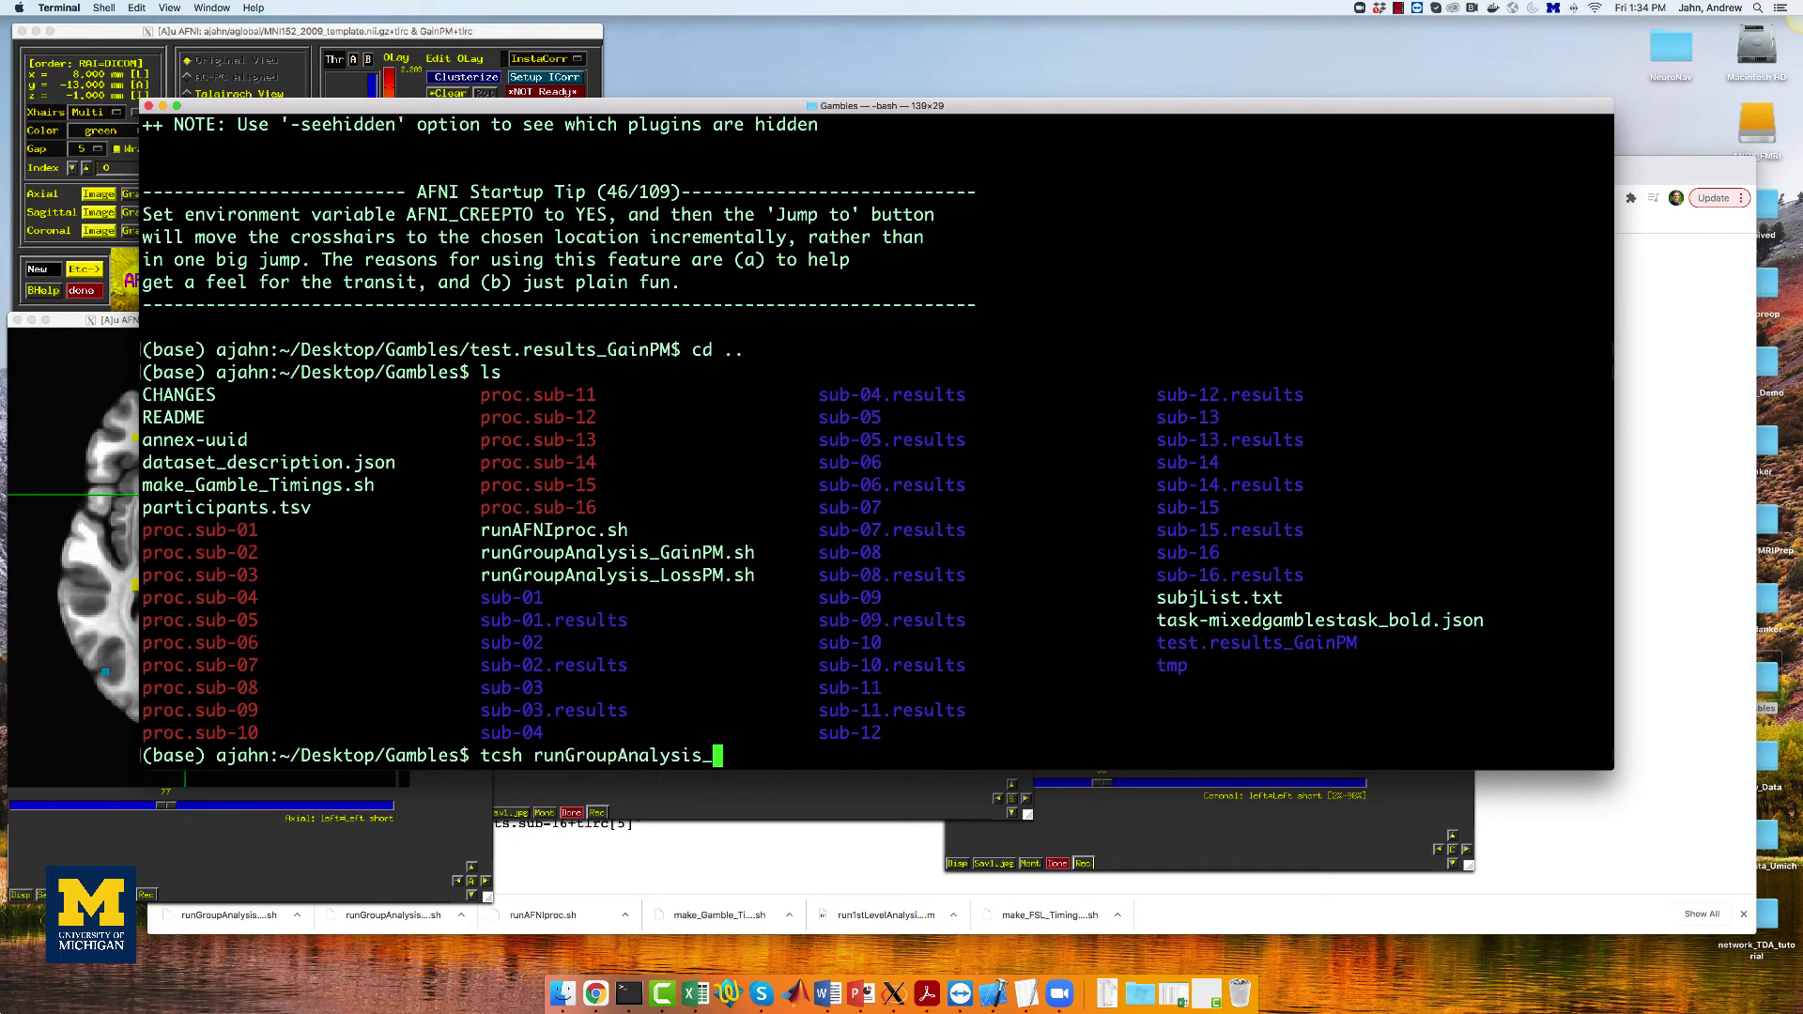
{"action": "type", "text": "L"}
{"action": "key", "text": "Tab"}
{"action": "key", "text": "Return"}
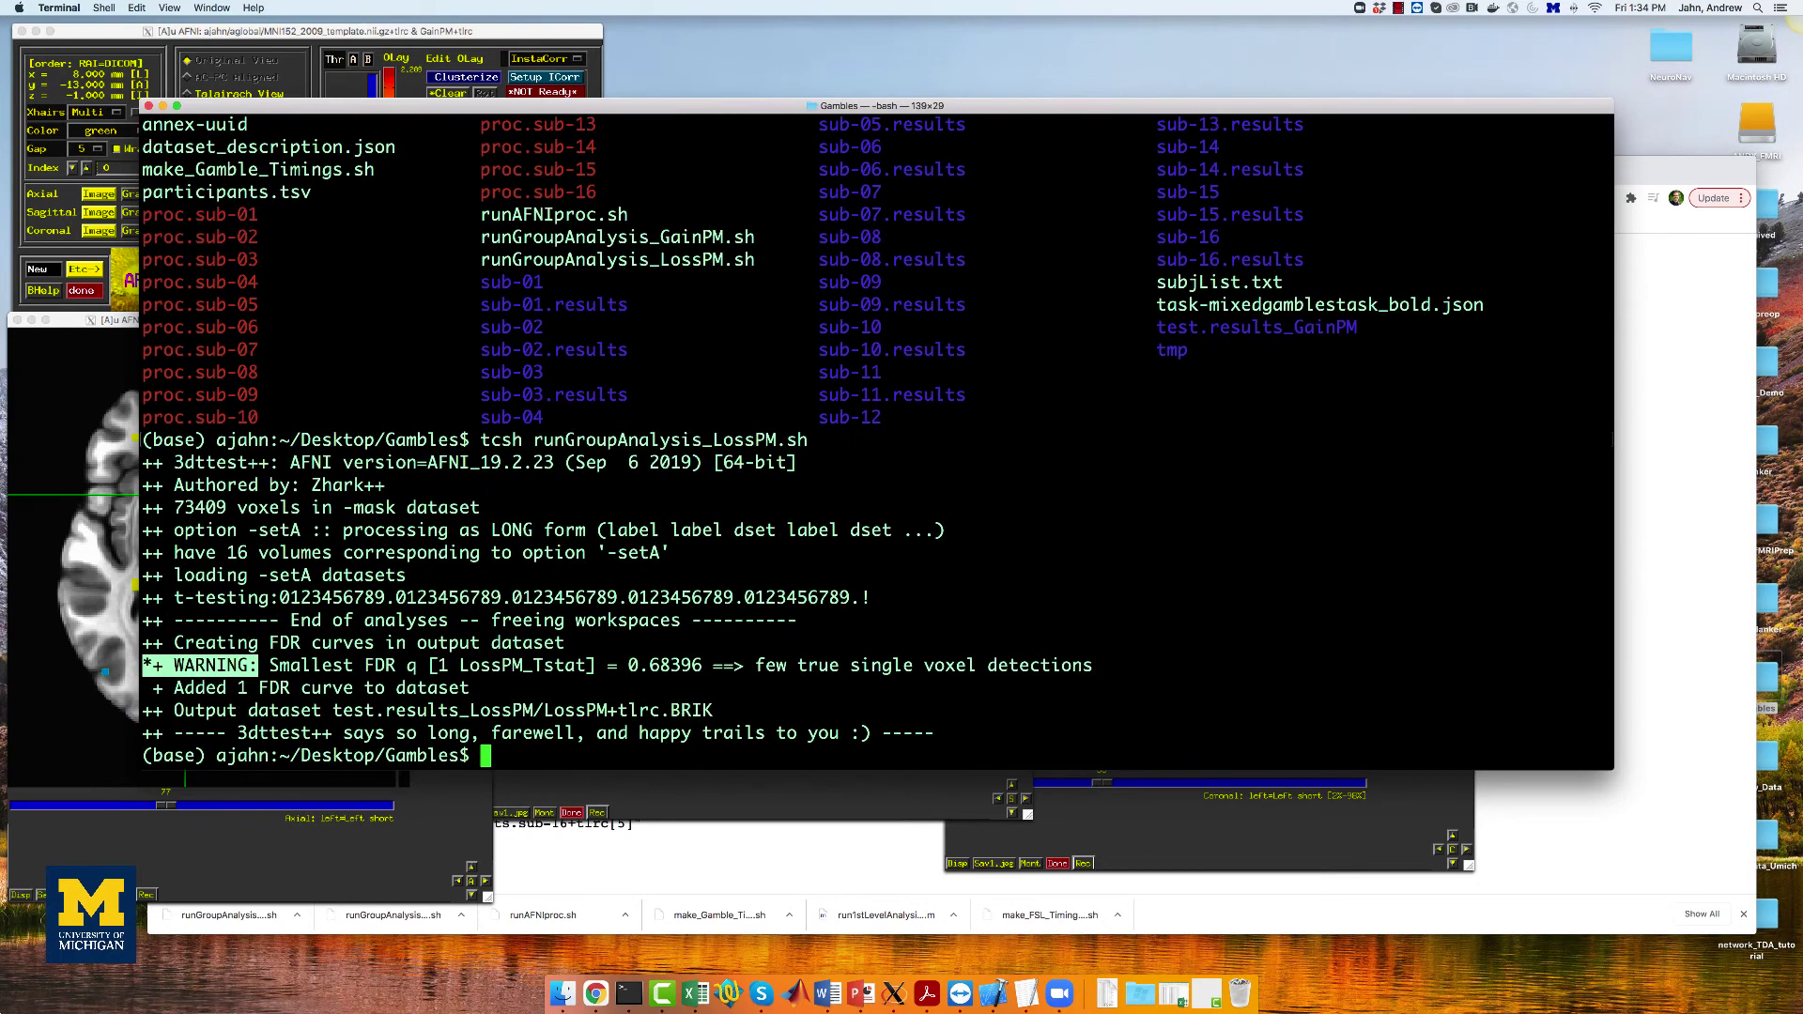
- Change into test.results_LossPM and list its LossPM+tlrc files
{"action": "type", "text": "cd test.results_LossPM/"}
{"action": "key", "text": "Return"}
{"action": "type", "text": "ls"}
{"action": "key", "text": "Return"}
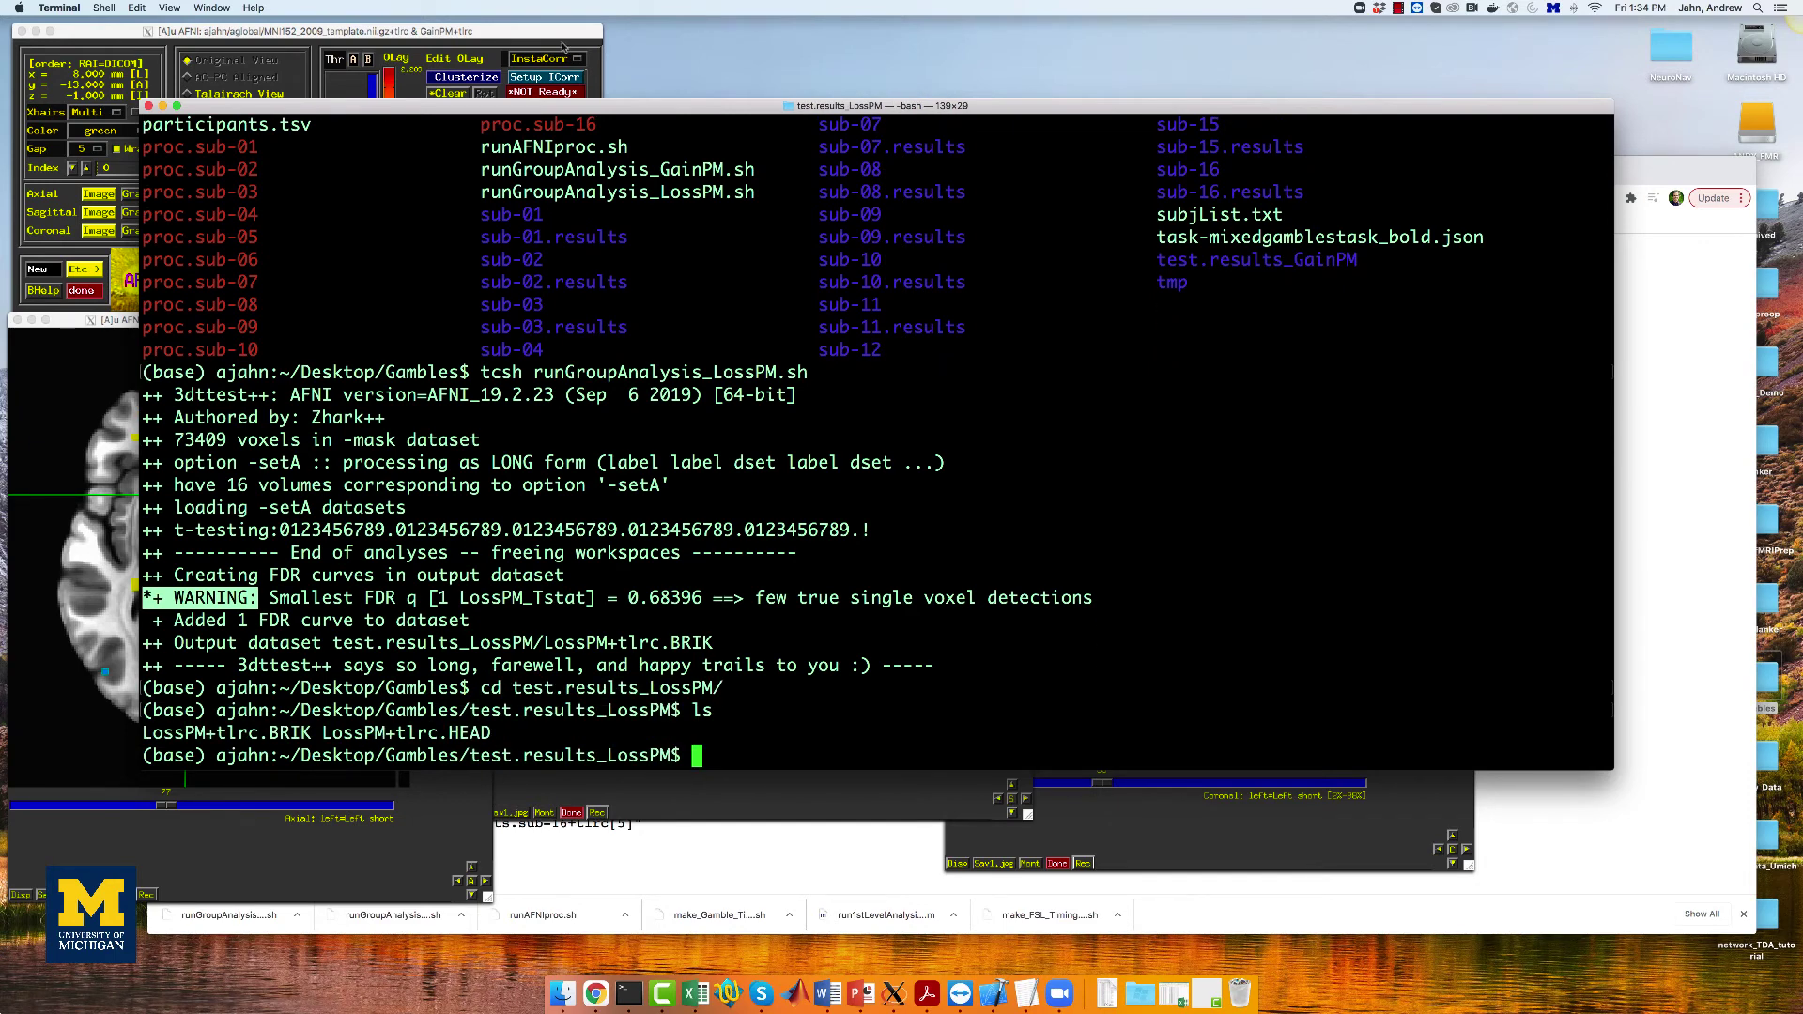
{"action": "left_click", "coordinate": [310, 31]}
- Load the test.results_LossPM session in AFNI and bring the sagittal and coronal views forward
{"action": "left_click", "coordinate": [260, 182]}
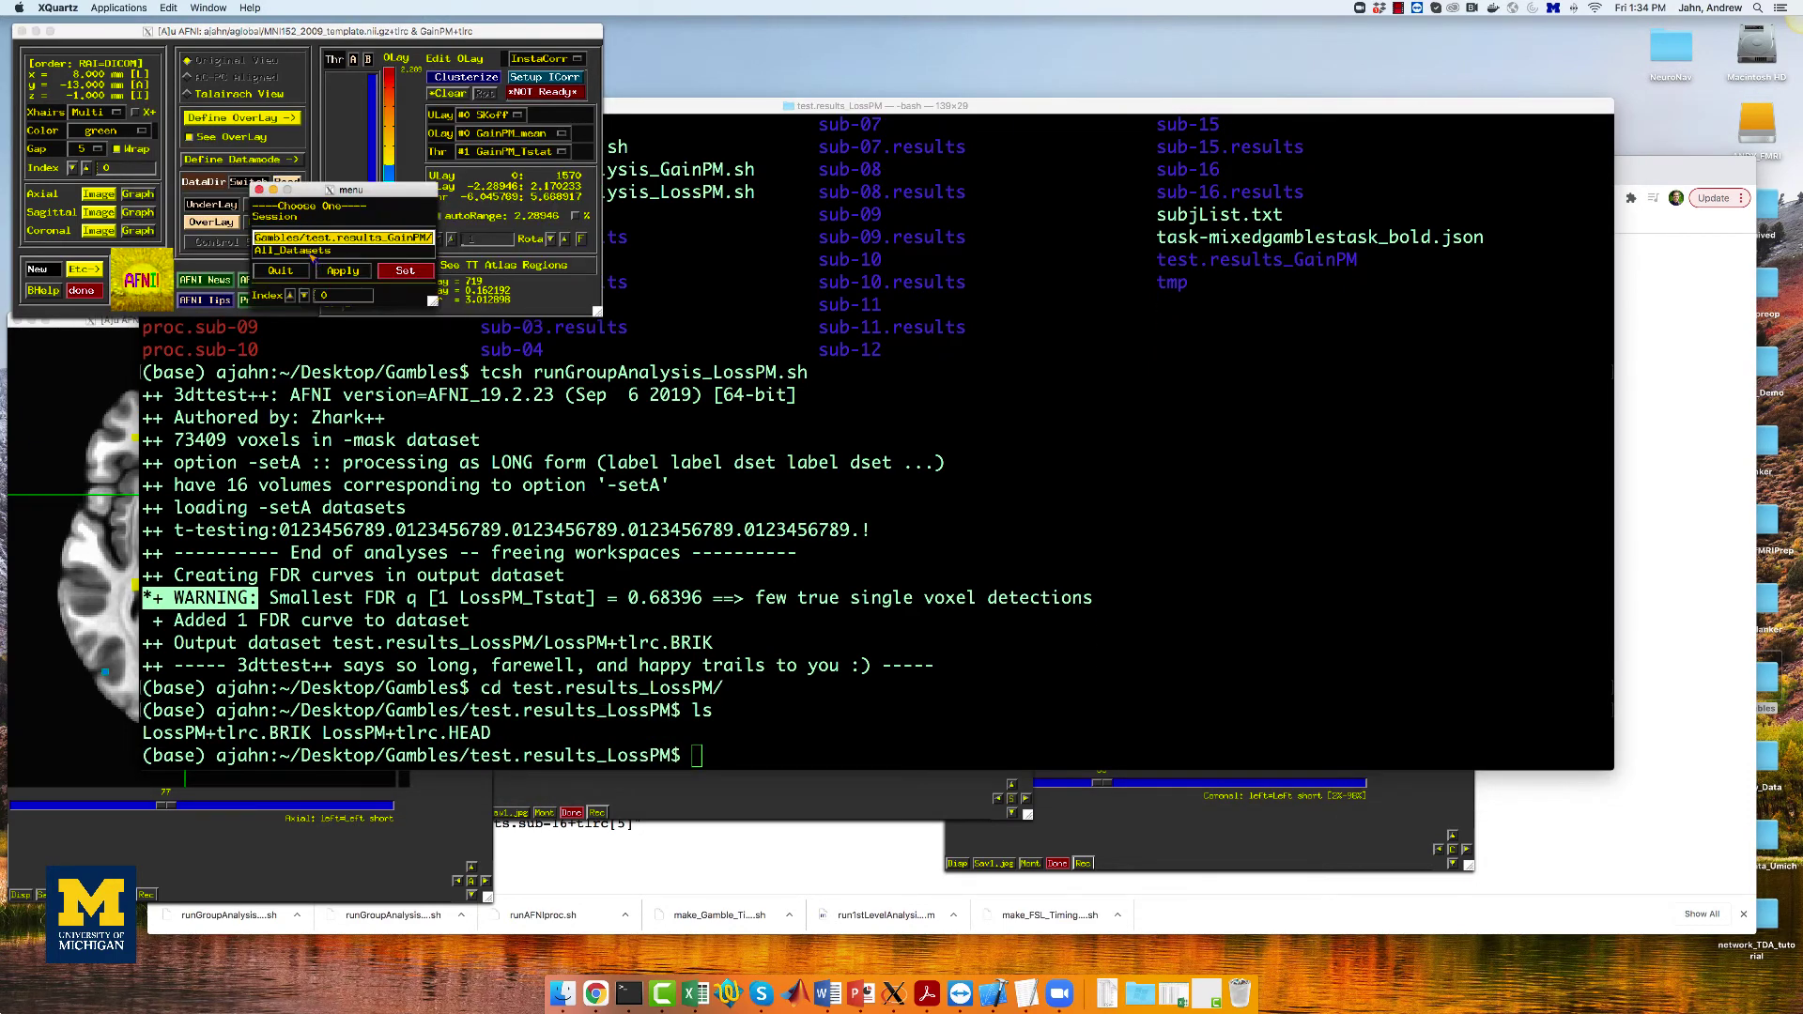
{"action": "left_click", "coordinate": [280, 271]}
{"action": "left_click", "coordinate": [286, 181]}
{"action": "double_click", "coordinate": [342, 211]}
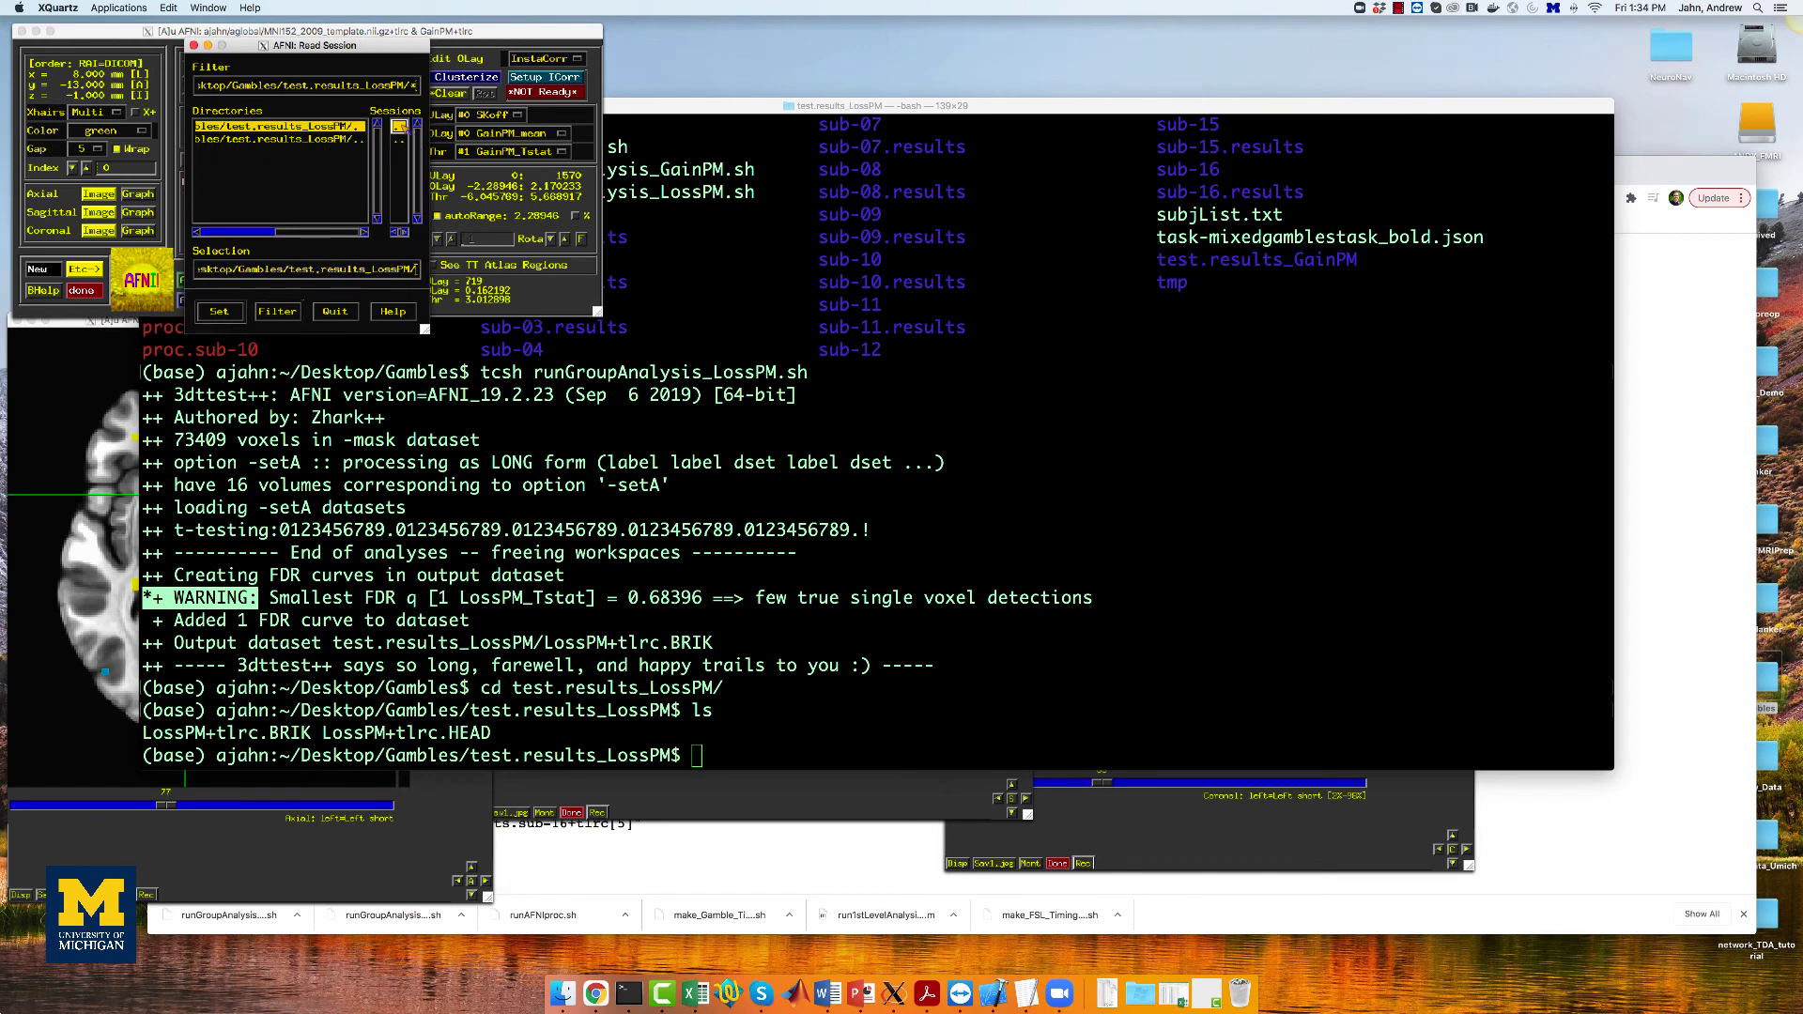
{"action": "left_click", "coordinate": [219, 311]}
{"action": "left_click", "coordinate": [99, 212]}
{"action": "left_click", "coordinate": [99, 230]}
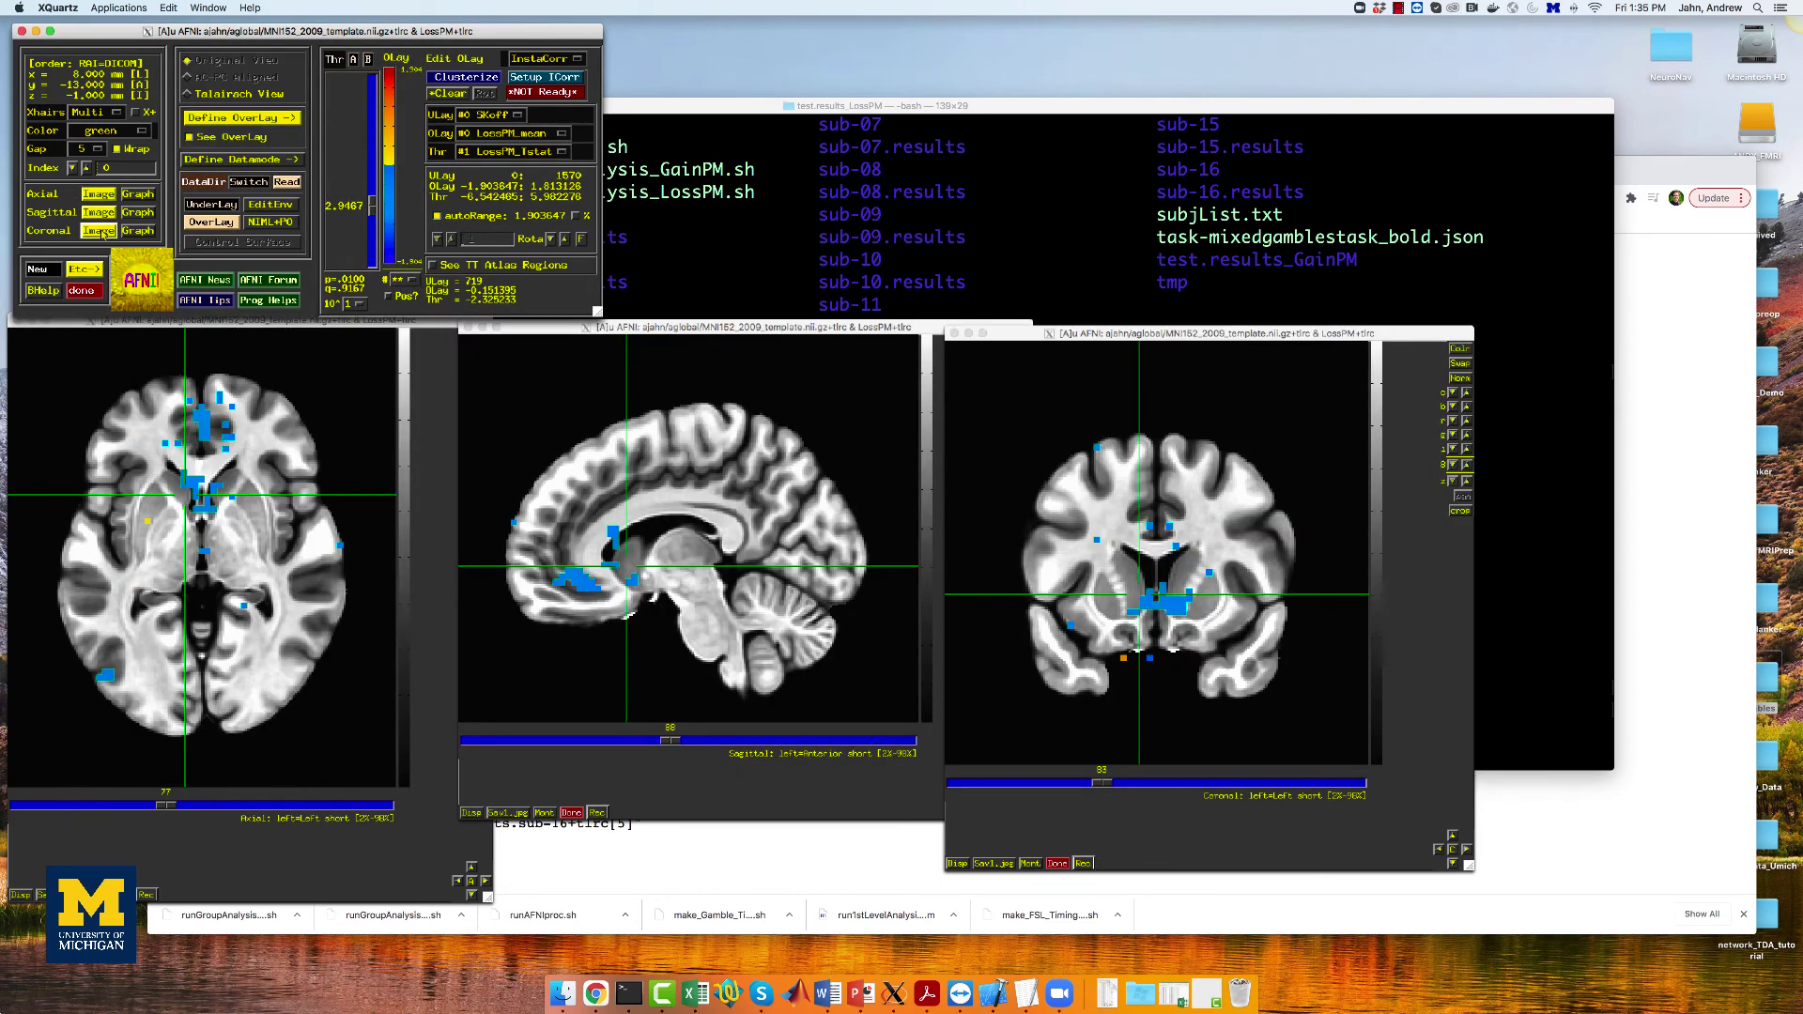